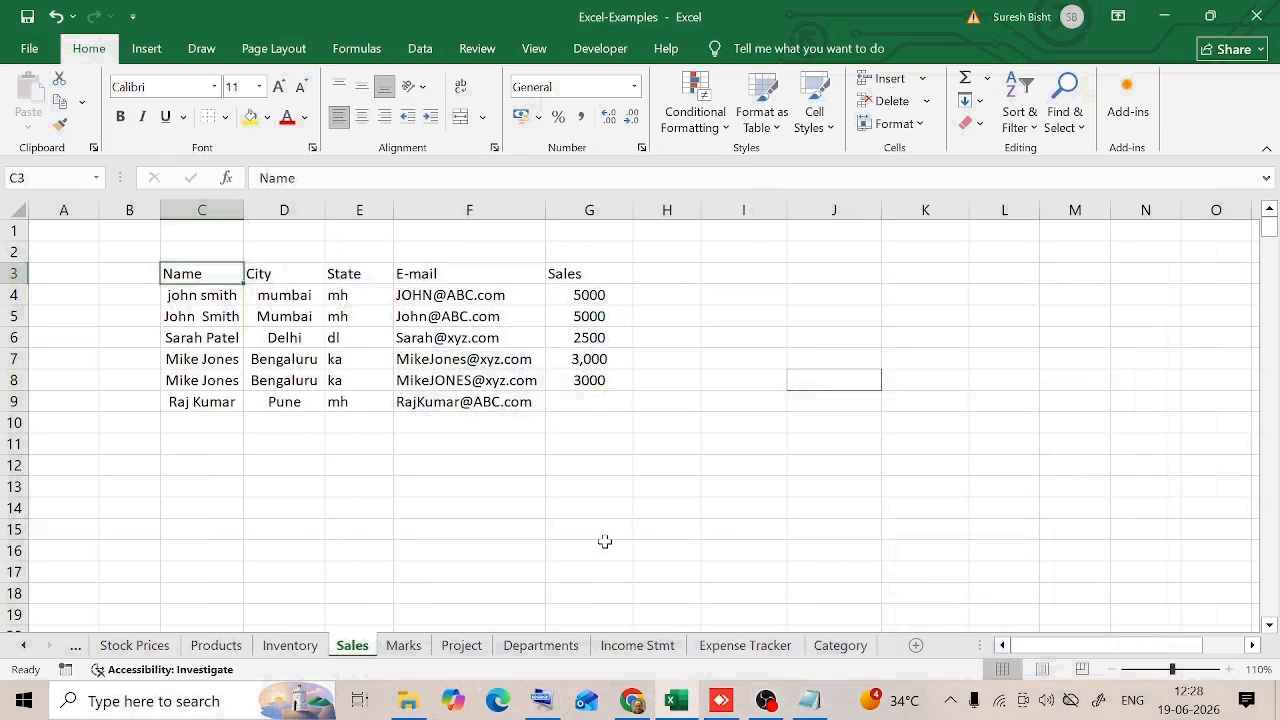
Step: Apply all borders to the sales table range C3:G9
click(284, 380)
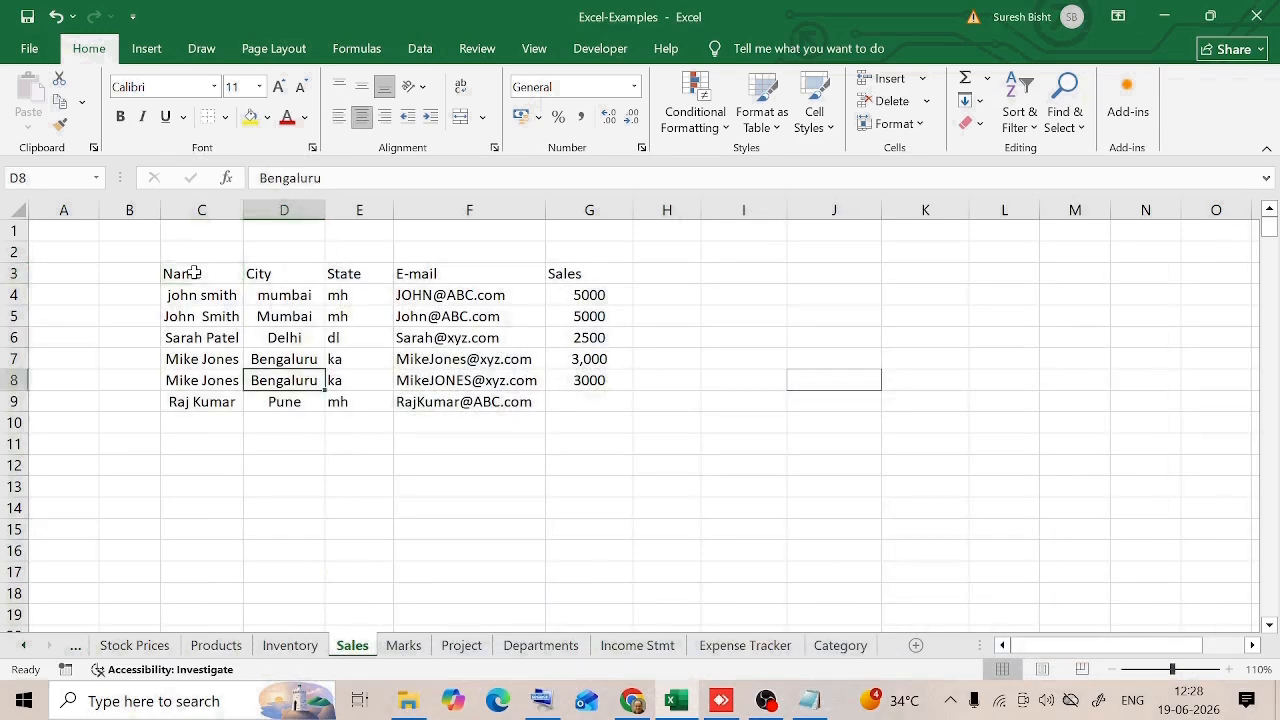
drag(178, 273, 600, 401)
click(224, 116)
click(265, 296)
Step: Make the header row C3:G3 bold and centre its text
drag(178, 273, 586, 270)
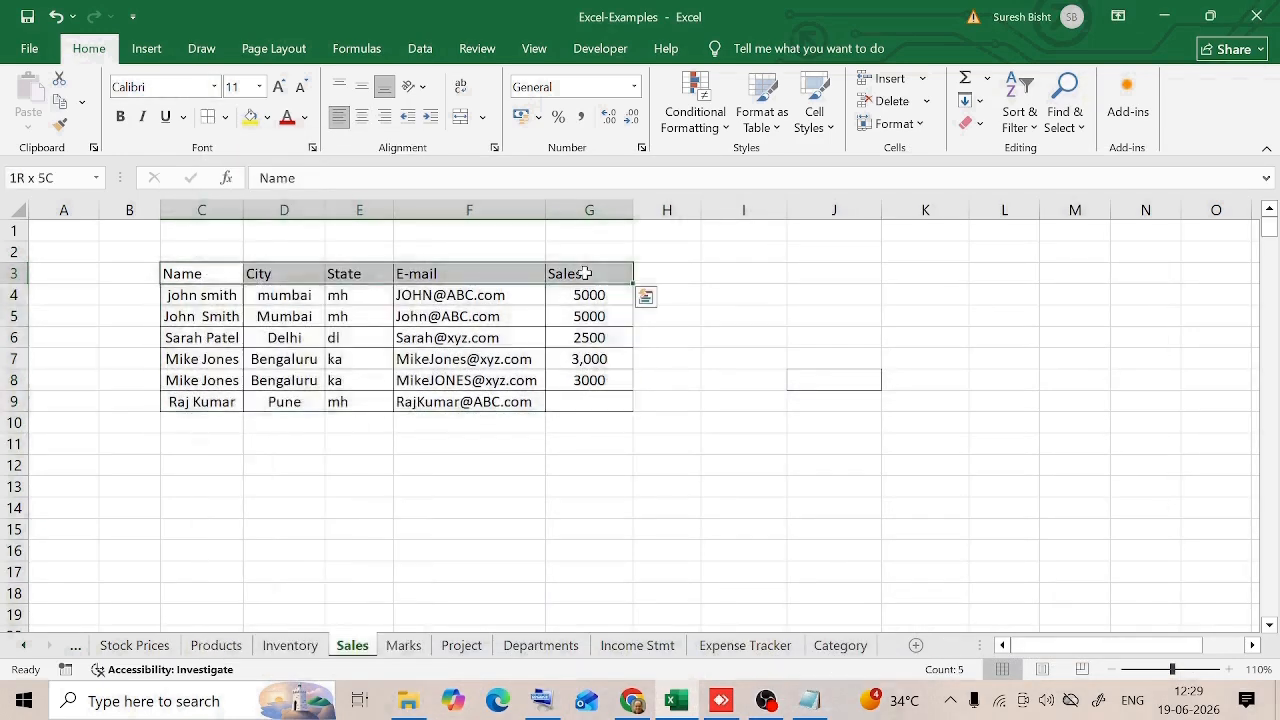
key(ctrl+b)
click(362, 116)
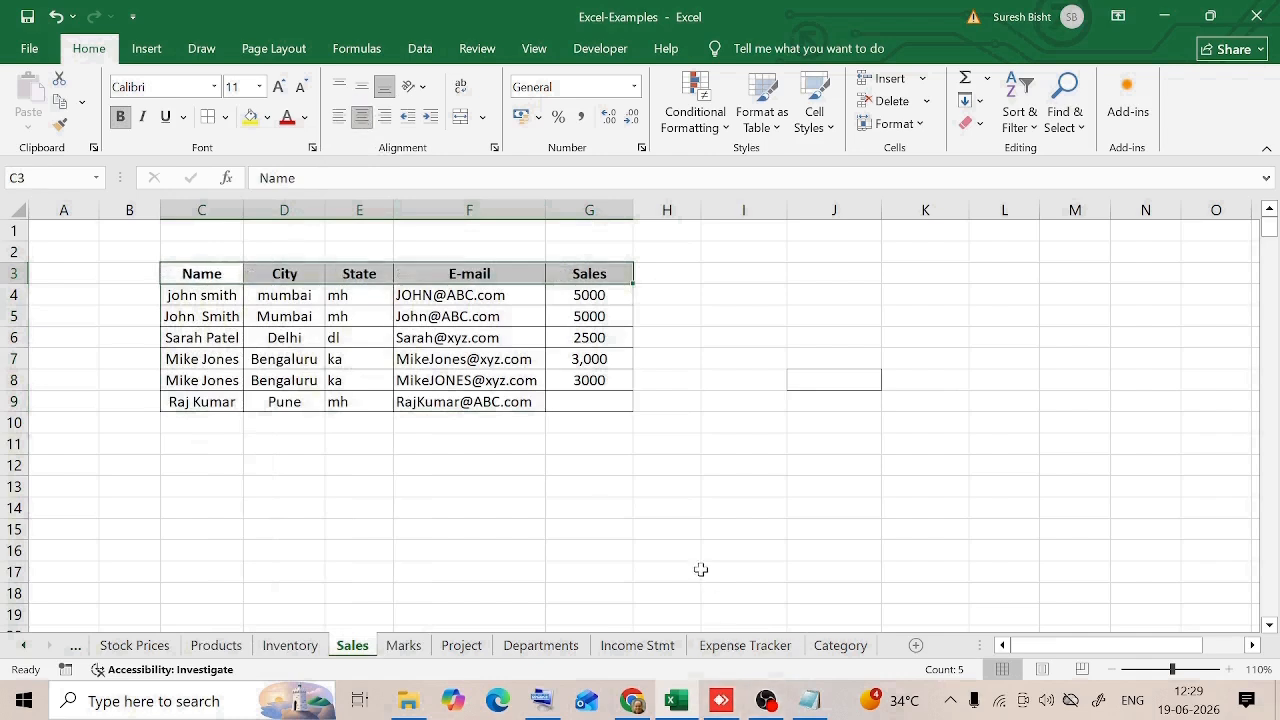
Step: Left-align the text entries in C4:F9 and right-align the Sales values in G4:G9
drag(195, 295, 422, 402)
click(340, 116)
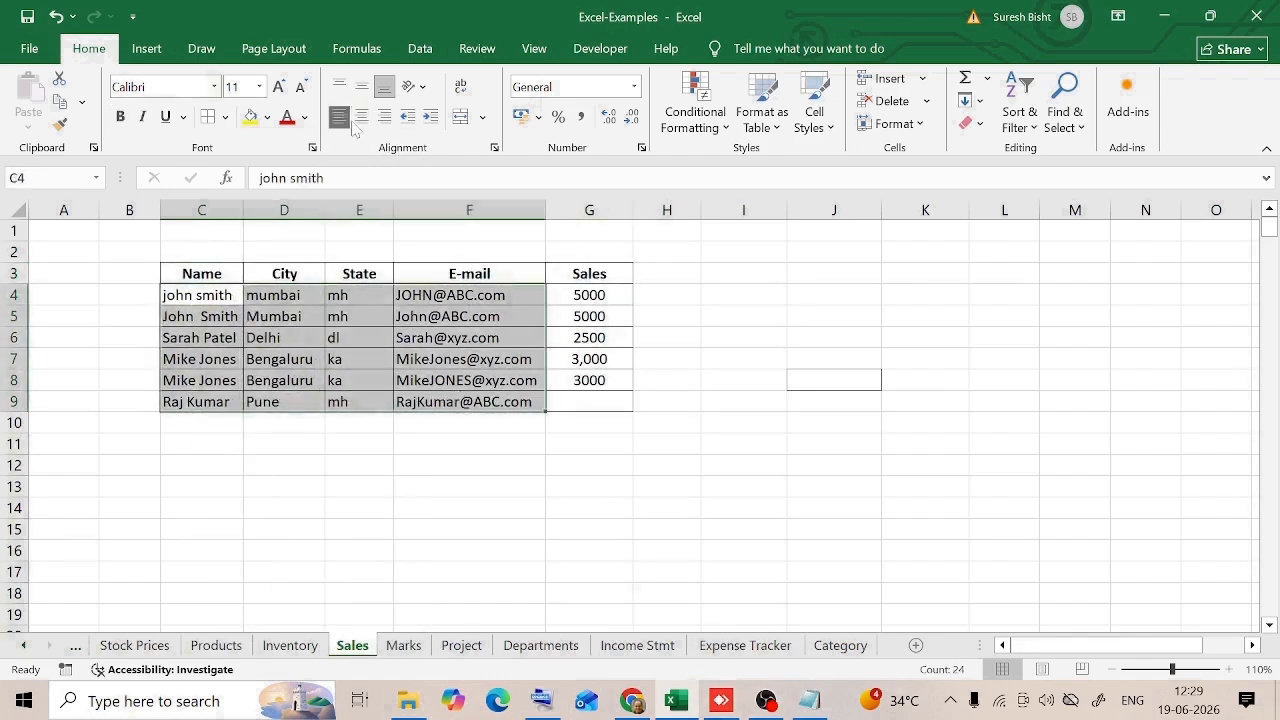
click(574, 471)
drag(590, 295, 597, 401)
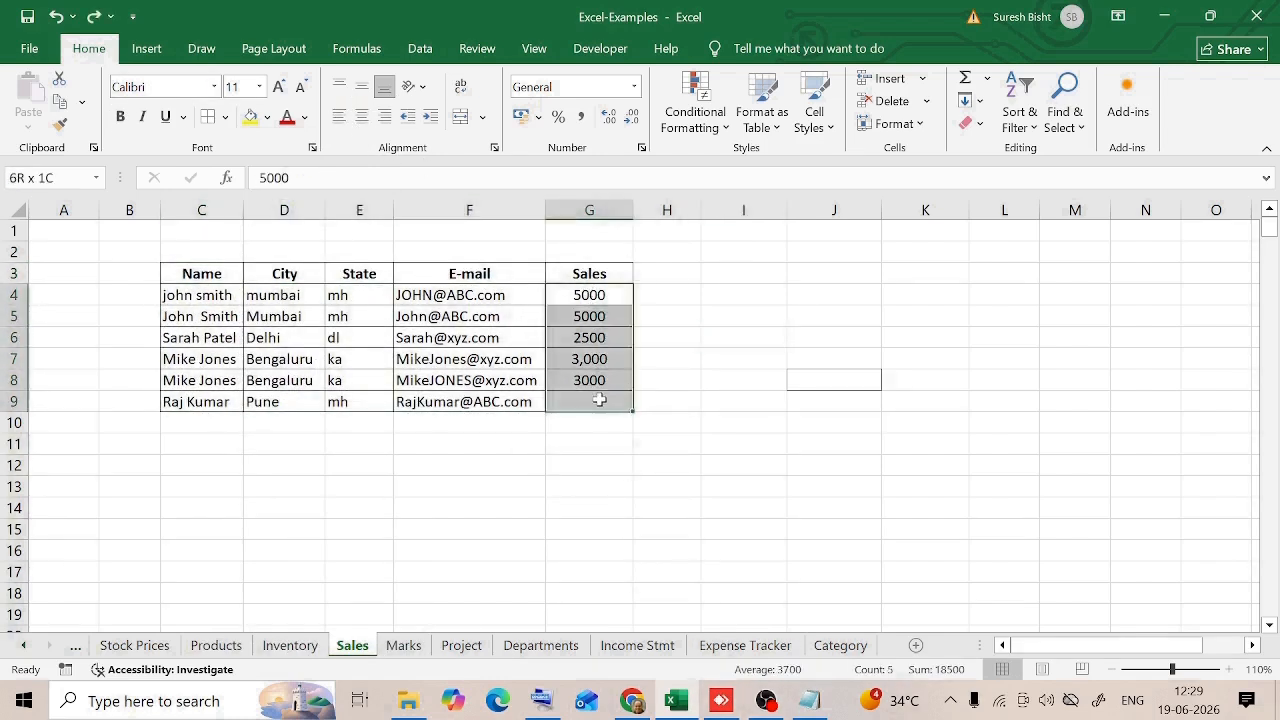
click(385, 116)
Step: Examine the entries in the Name column for spacing and capitalization consistency
click(204, 273)
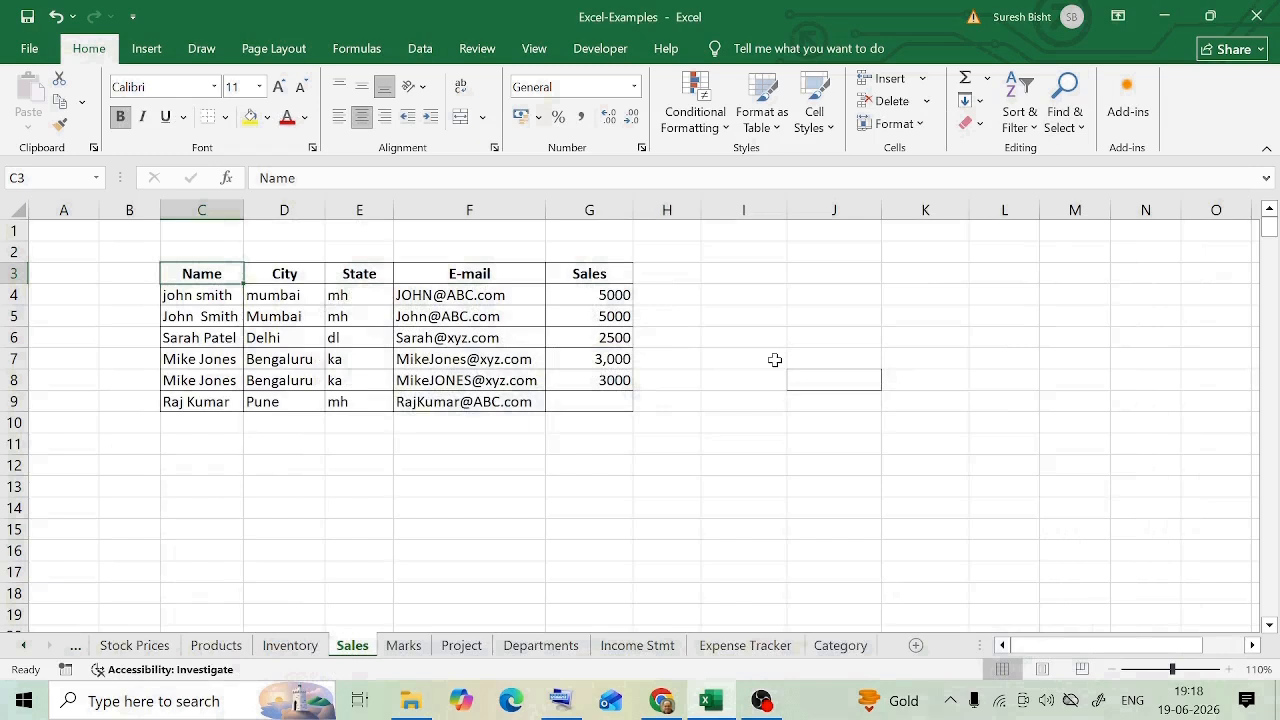
click(199, 316)
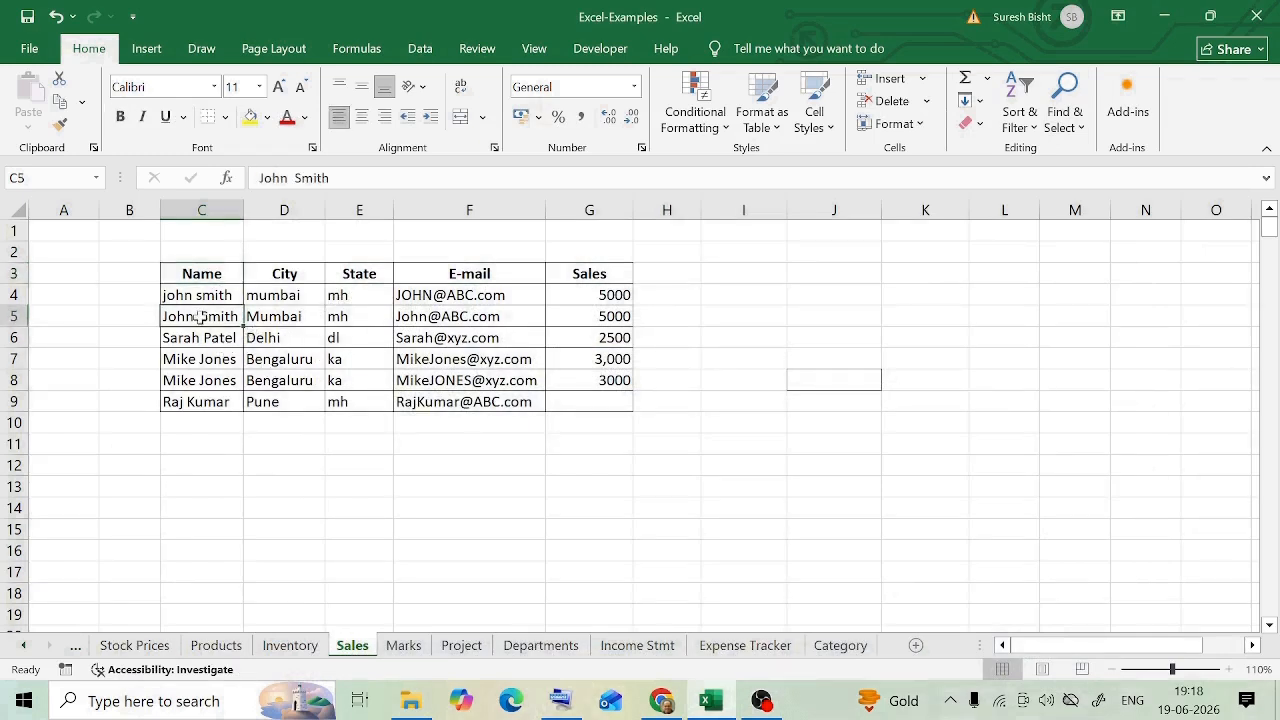
key(F2)
click(172, 296)
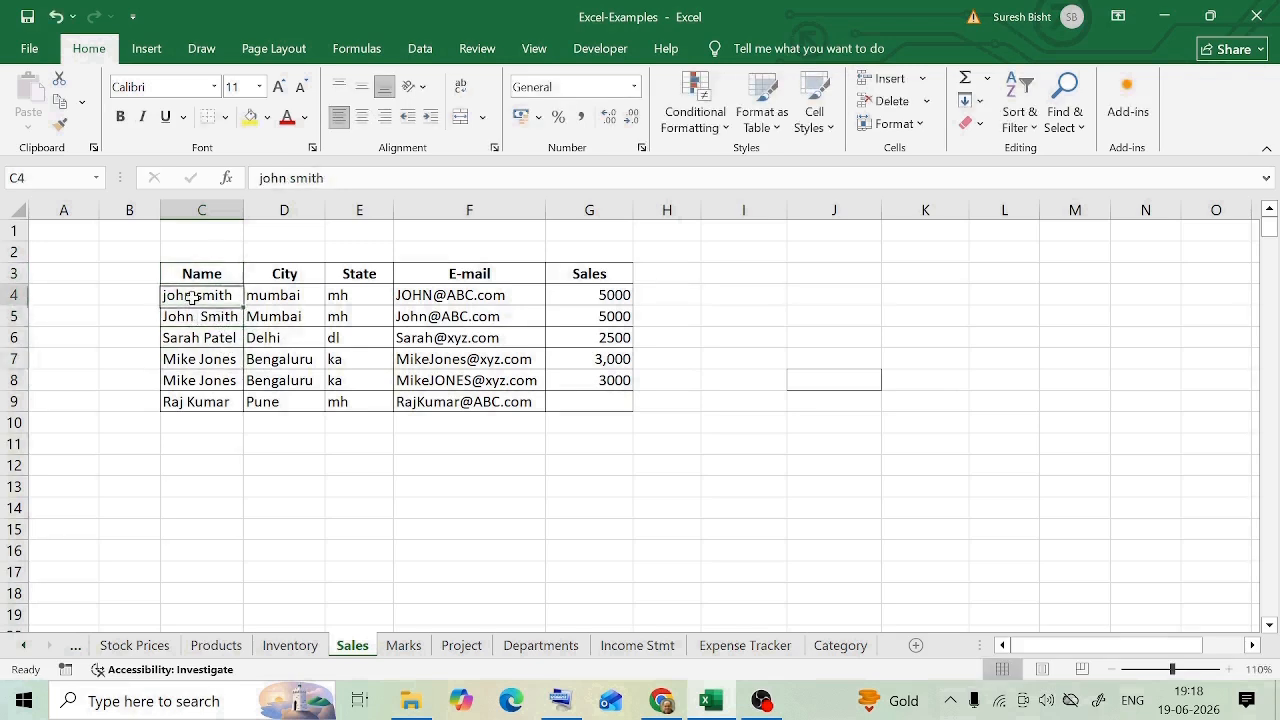
click(199, 314)
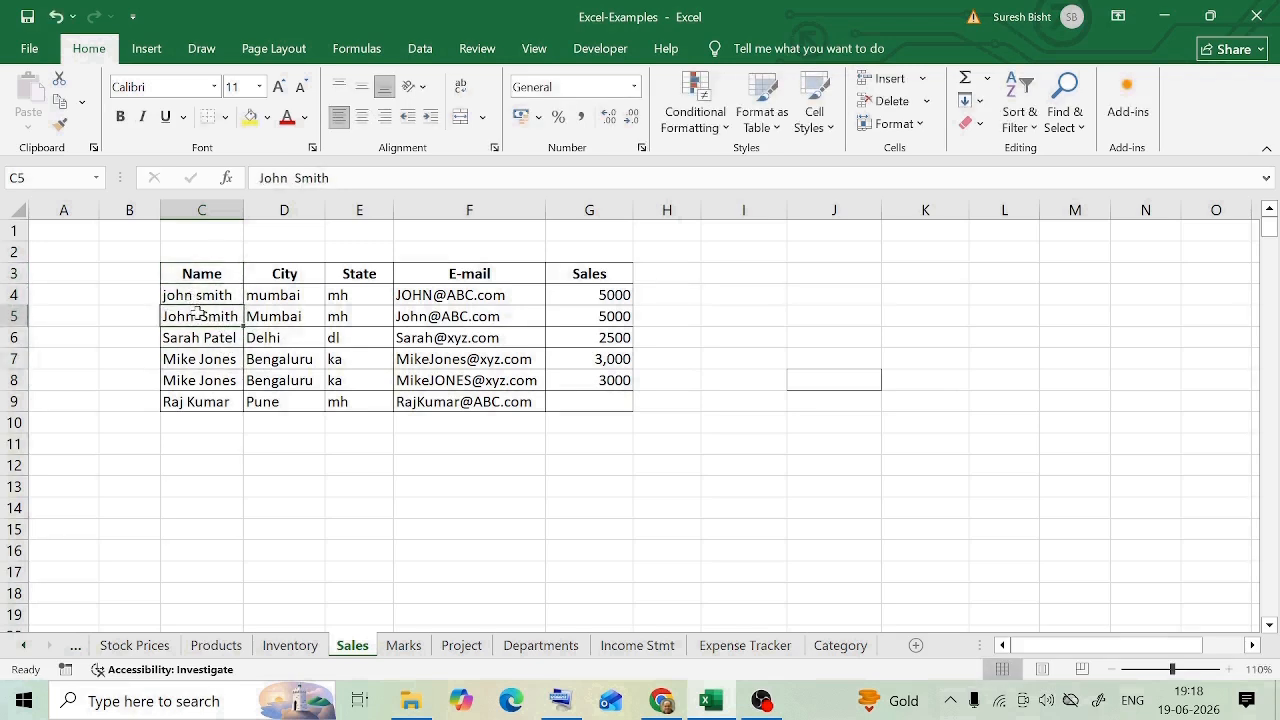
click(462, 336)
click(177, 343)
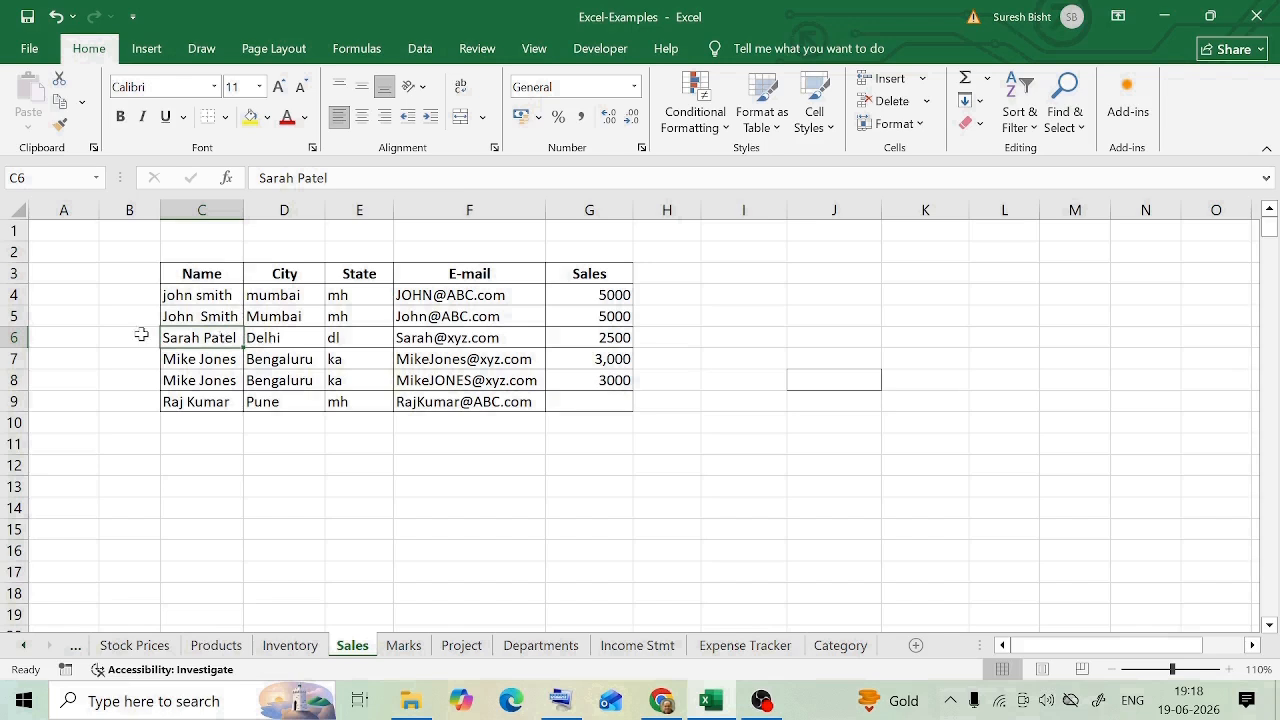
Step: Enter the formula =TRIM(C4) in cell D4 of the blank column beside Name
drag(290, 295, 277, 394)
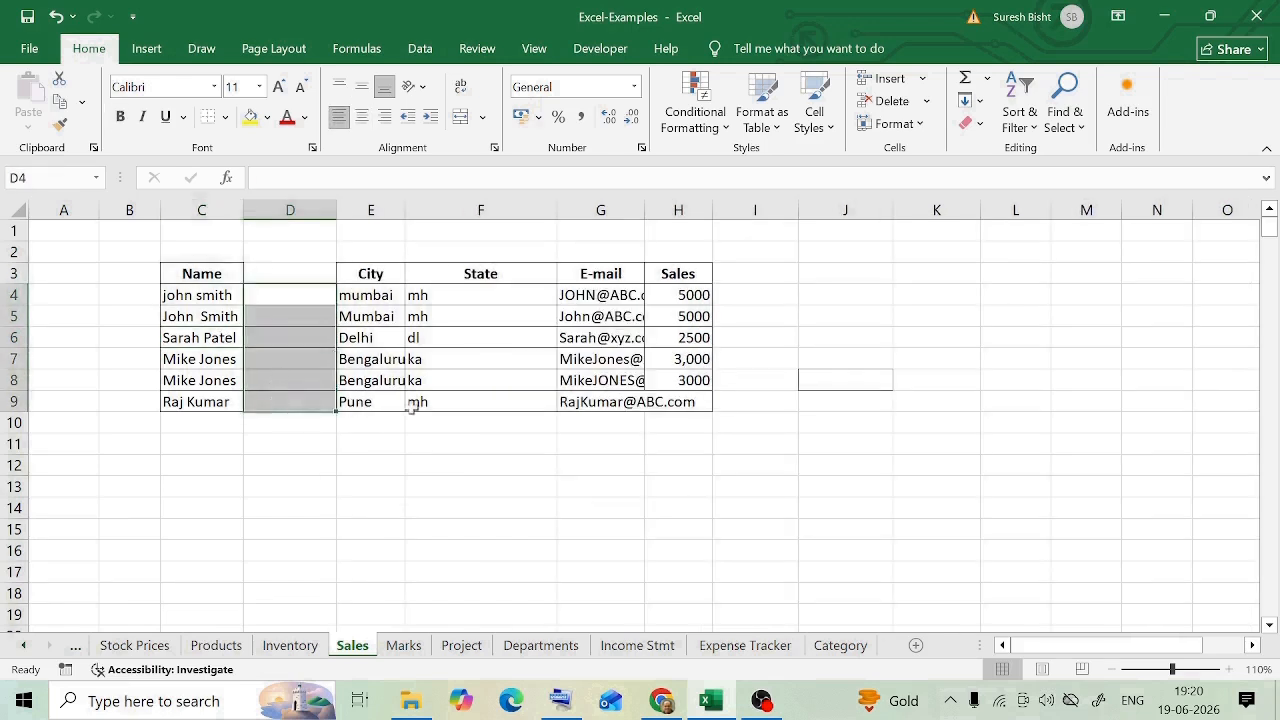
drag(290, 295, 286, 400)
click(290, 507)
click(290, 295)
click(260, 178)
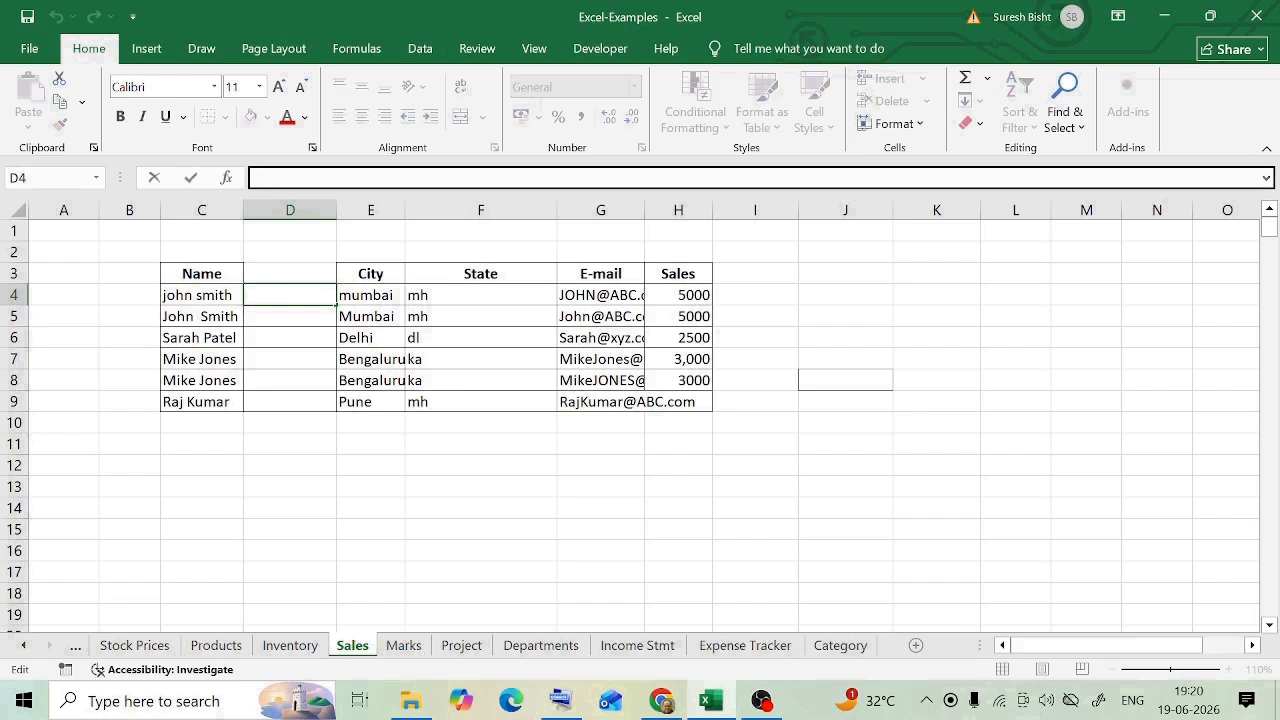
text(=trim)
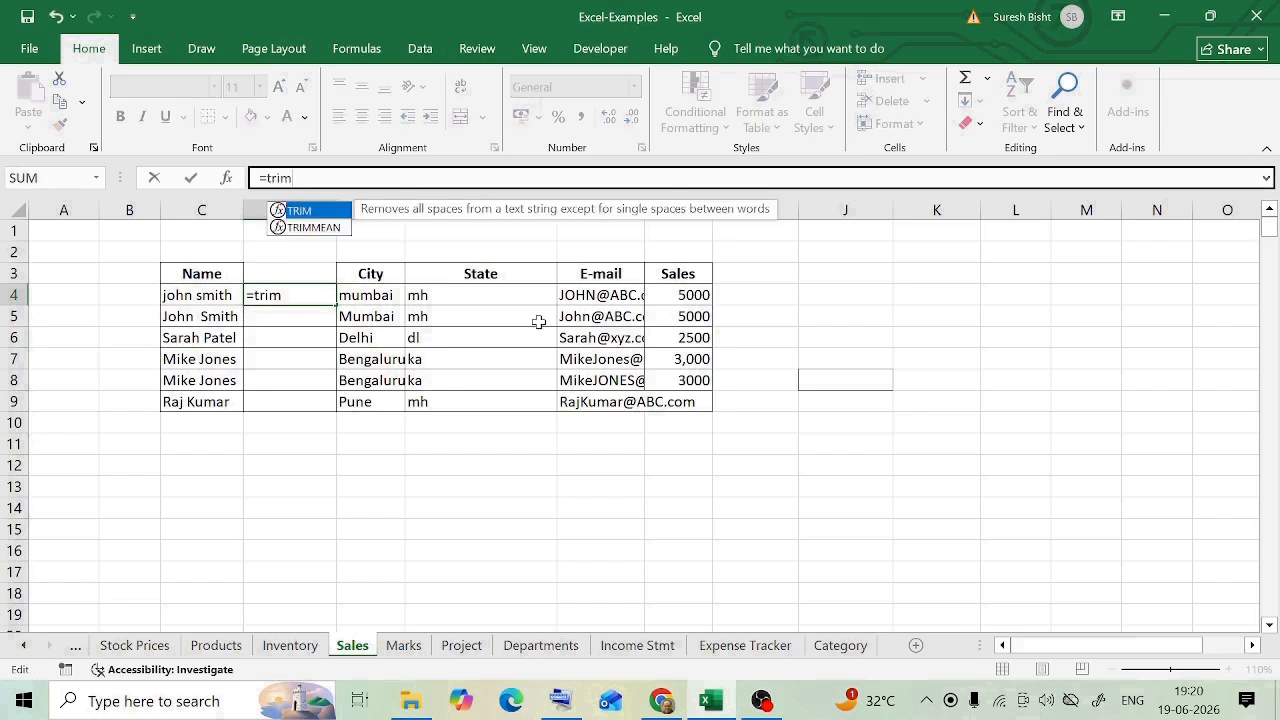
key(Tab)
click(200, 296)
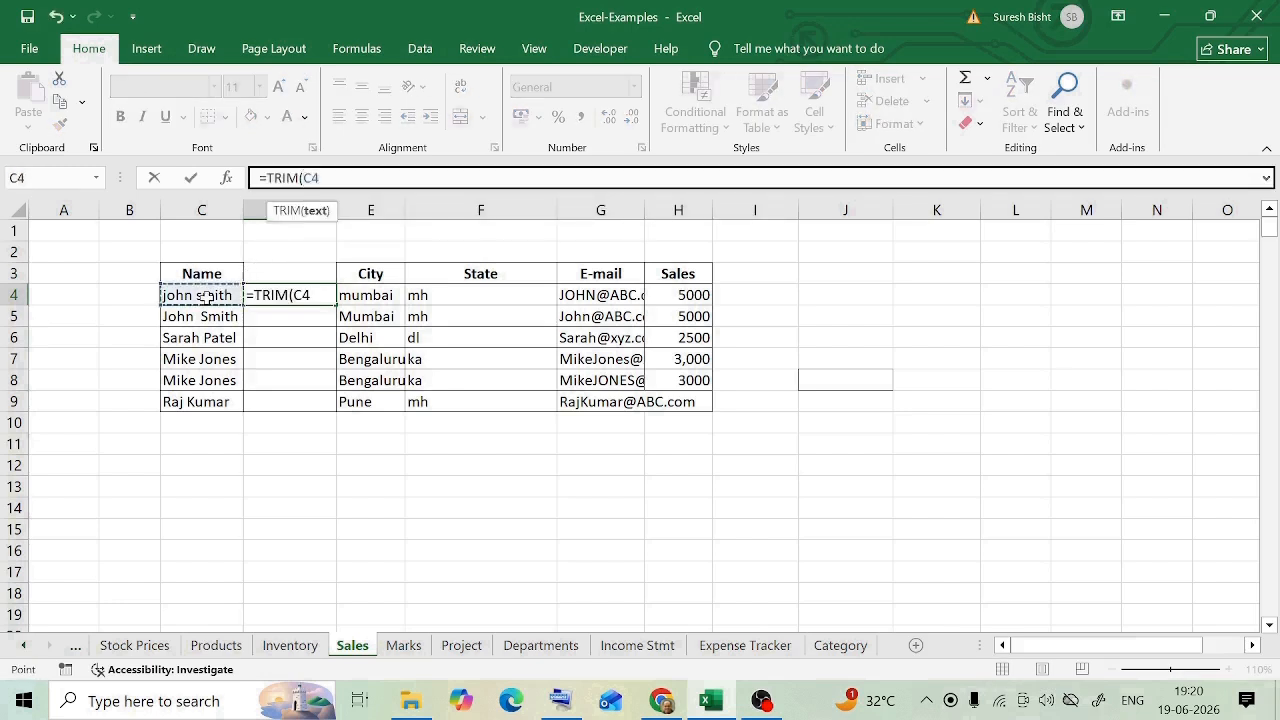
text())
key(Return)
Step: Compare the original and trimmed names in row 4, and copy the TRIM formula from D4 into D5
click(194, 296)
click(295, 295)
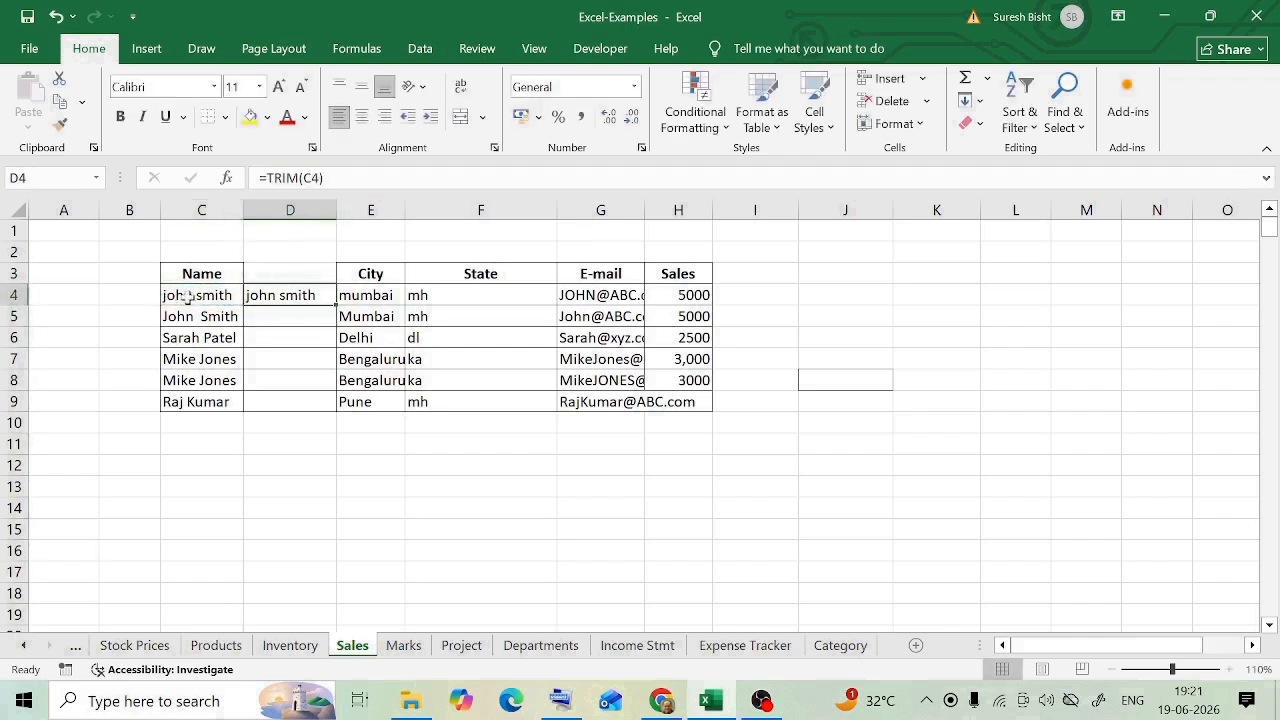
click(188, 297)
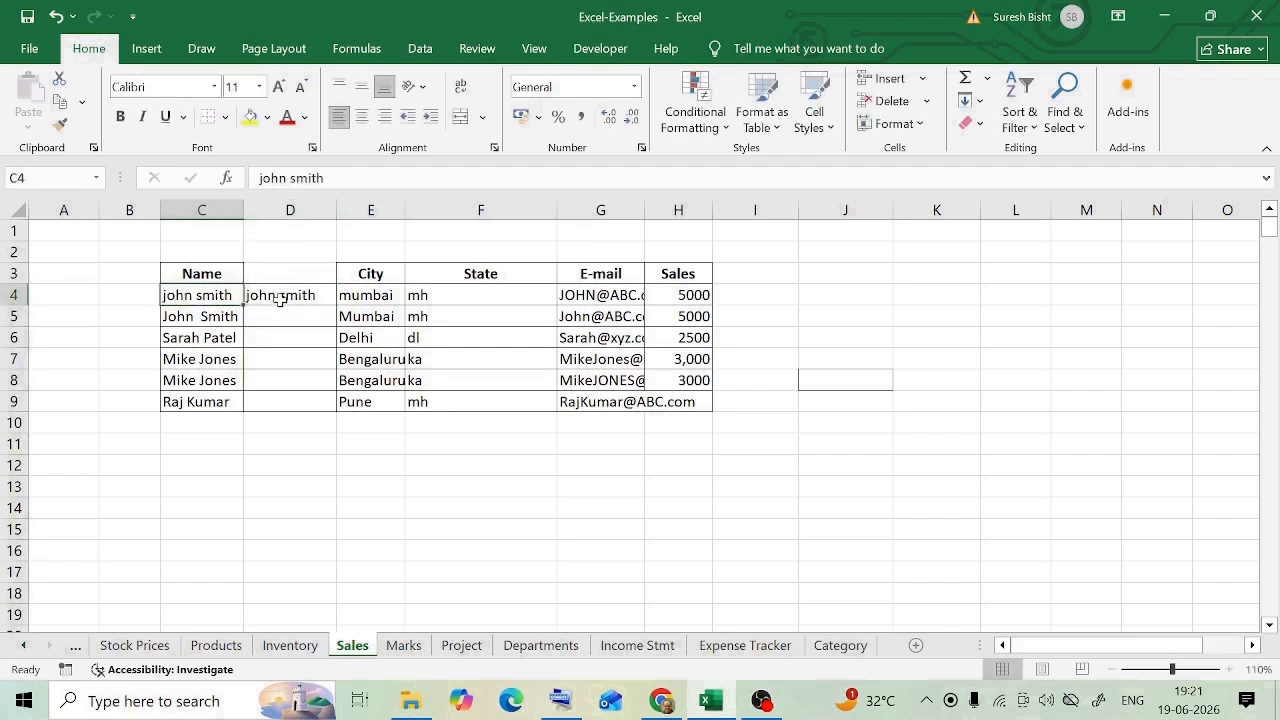
click(200, 316)
click(265, 296)
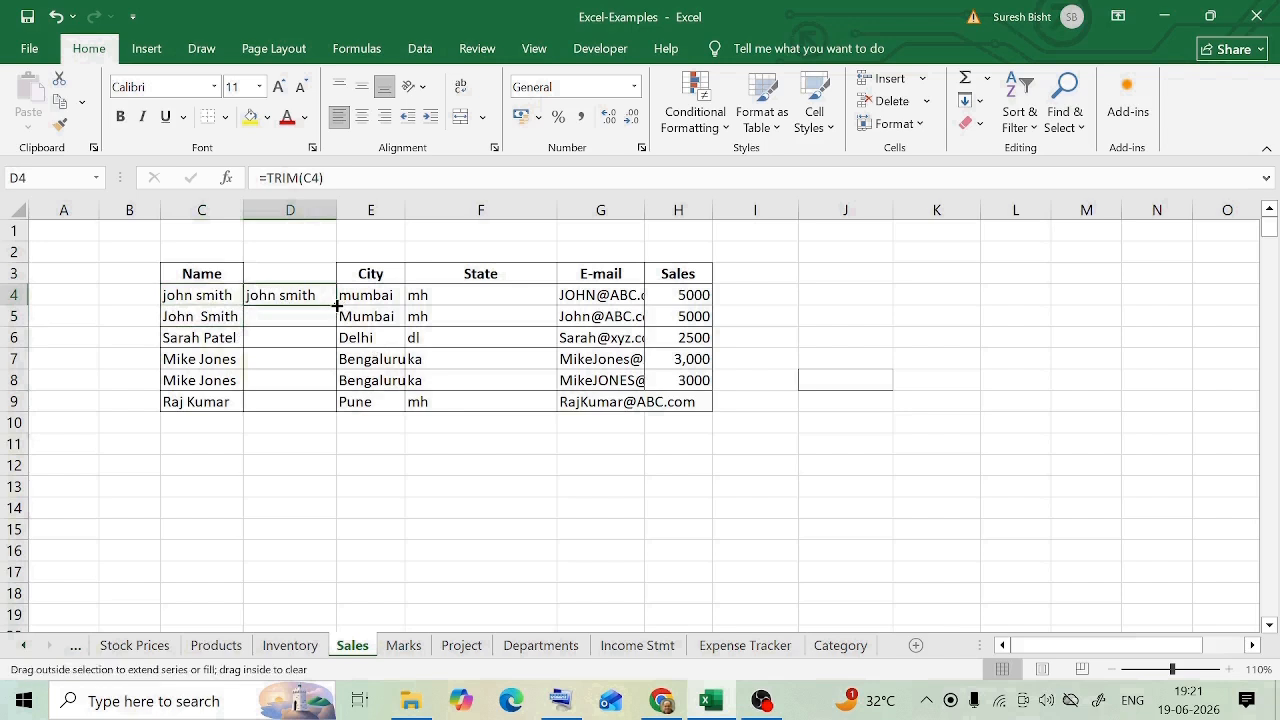
drag(337, 309, 337, 330)
click(199, 318)
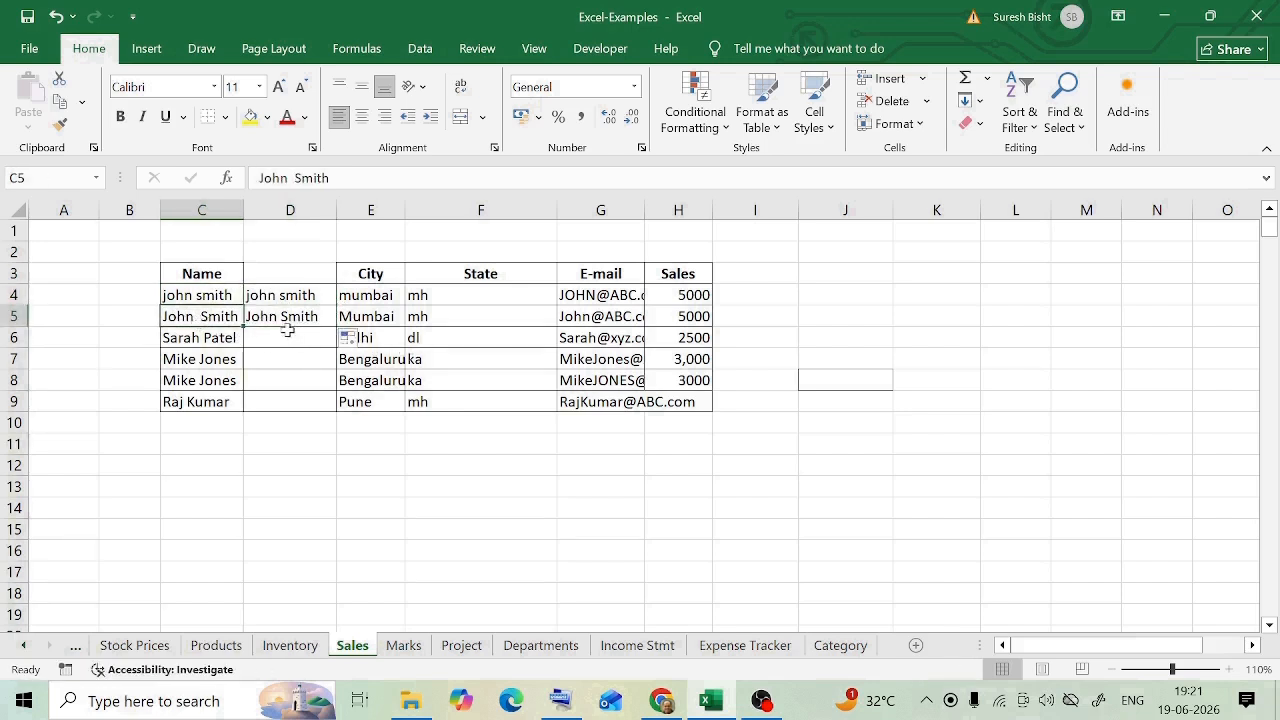
Step: Extend the TRIM formula from D5 down to D9
click(290, 316)
drag(337, 327, 314, 400)
click(288, 358)
click(285, 318)
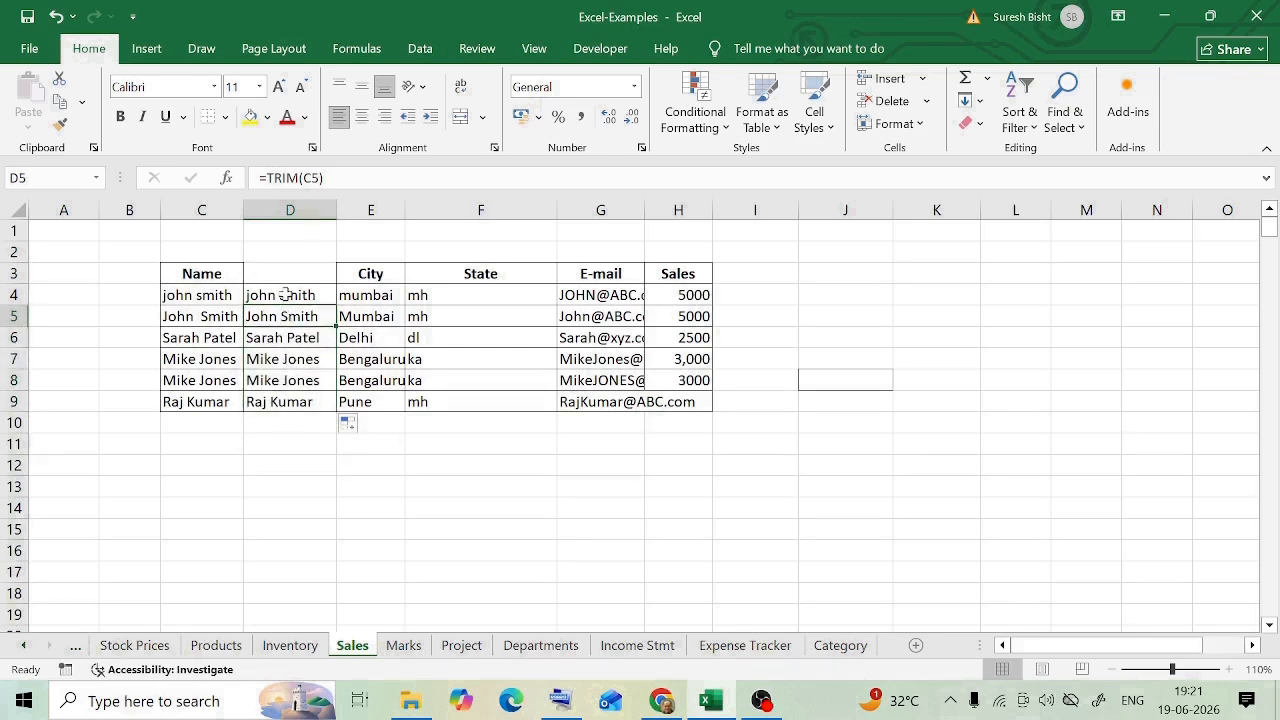
Step: Change the formula in D4 to =PROPER(TRIM(C4)) and fill it down to D9
click(285, 295)
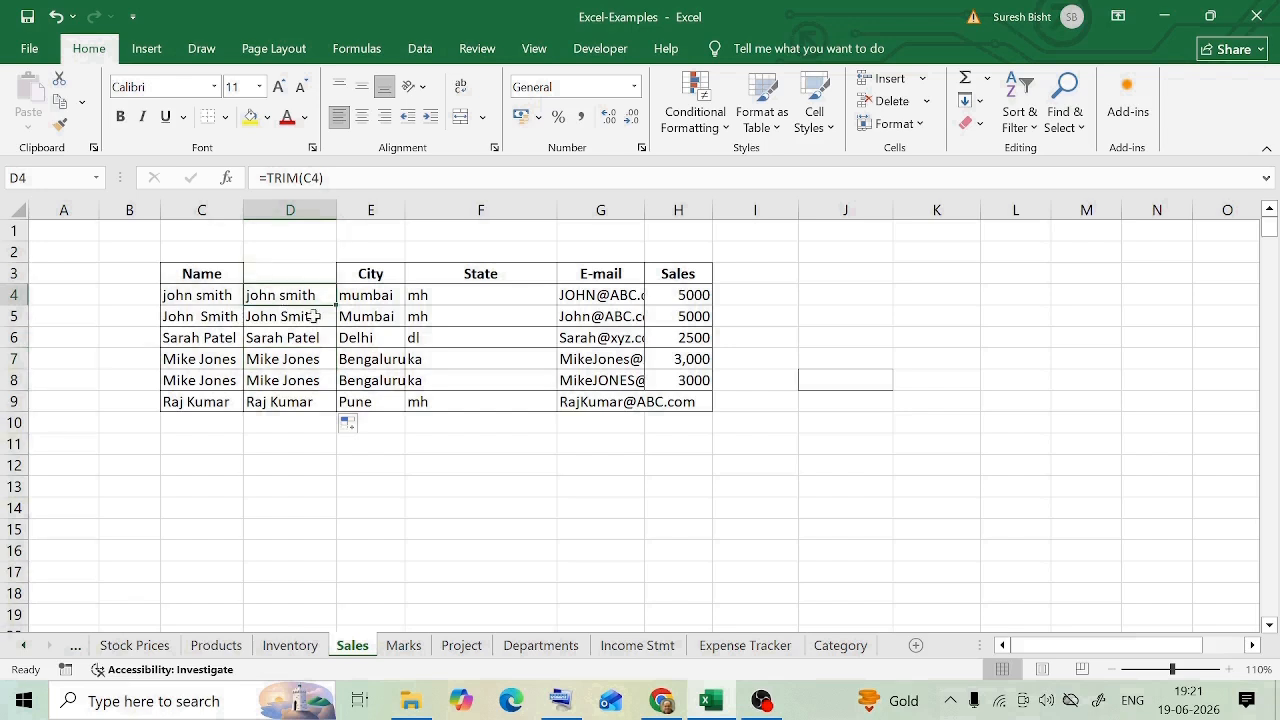
click(264, 177)
text(prope)
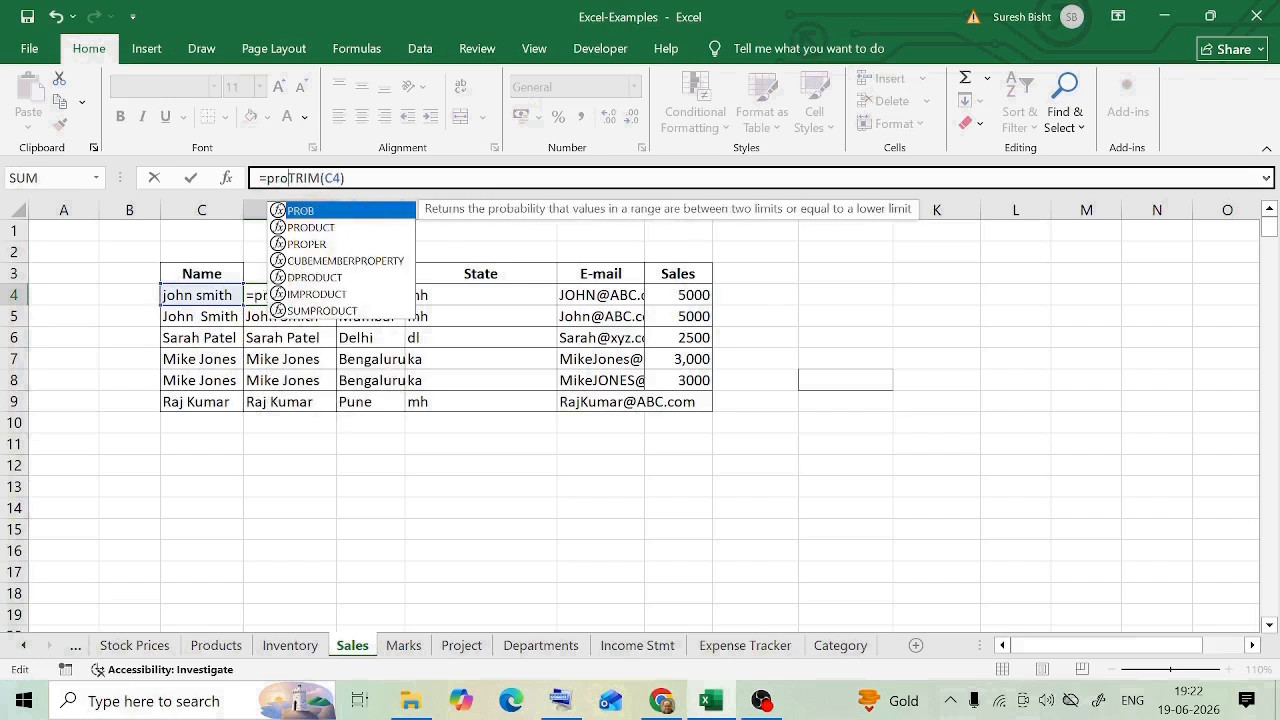
text(r)
key(Tab)
key(End)
text())
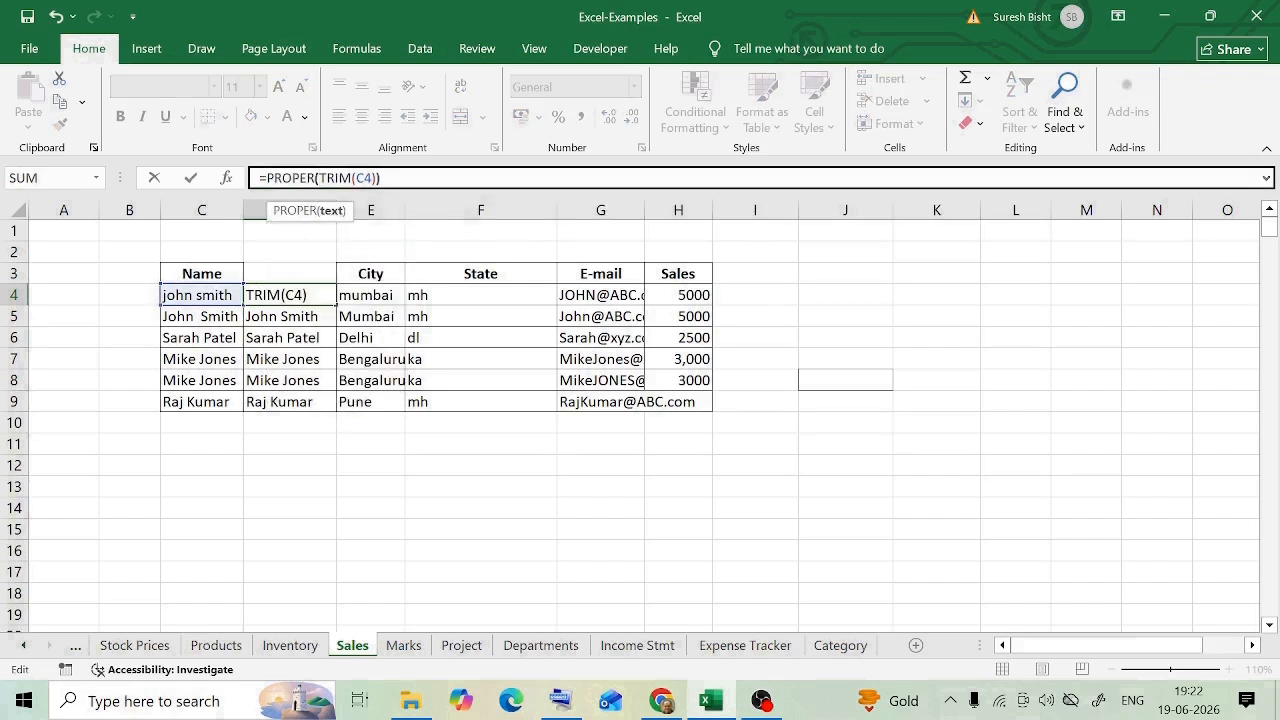
key(ctrl+Return)
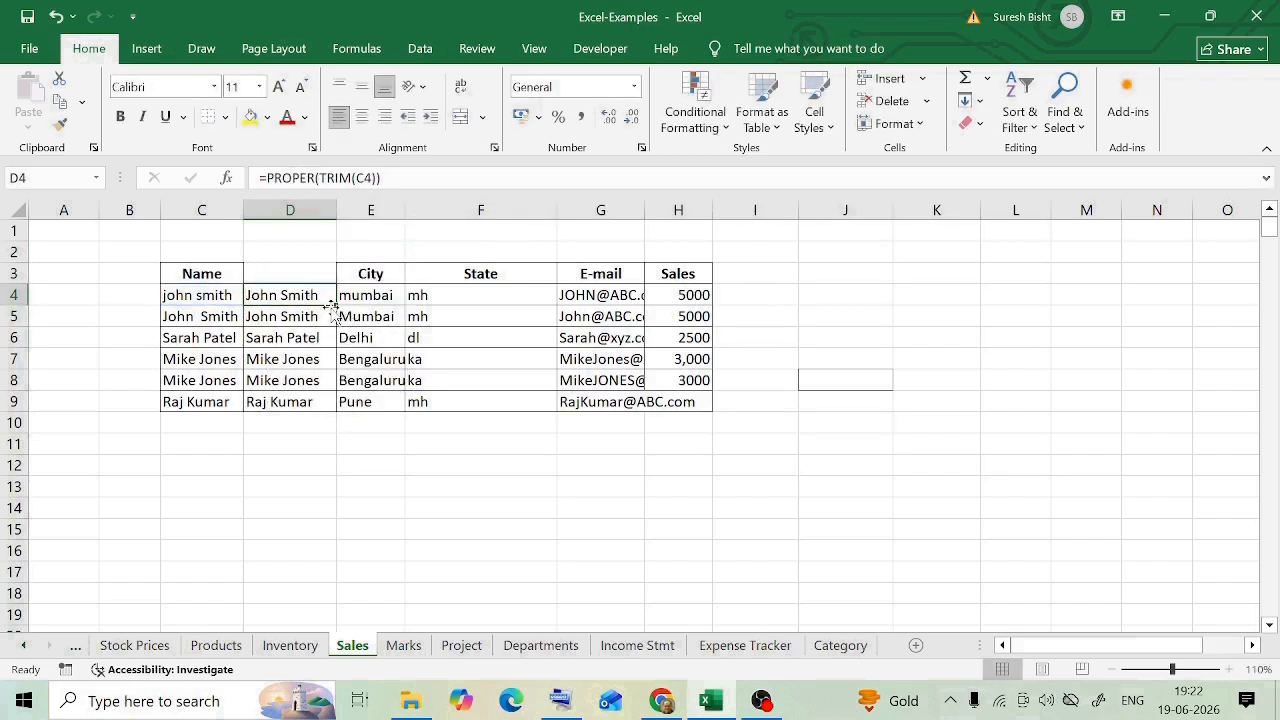
drag(335, 305, 325, 398)
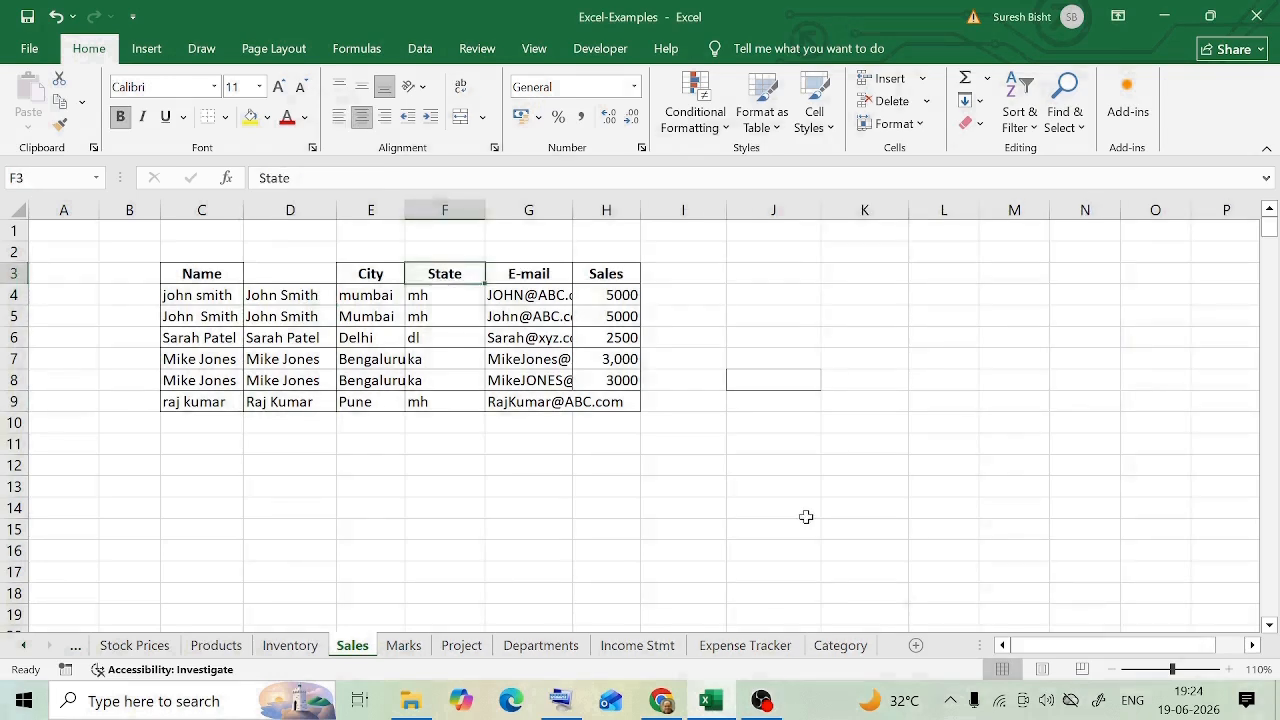
Step: Enter =UPPER(F4) in G4 of the blank column beside State and fill it down to G9
drag(435, 295, 441, 401)
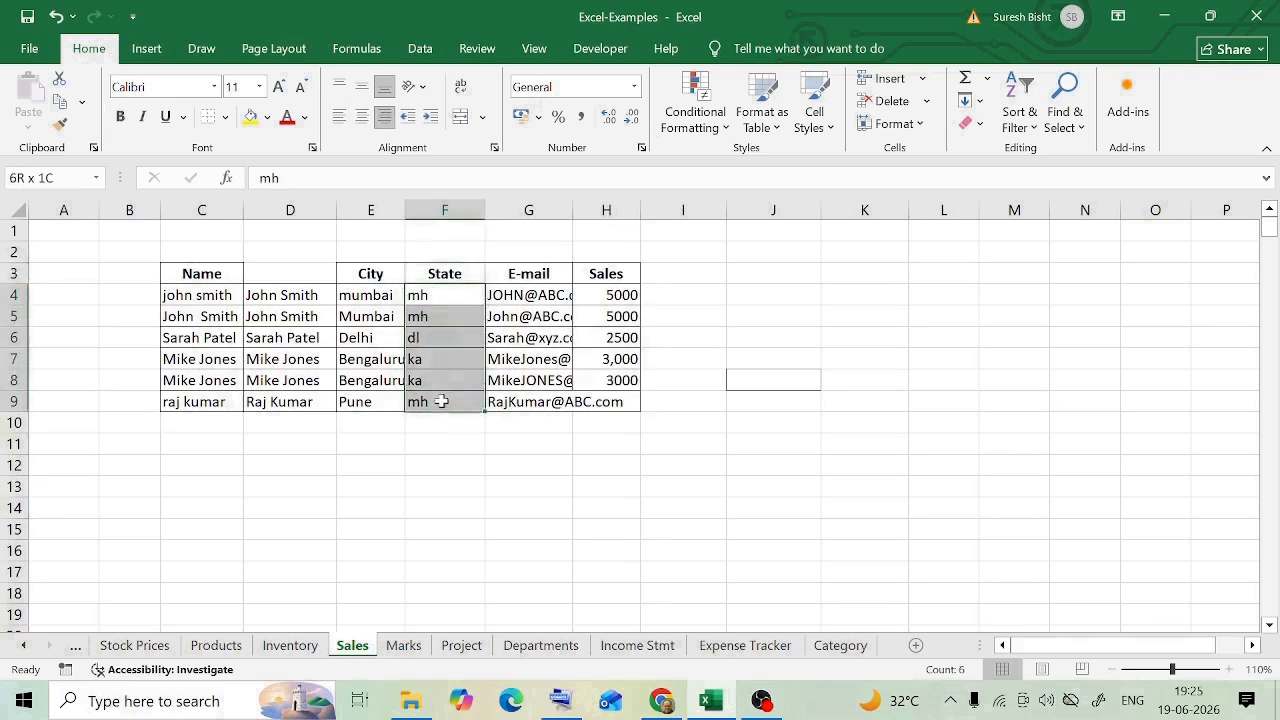
click(441, 305)
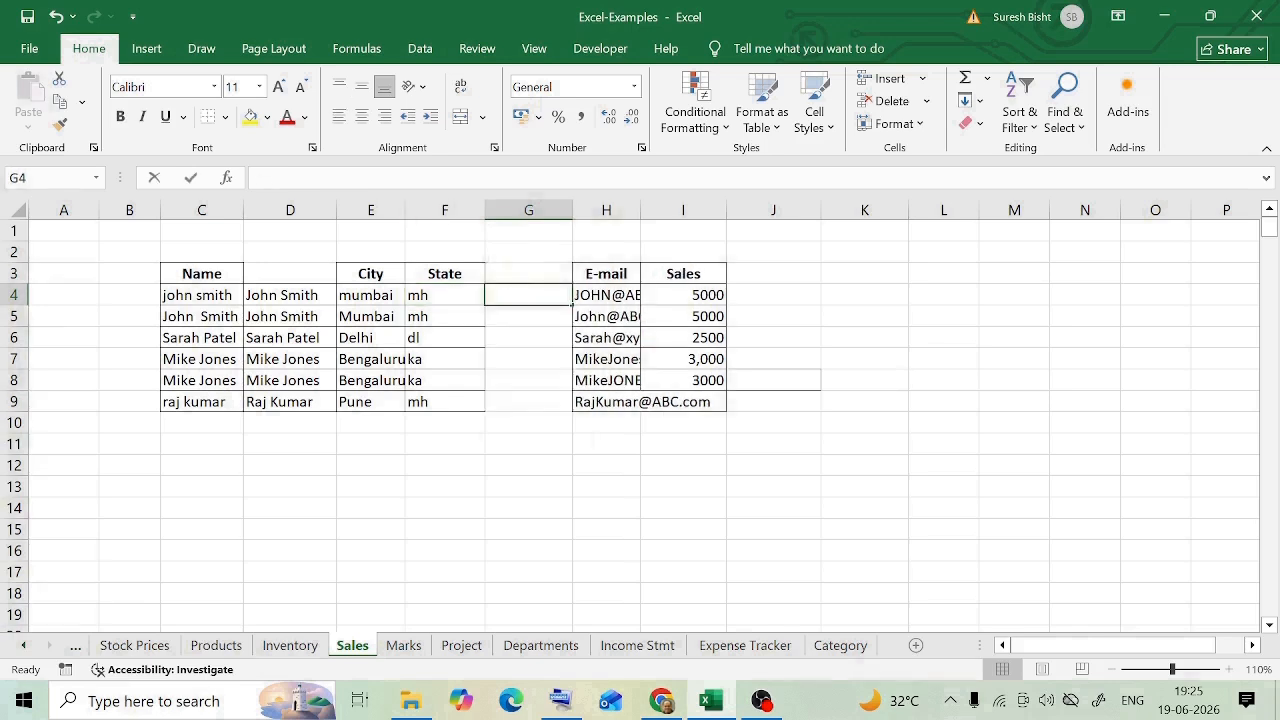
text(=upp)
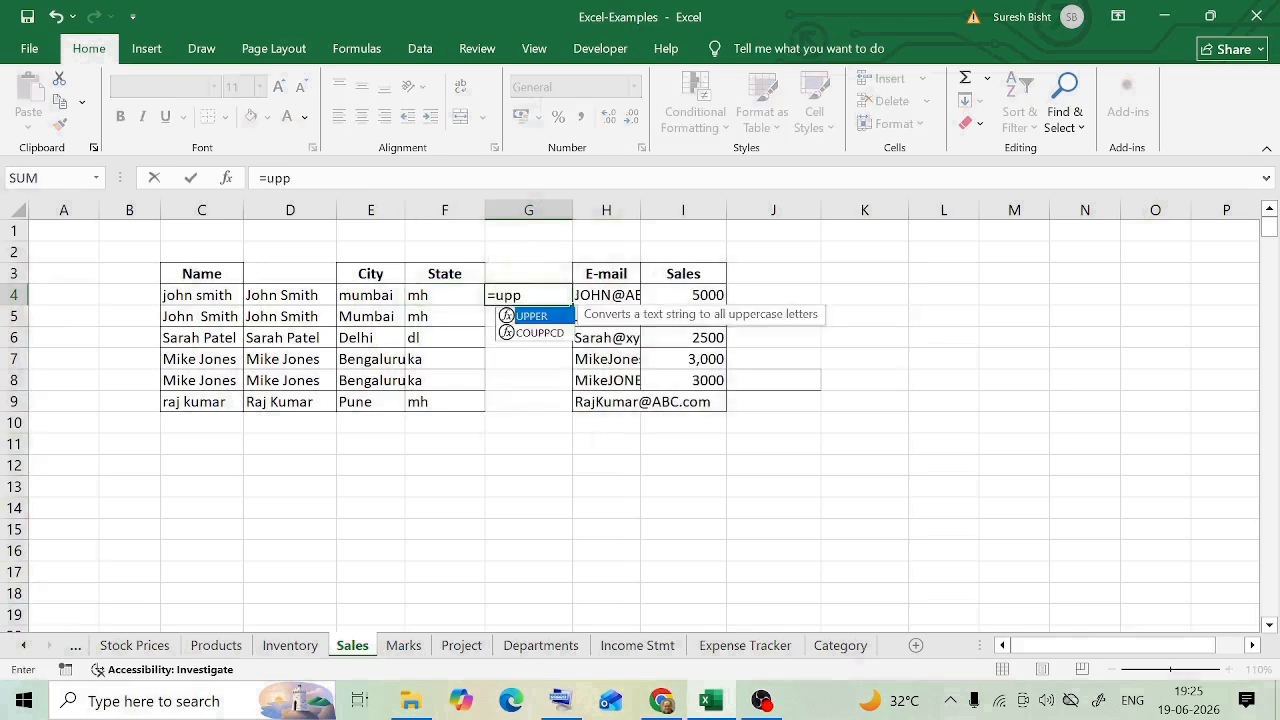
double_click(530, 318)
click(443, 292)
key(Return)
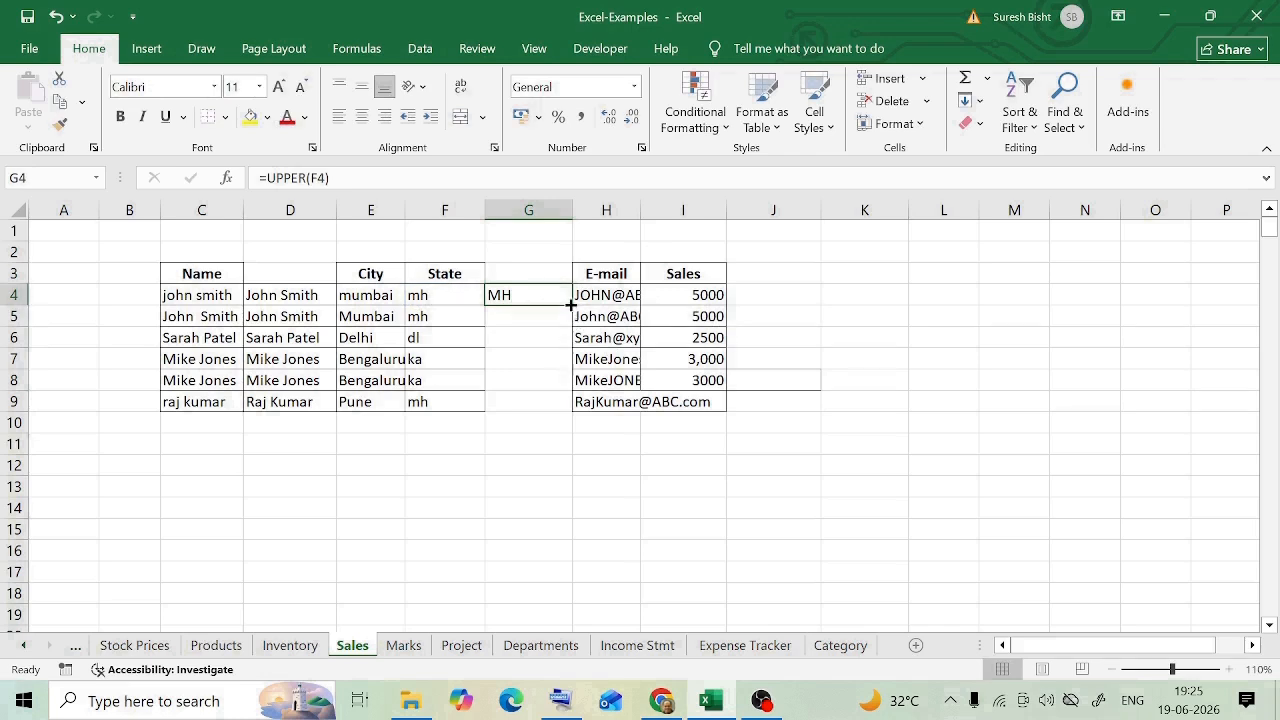
drag(572, 305, 557, 412)
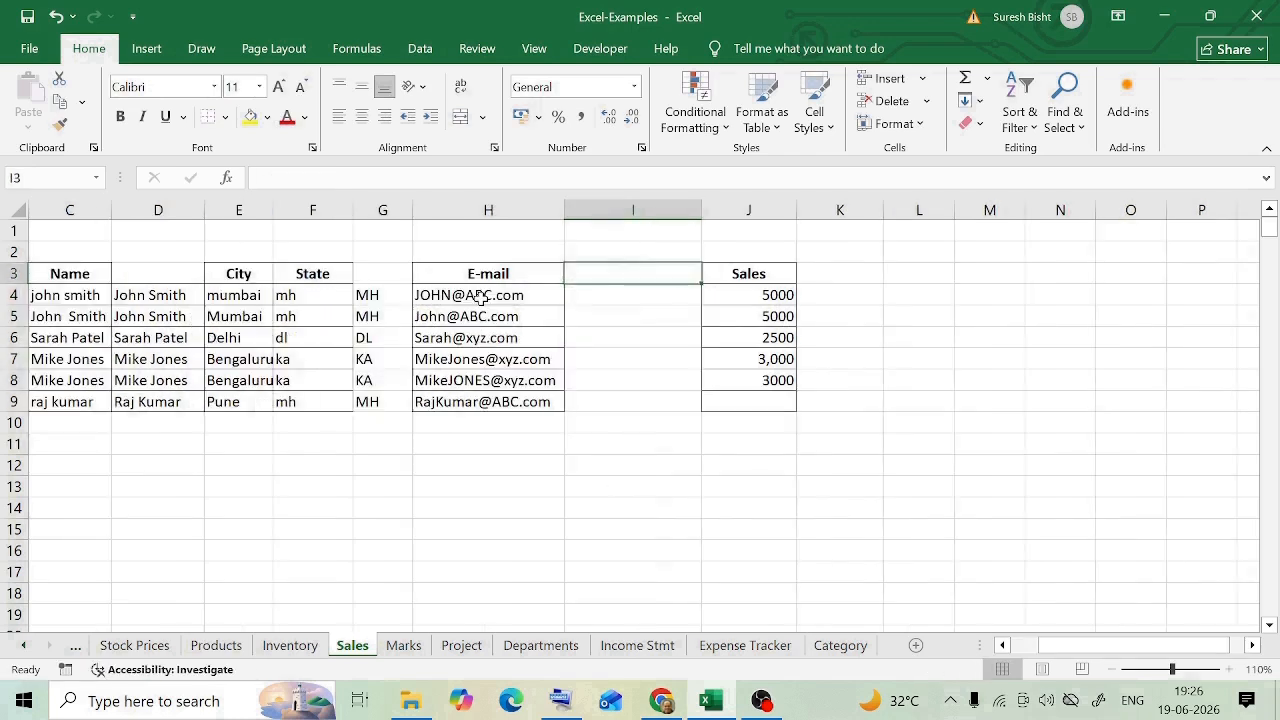
Step: Enter =LOWER(H4) in I4 of the blank column beside E-mail and fill it down to I9
click(532, 300)
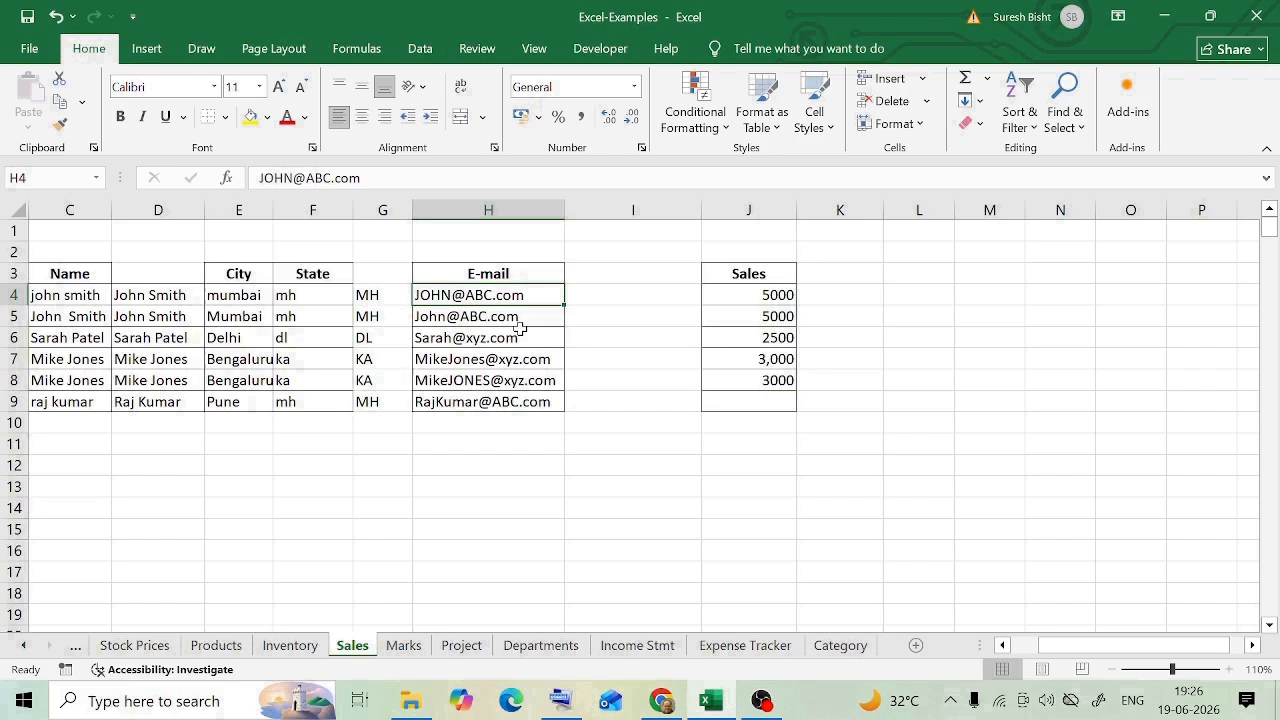
click(600, 289)
text(=low)
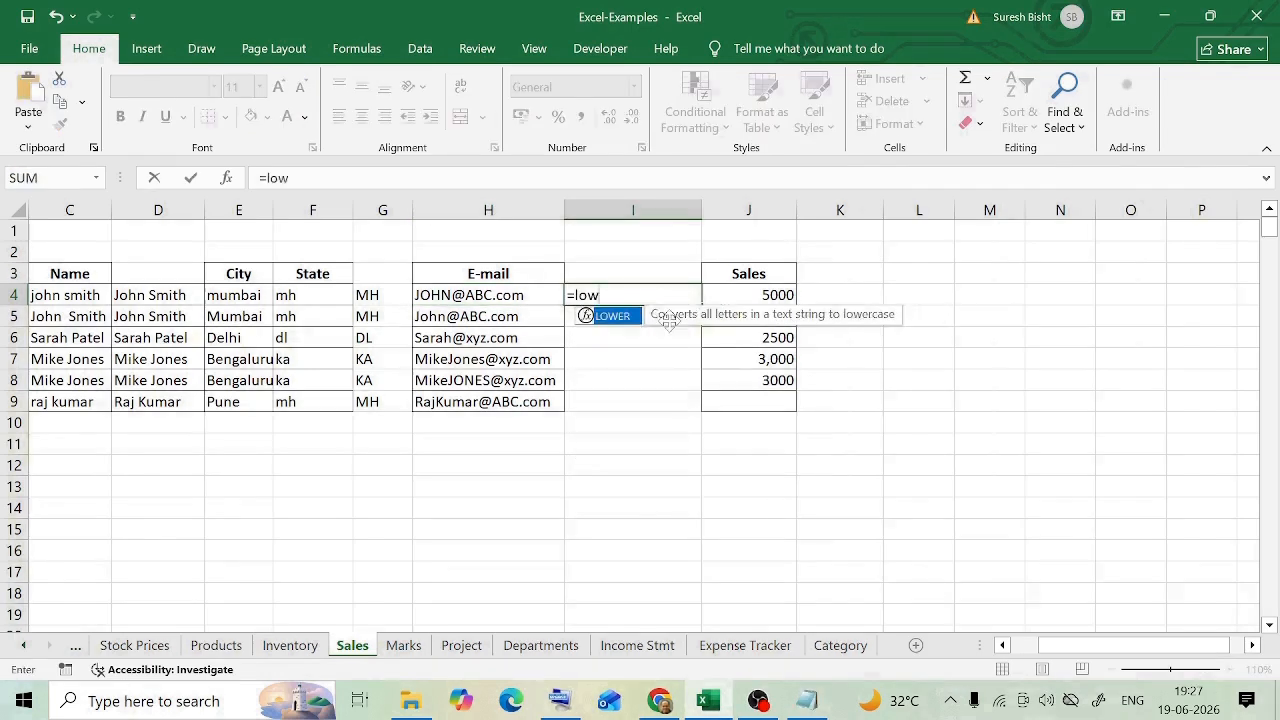
double_click(605, 318)
click(475, 296)
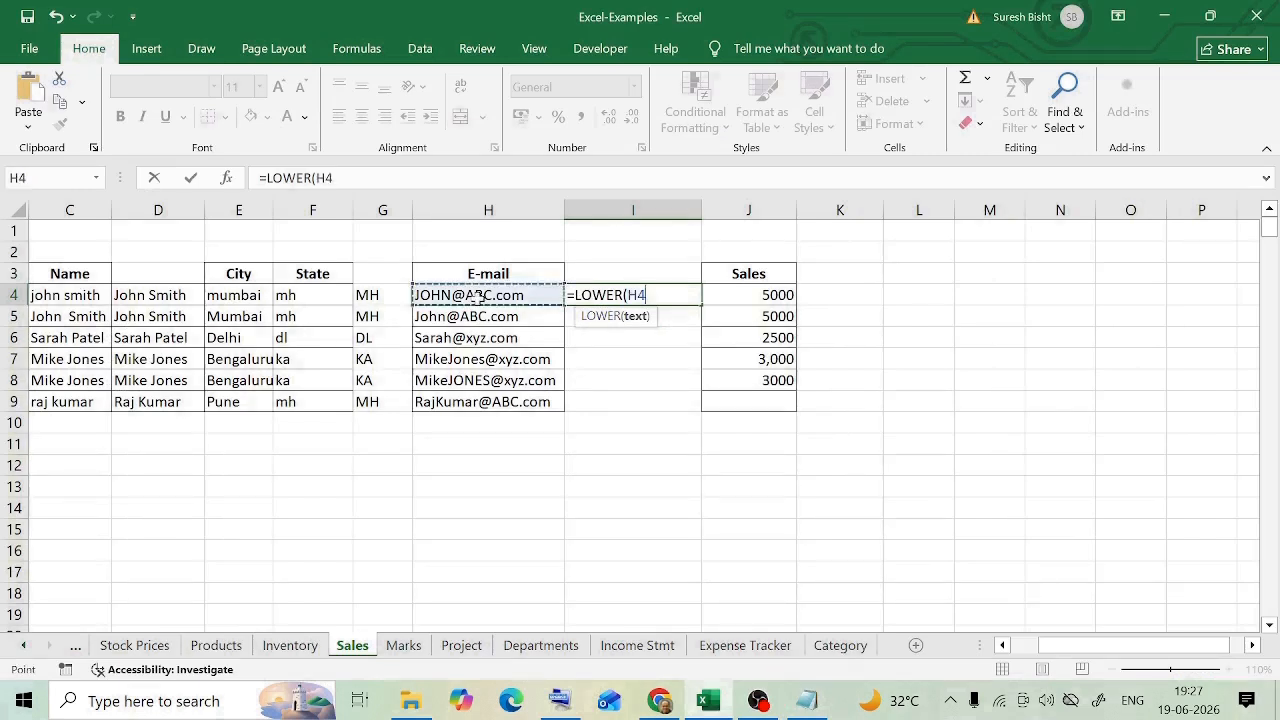
text())
key(ctrl+Return)
drag(702, 305, 677, 409)
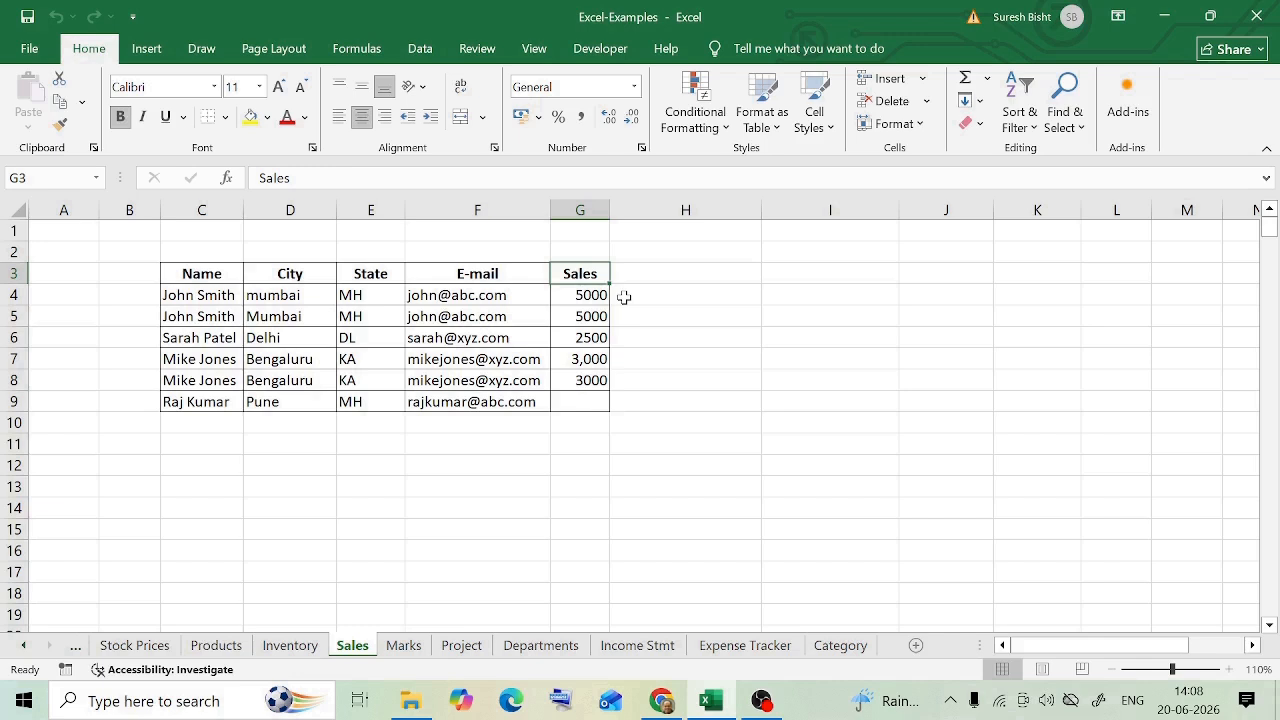
Step: Fill the empty Sales cell G9 with 0
click(590, 359)
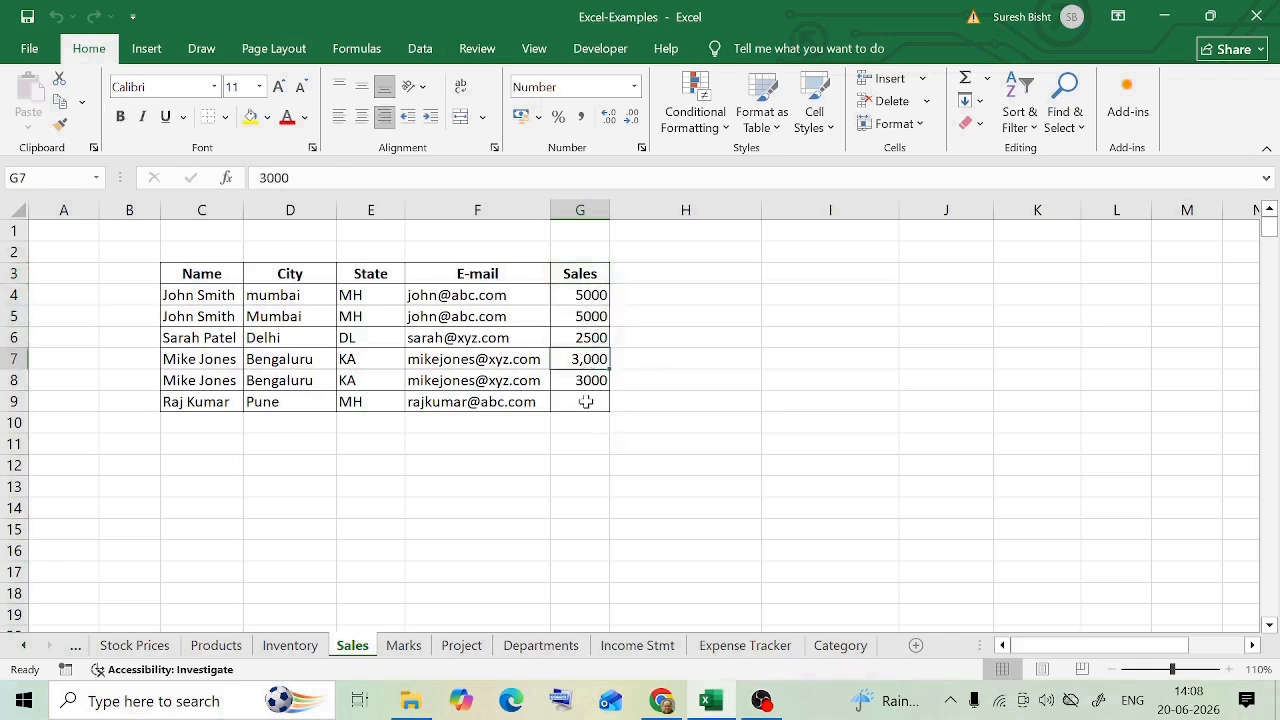
click(584, 402)
click(591, 296)
click(593, 318)
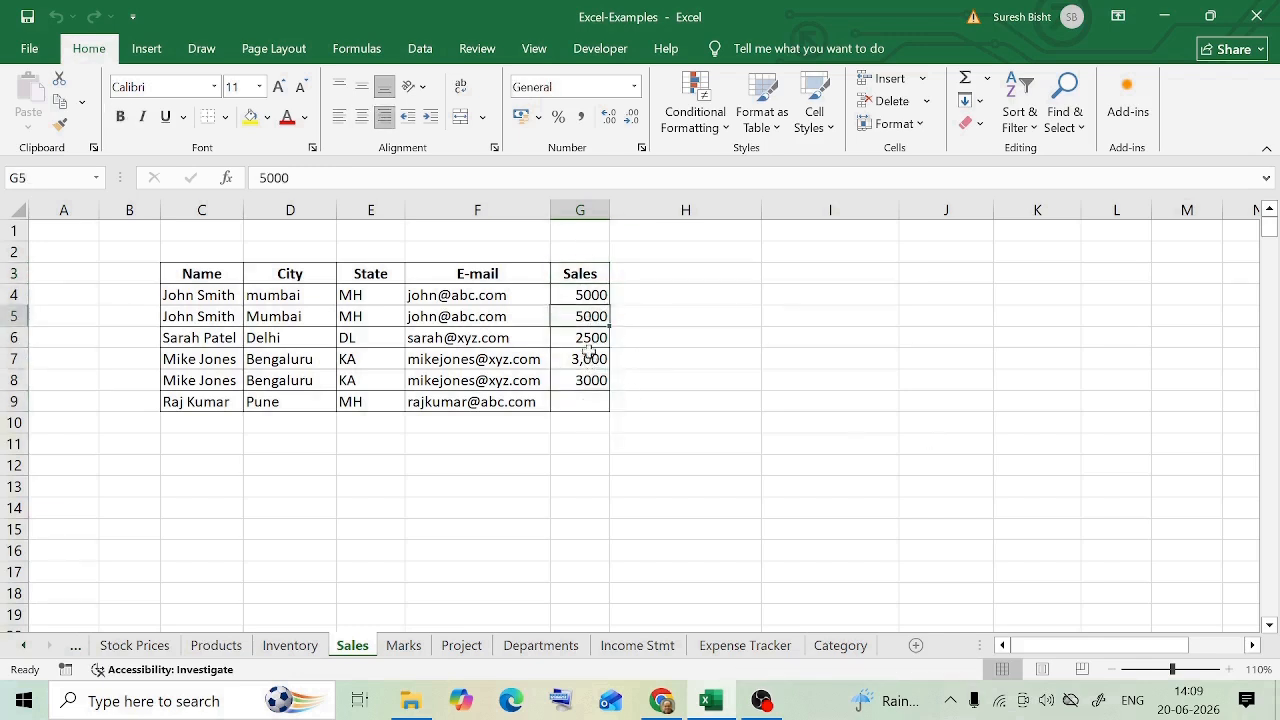
click(588, 343)
click(586, 404)
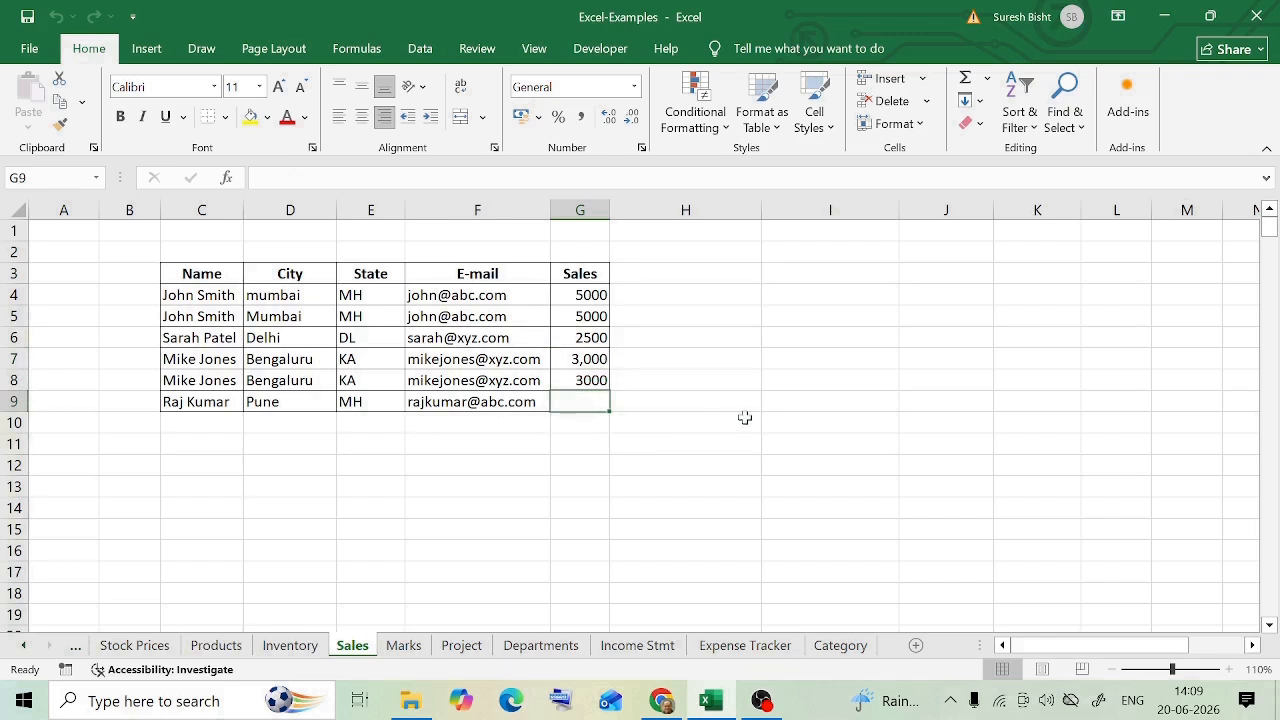
text(0)
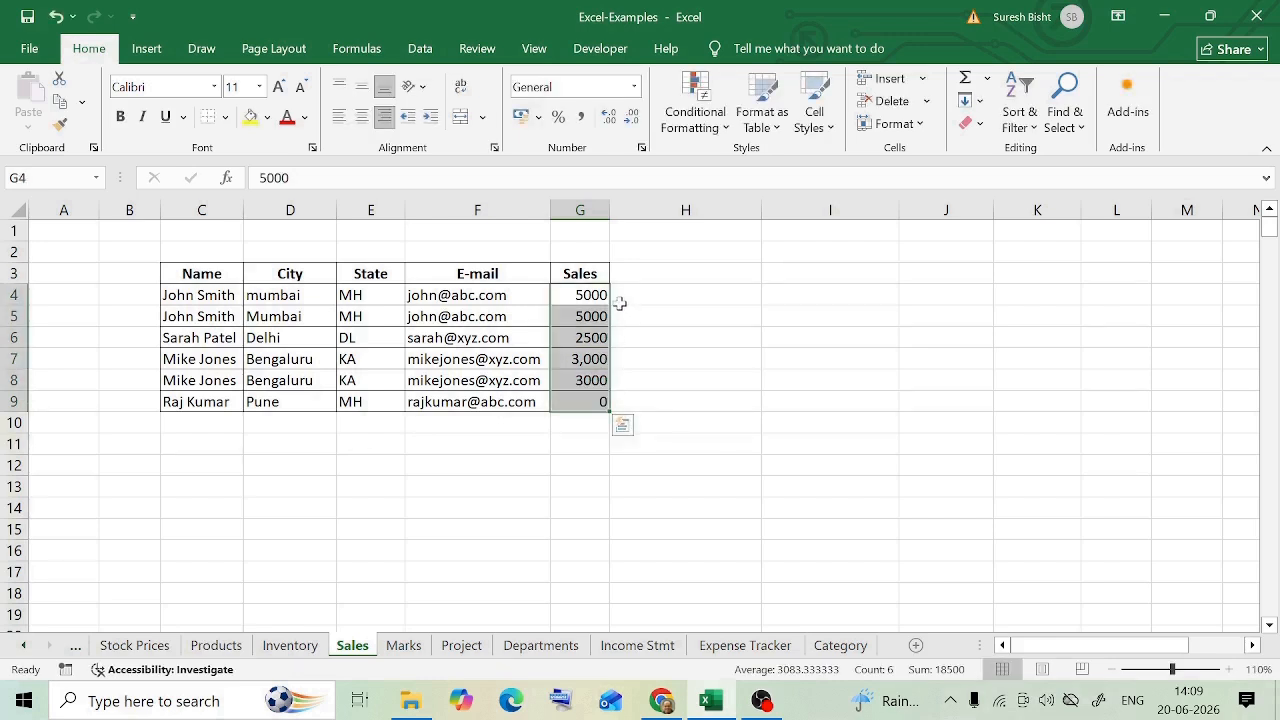
Step: Format the sales values in G4:G9 as Currency and widen column G to fit them
click(634, 87)
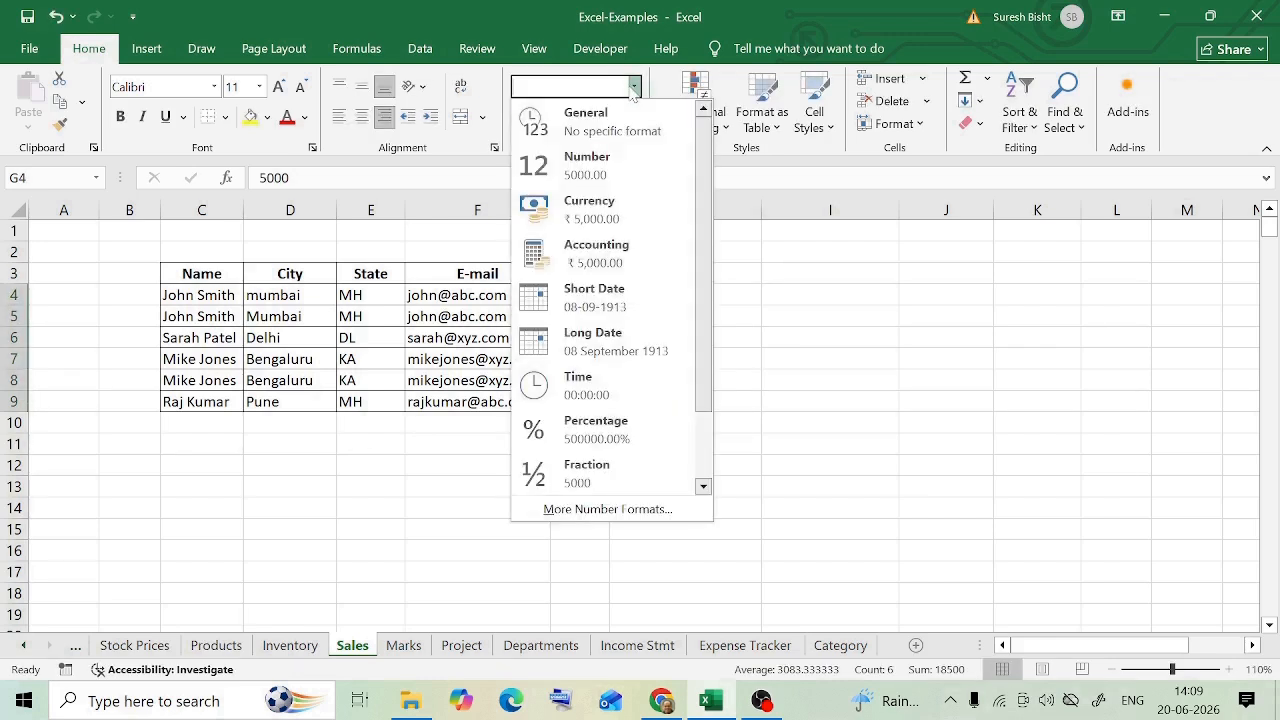
click(600, 212)
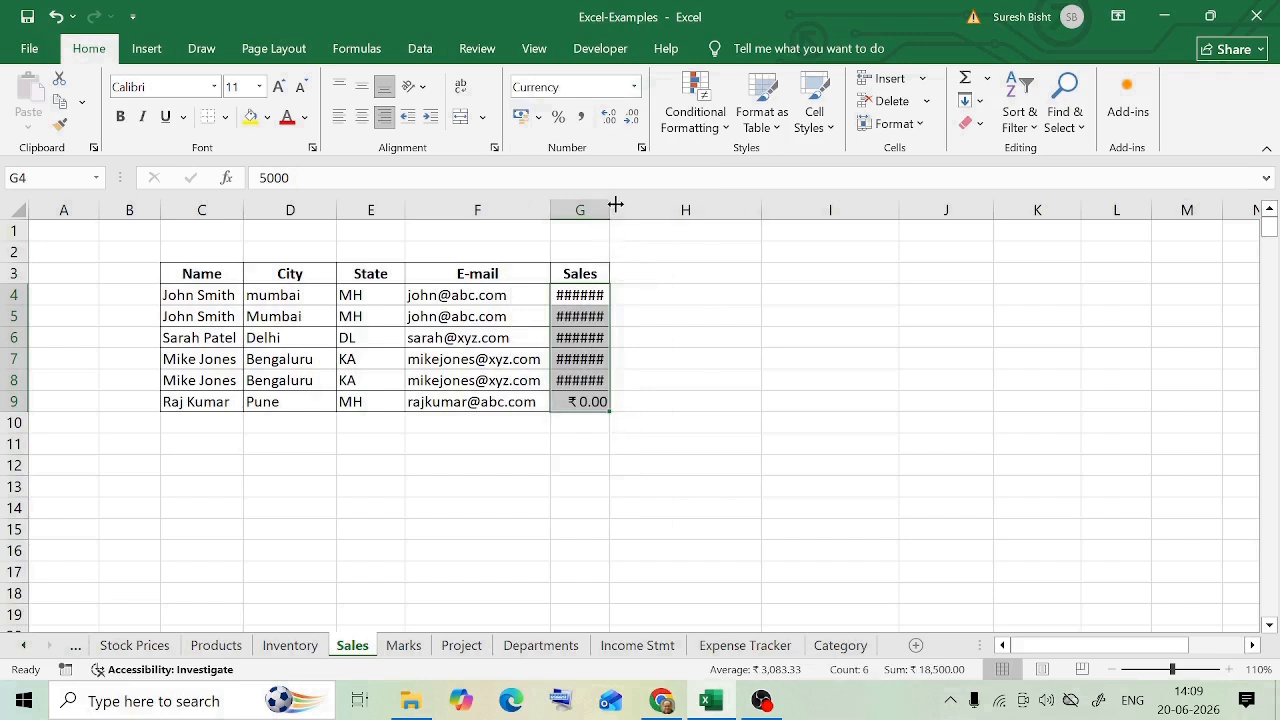
drag(612, 206, 629, 206)
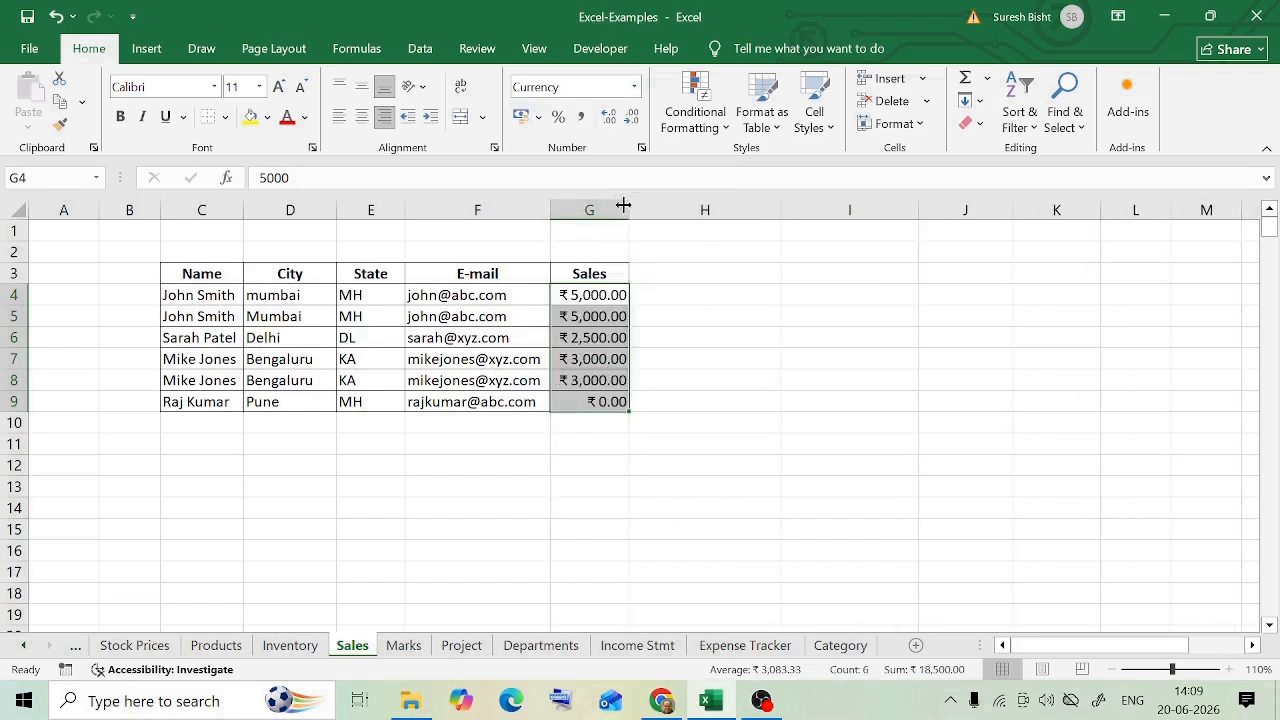
click(772, 371)
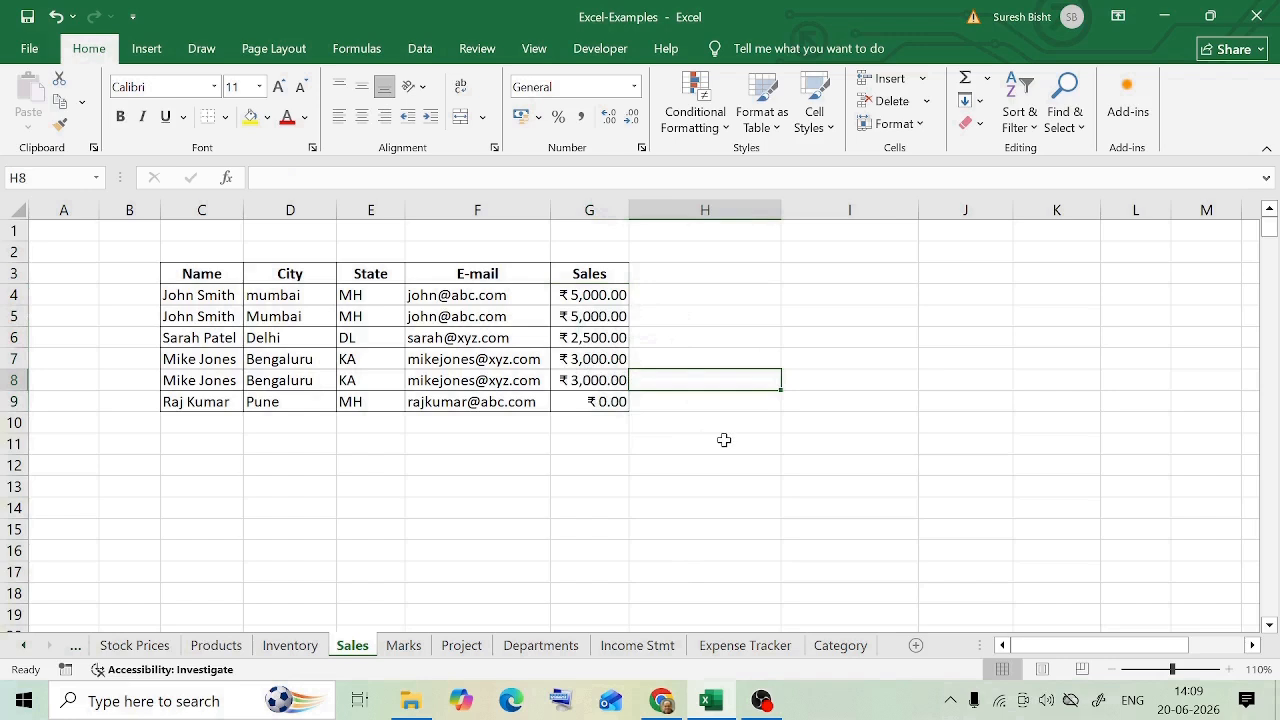
drag(630, 213, 634, 213)
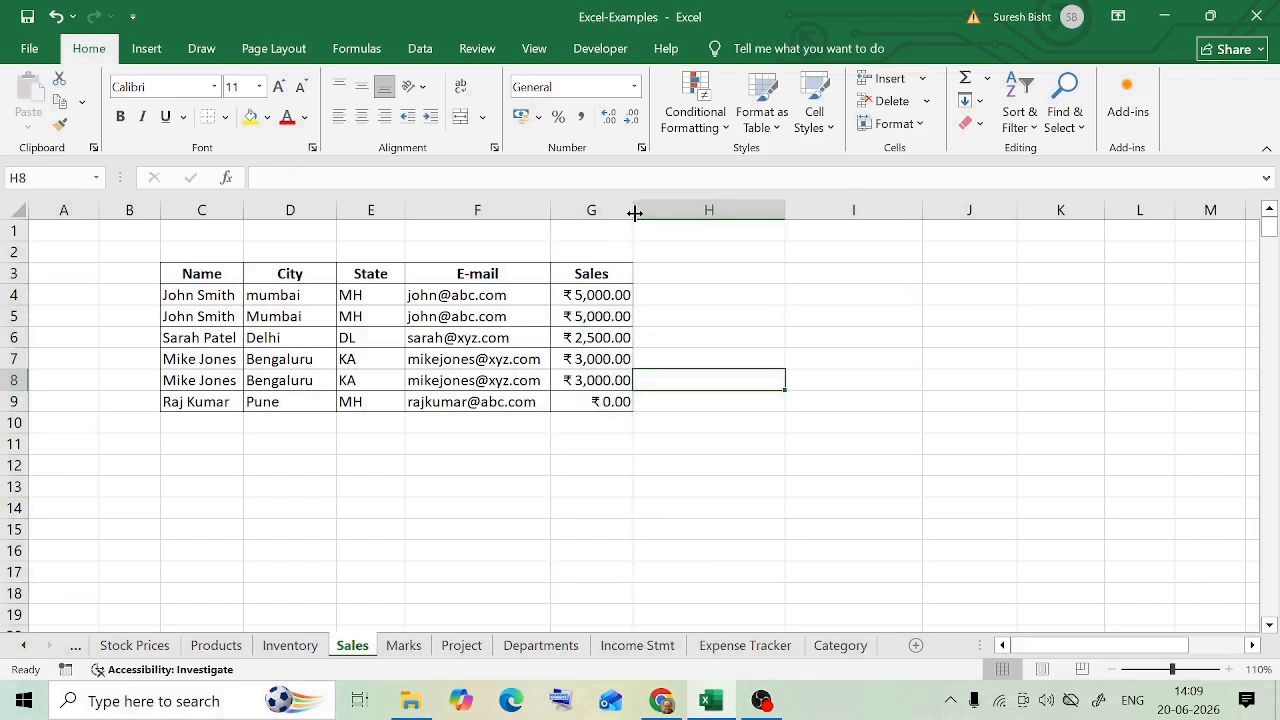
click(606, 275)
key(ctrl+Left)
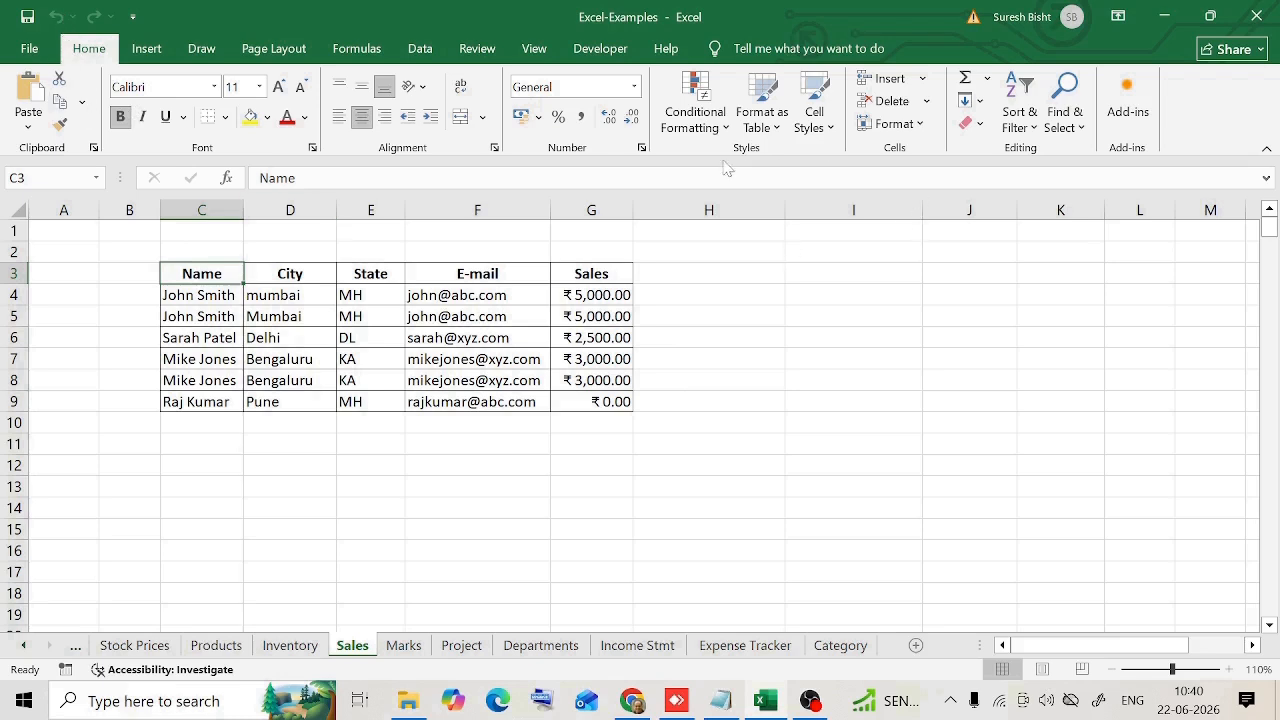
Step: Highlight duplicate values in C4:G9 with Light Red Fill with Dark Red Text using conditional formatting
click(709, 572)
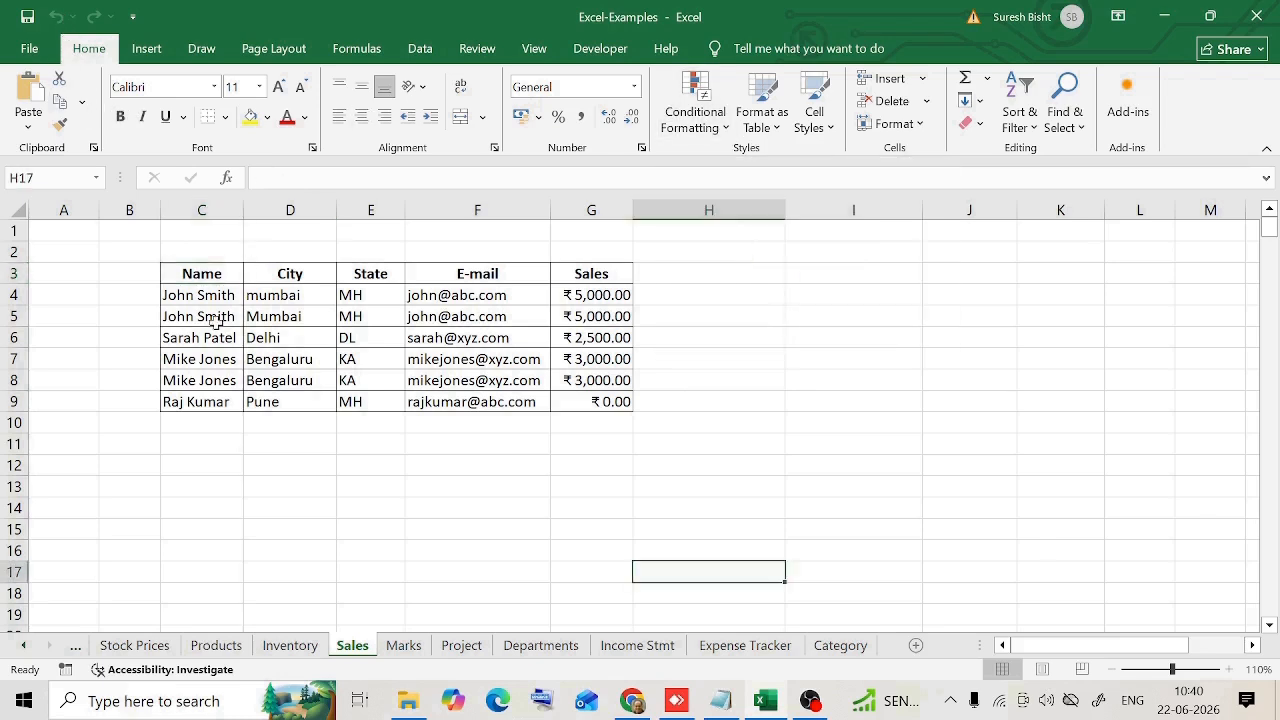
drag(177, 291, 607, 404)
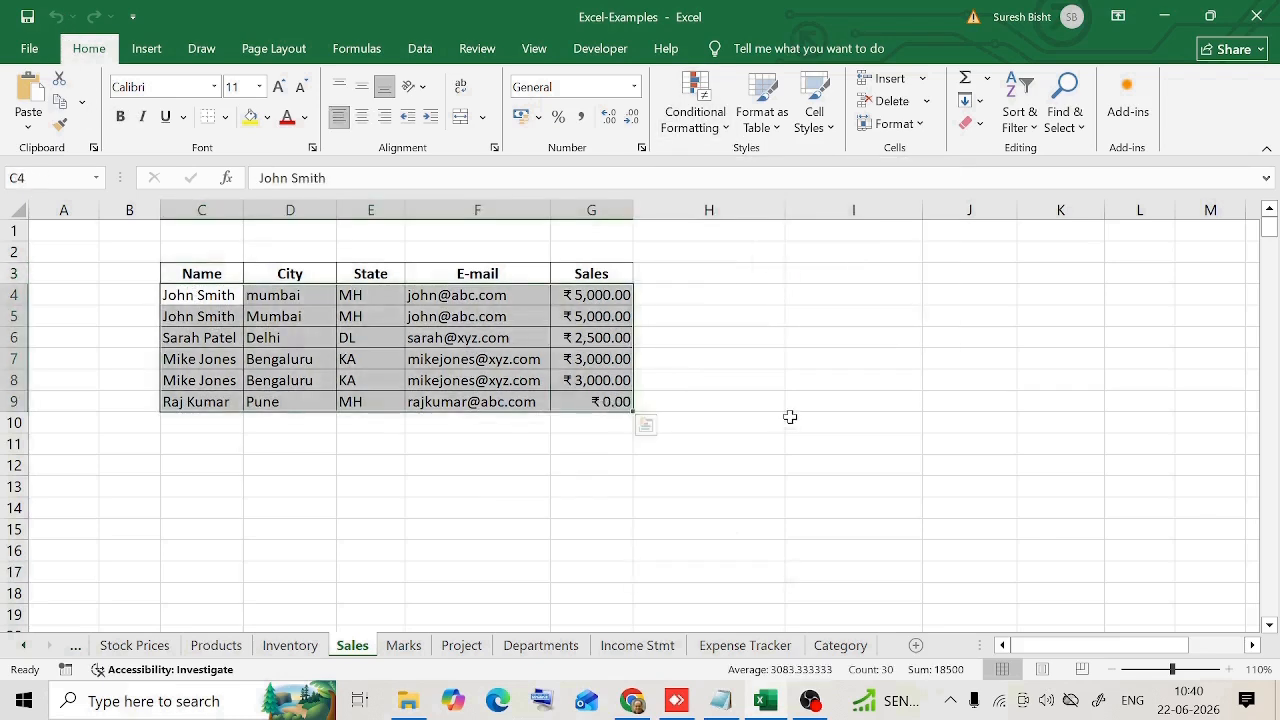
click(727, 128)
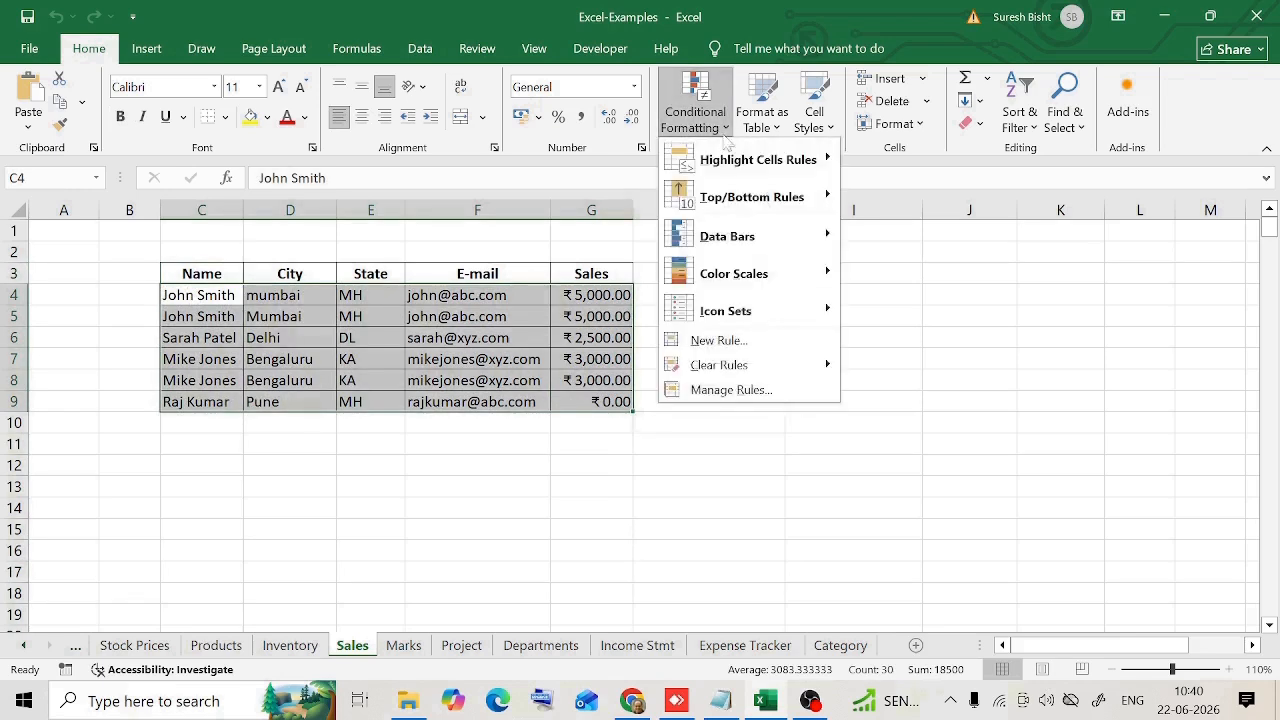
mouse_move(765, 162)
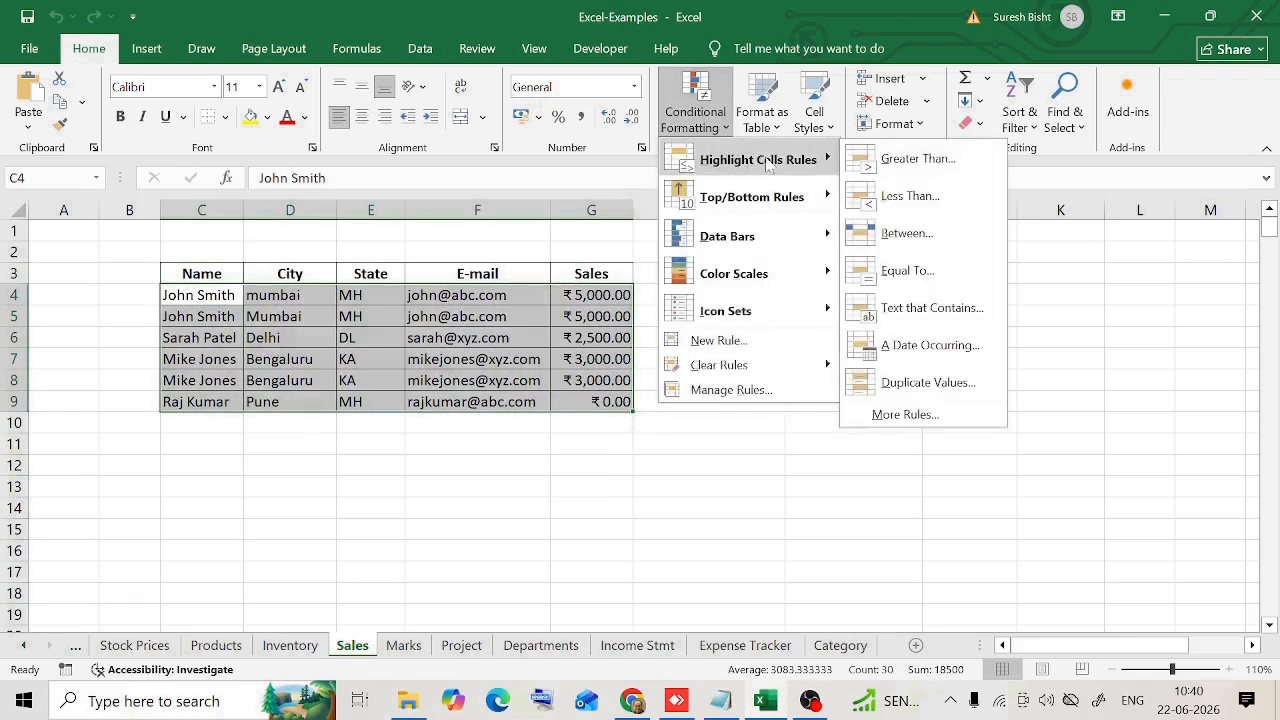
click(928, 383)
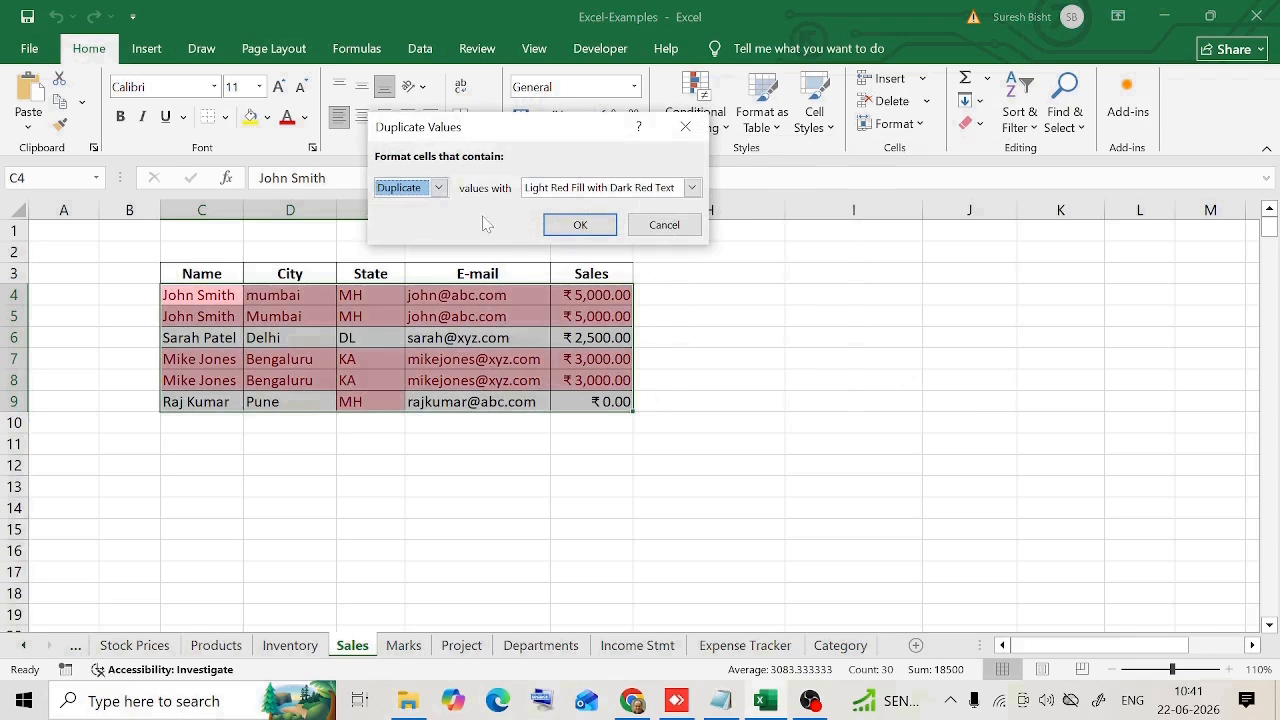
drag(560, 127, 382, 444)
click(406, 535)
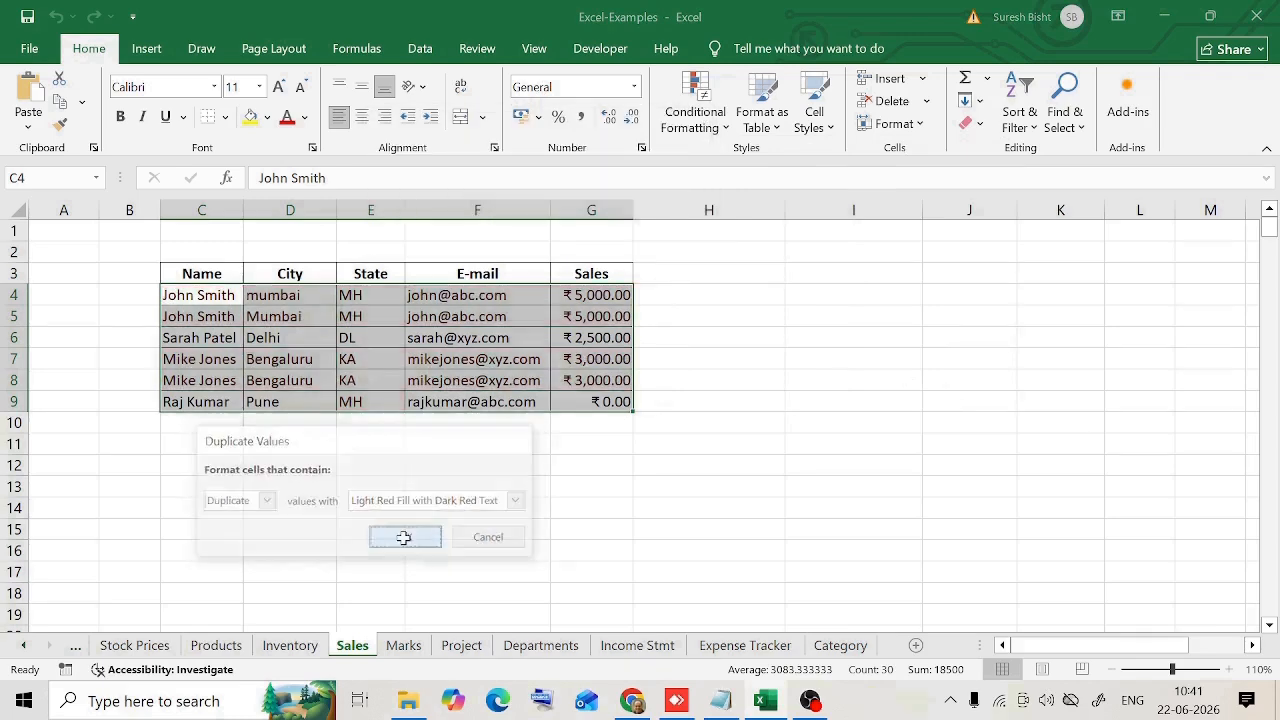
click(591, 443)
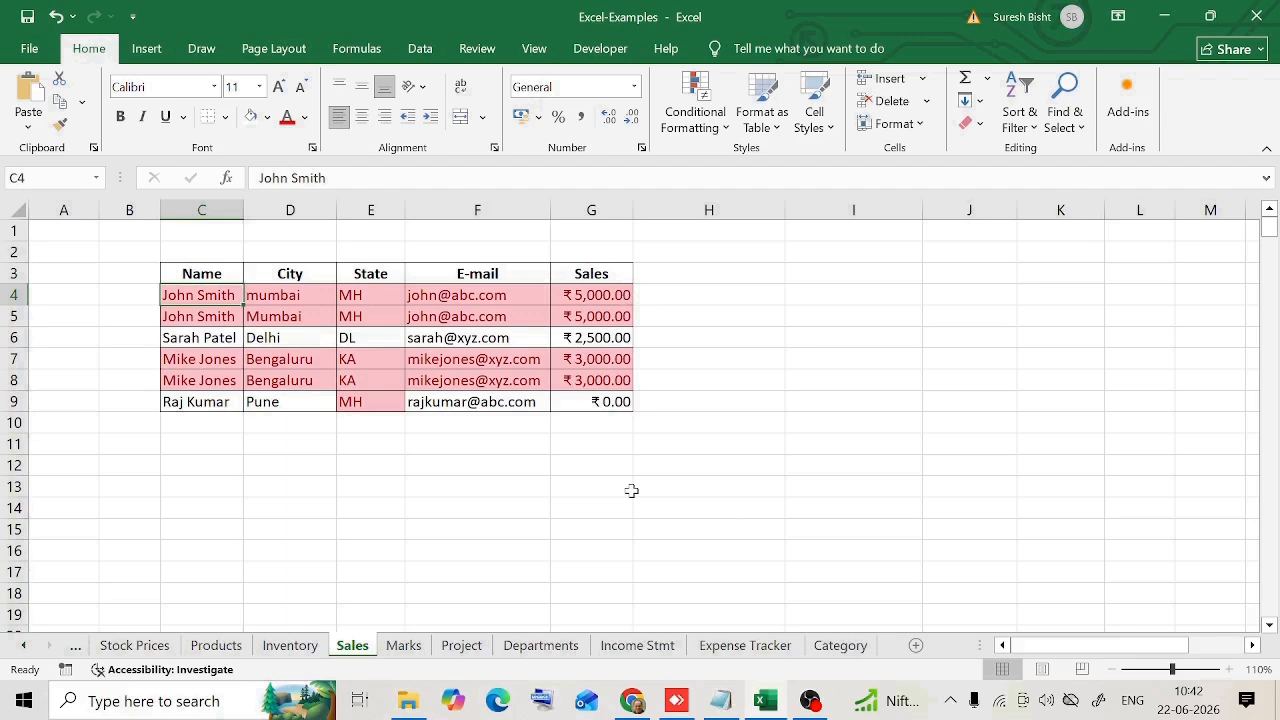
Step: Clear the conditional formatting rules from the entire sheet
click(695, 110)
mouse_move(774, 362)
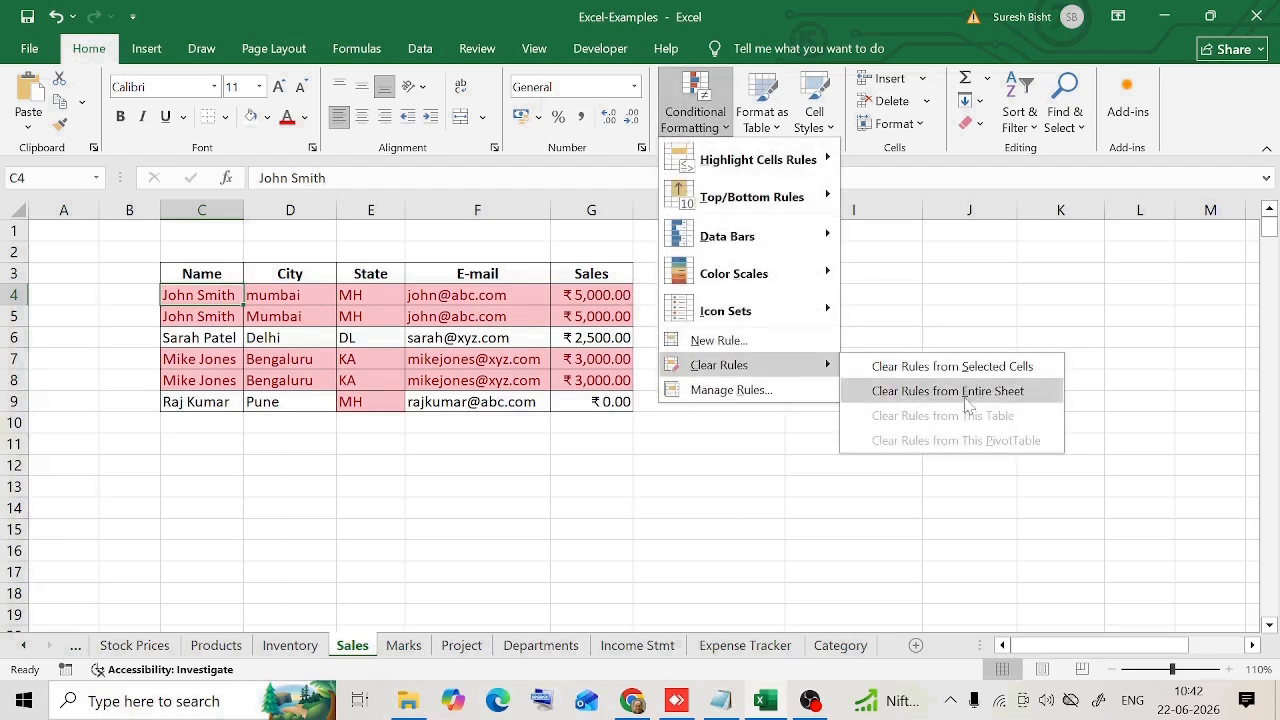
click(966, 395)
click(708, 486)
Step: Copy the data rows C4:G9 and paste them below the table starting at C11
click(420, 48)
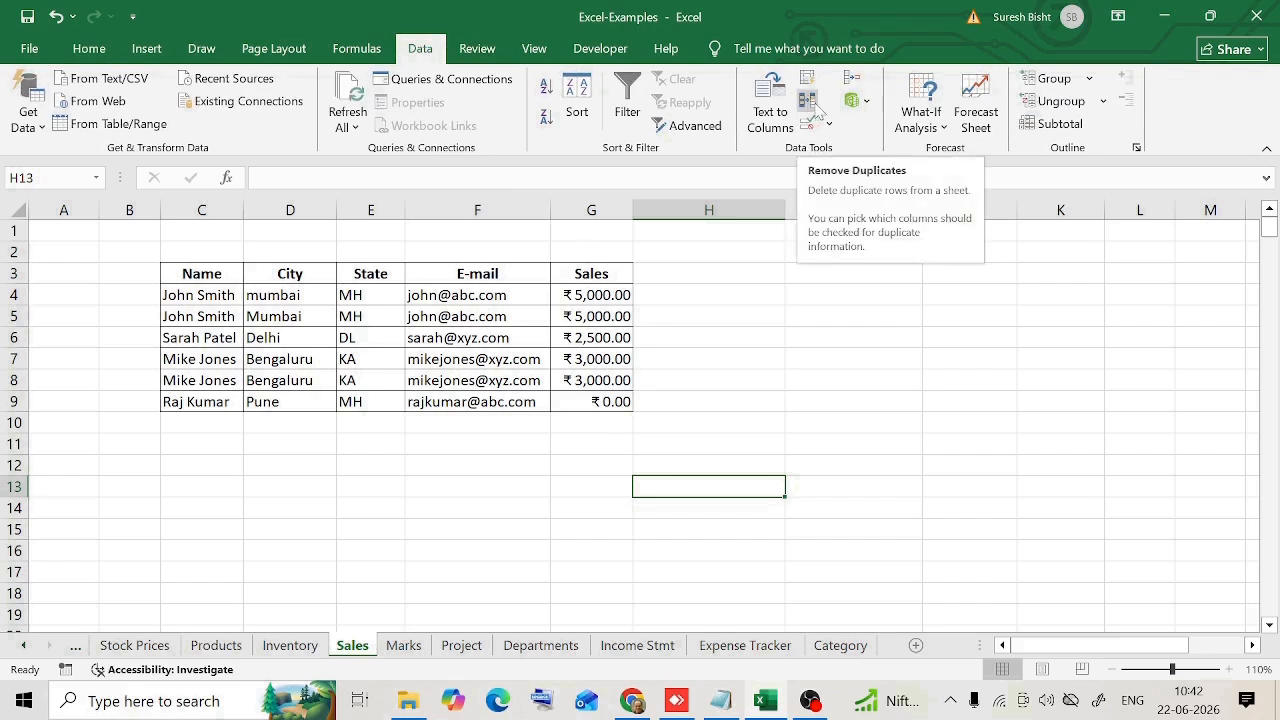
drag(200, 295, 600, 402)
key(ctrl+c)
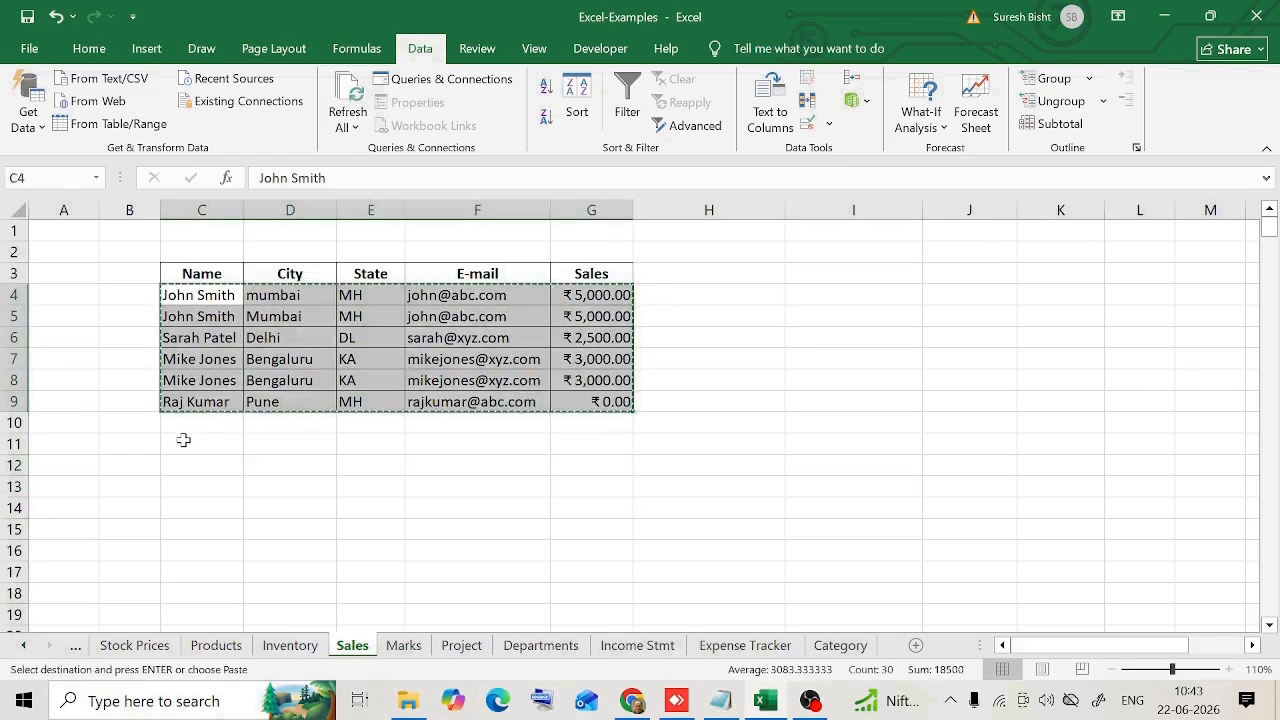
click(183, 440)
key(ctrl+v)
Step: Remove duplicate rows from C4:G9, comparing the Name, City, State, E-mail and Sales columns
drag(200, 295, 580, 404)
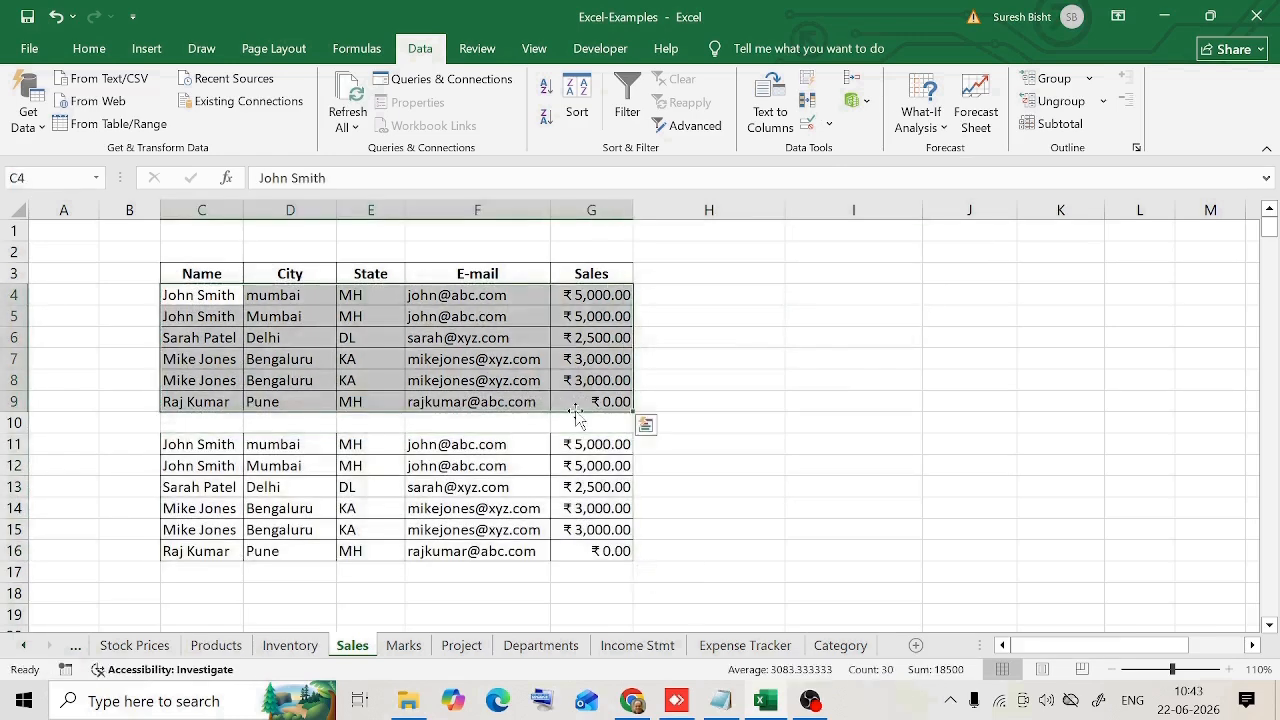
click(807, 104)
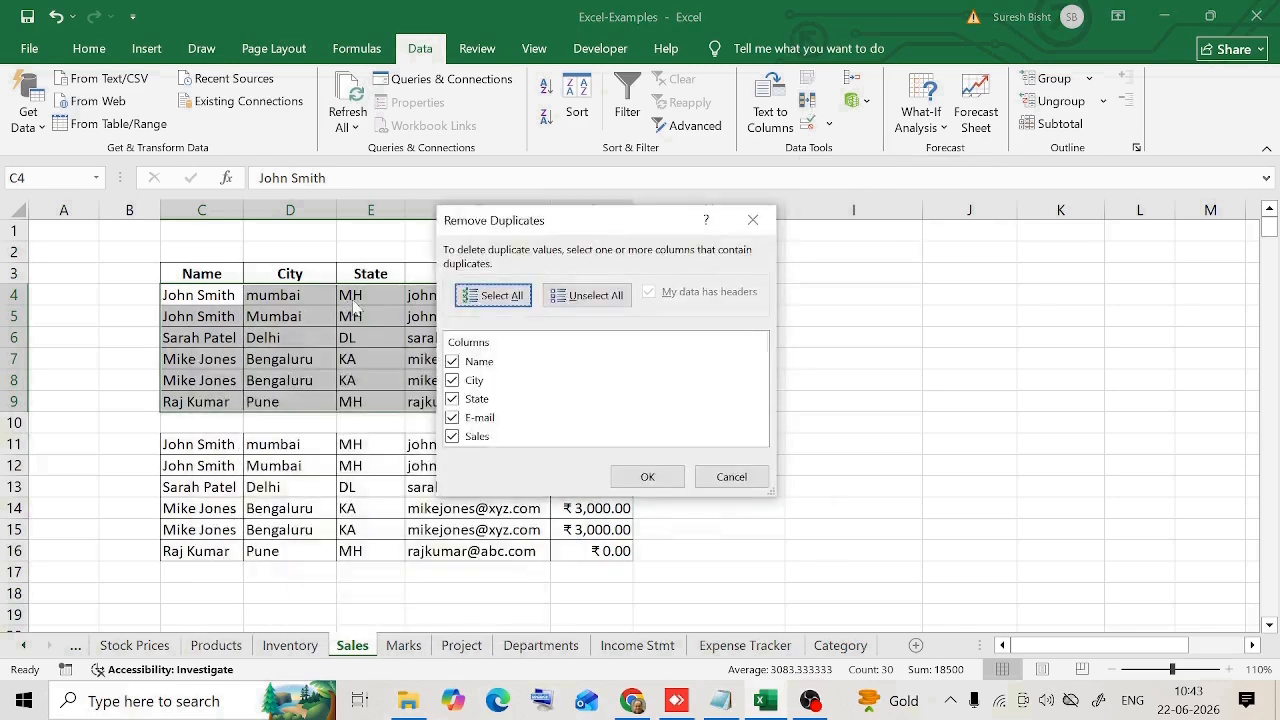
drag(530, 220, 734, 169)
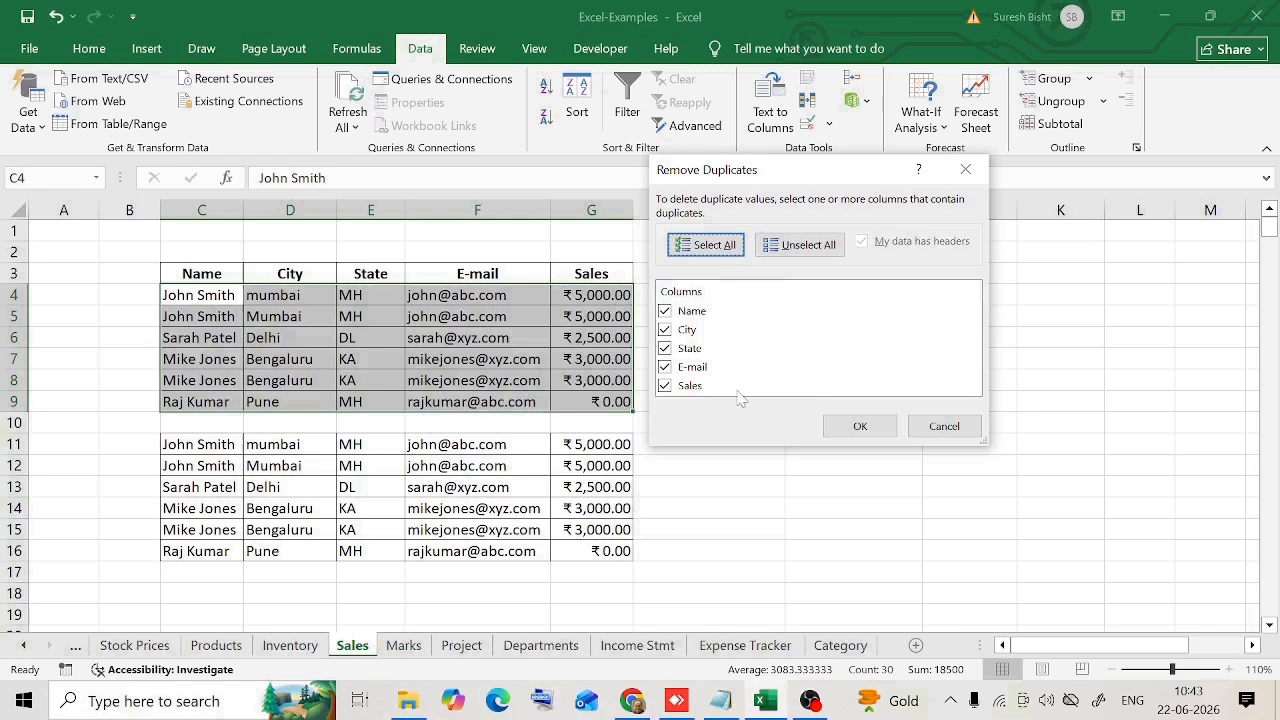
click(860, 426)
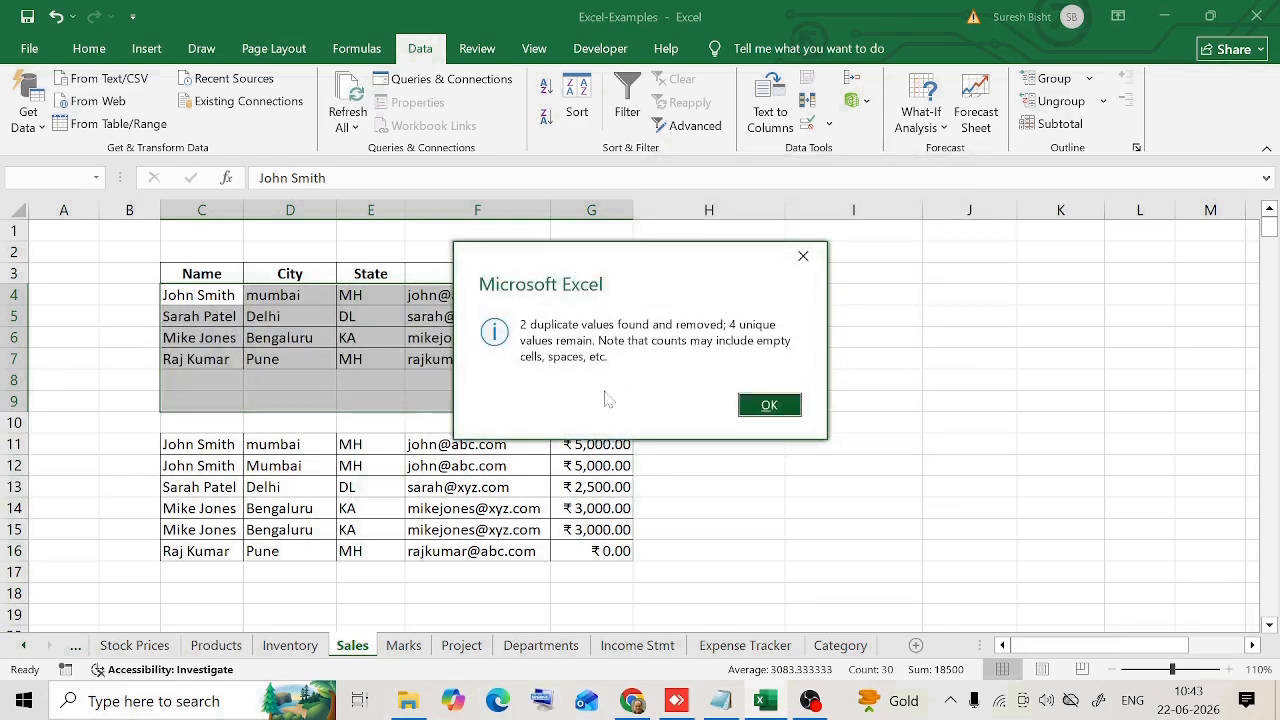
click(769, 405)
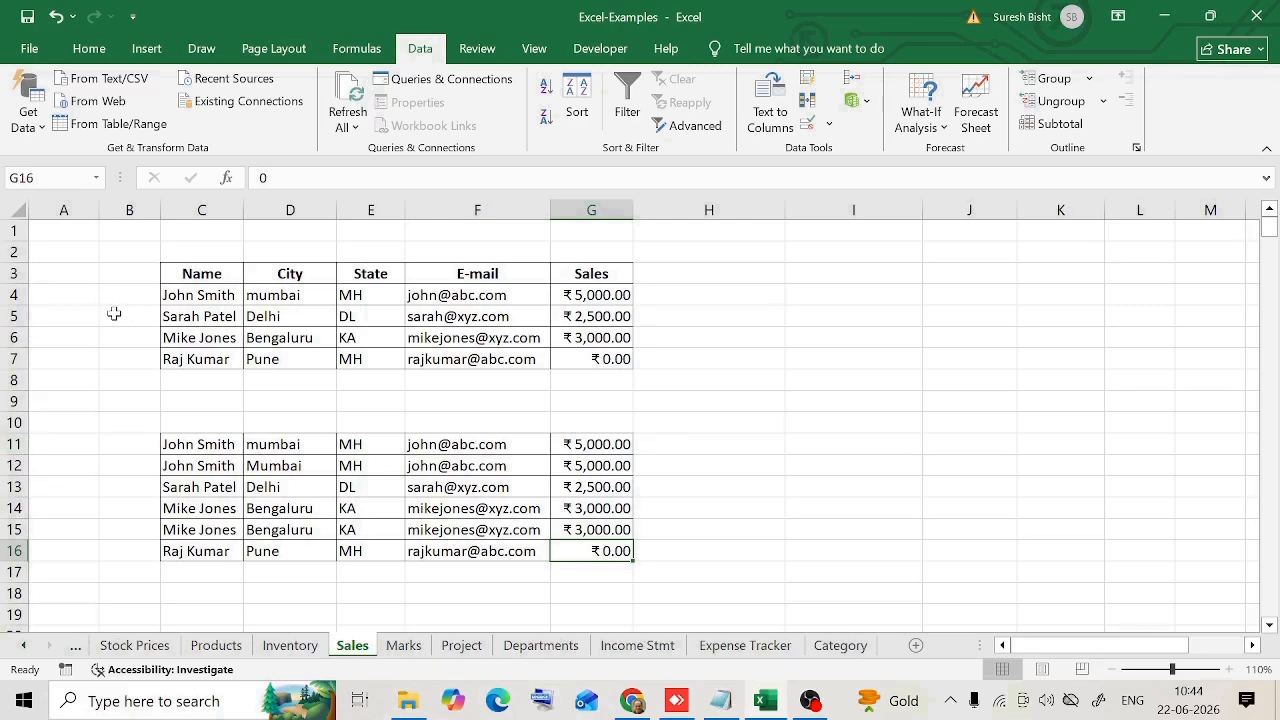
Step: Delete rows 4 to 10, leaving the copied data rows under the headers
drag(14, 295, 14, 422)
right_click(20, 423)
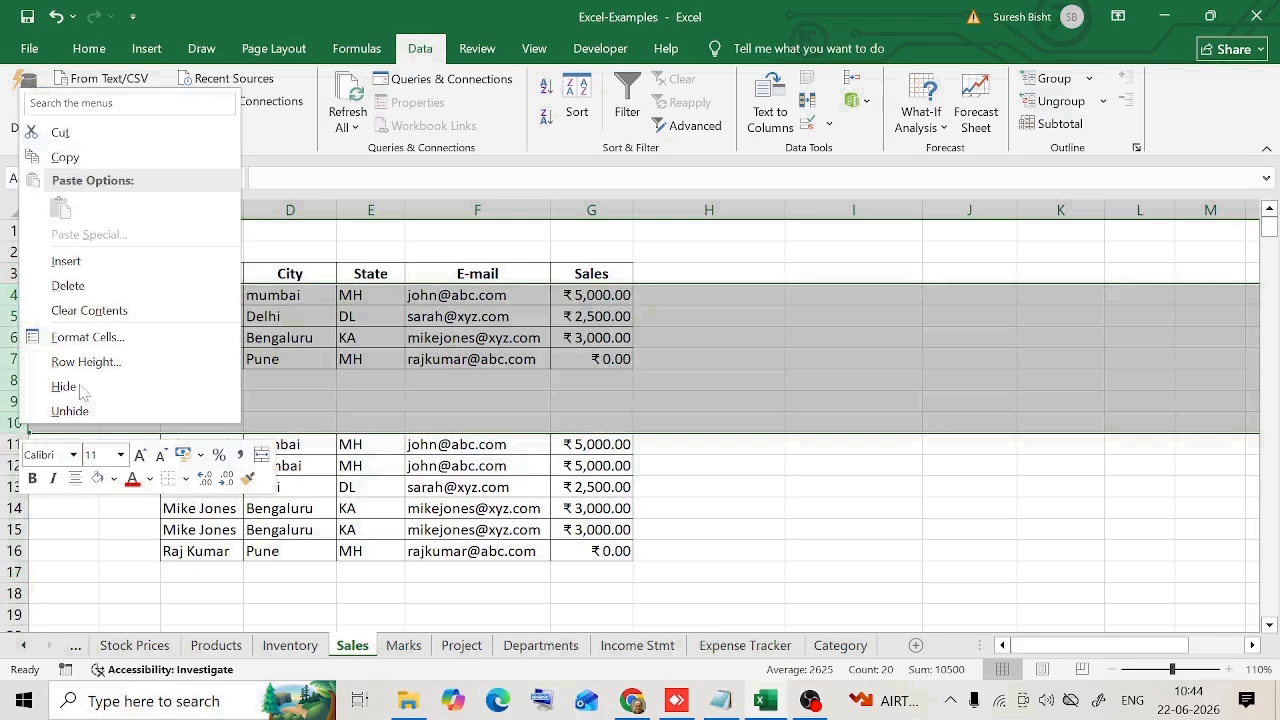
click(68, 286)
click(597, 443)
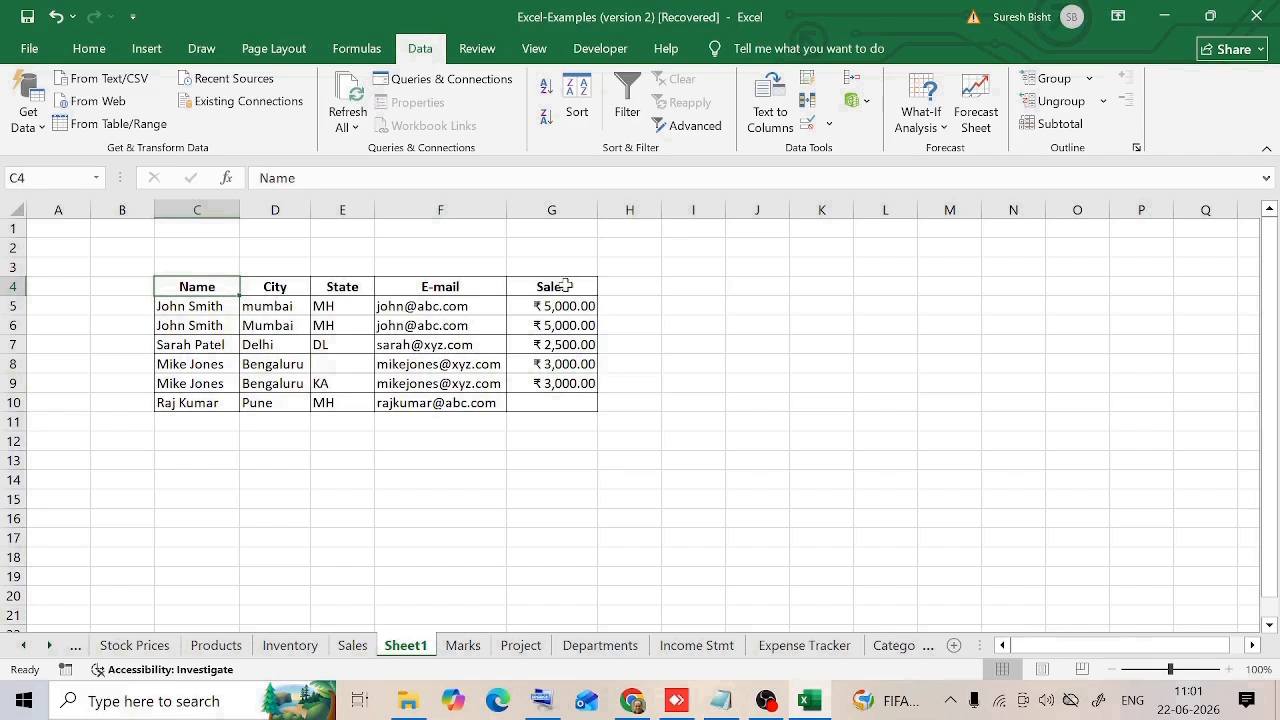
Step: Create a conditional formatting rule for C5:G10 that formats only cells containing blanks
click(342, 366)
click(224, 309)
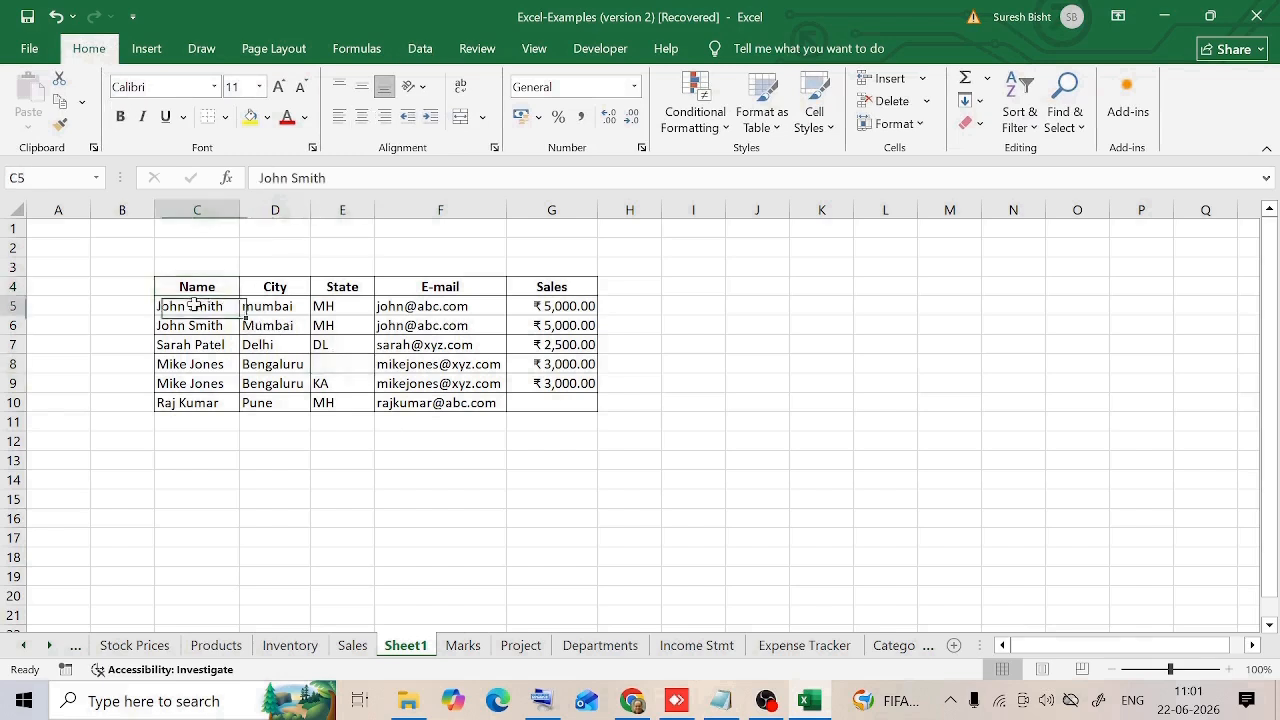
click(543, 405)
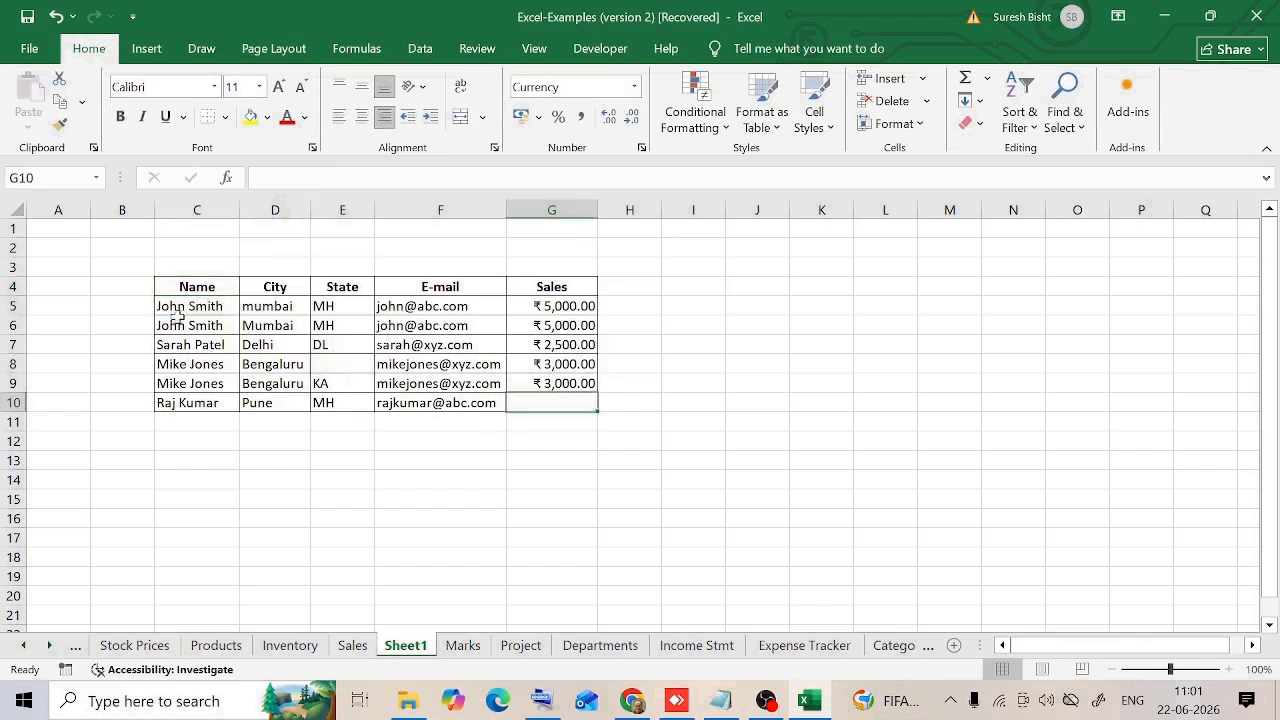
drag(172, 310, 514, 402)
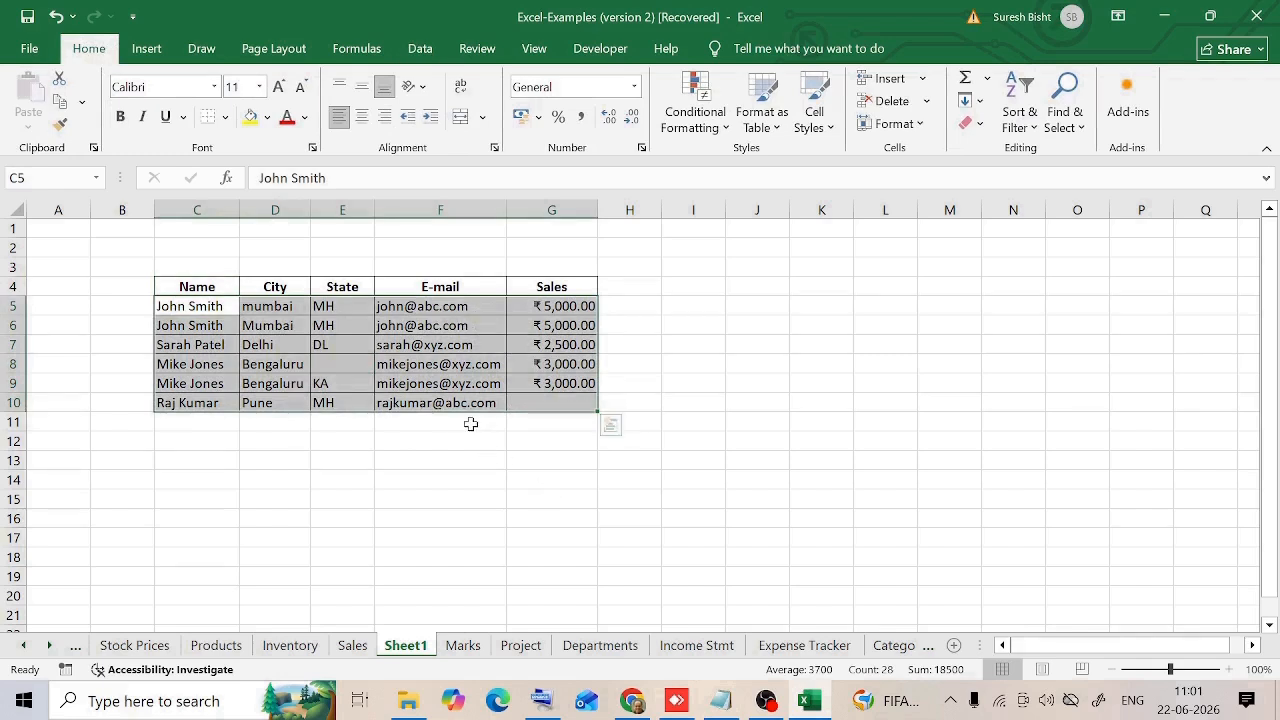
click(728, 130)
mouse_move(750, 160)
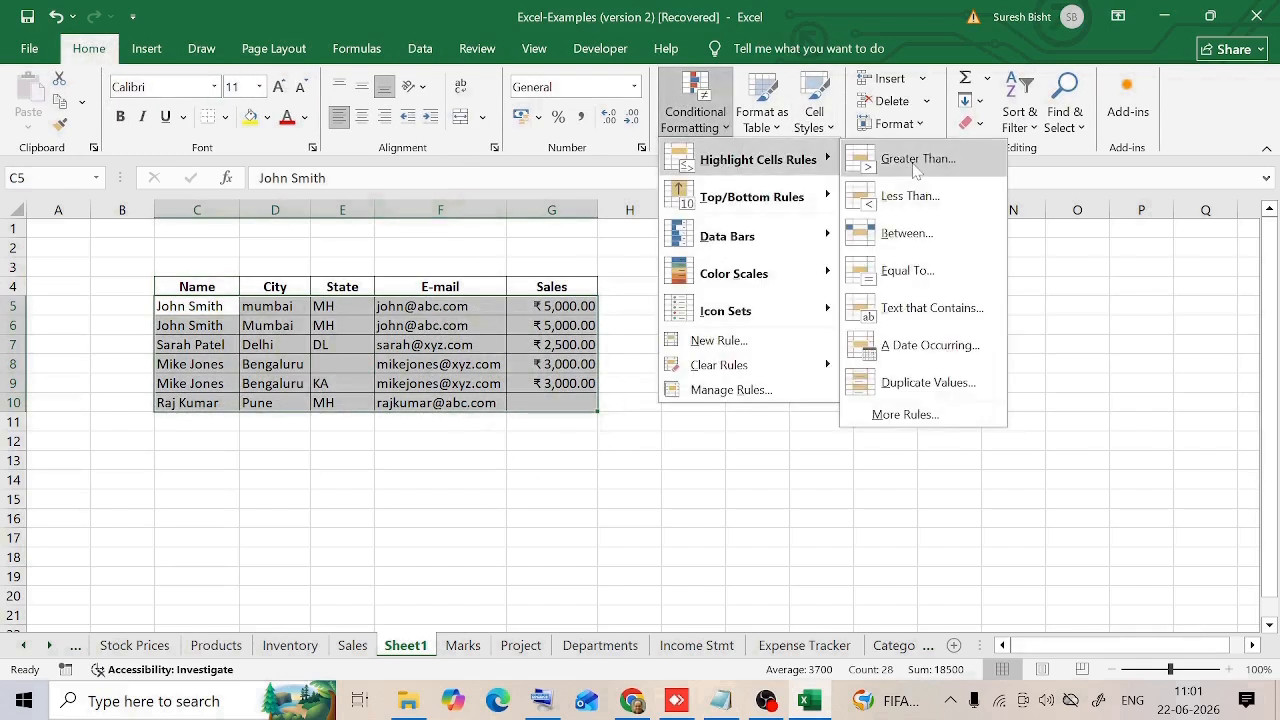
click(905, 416)
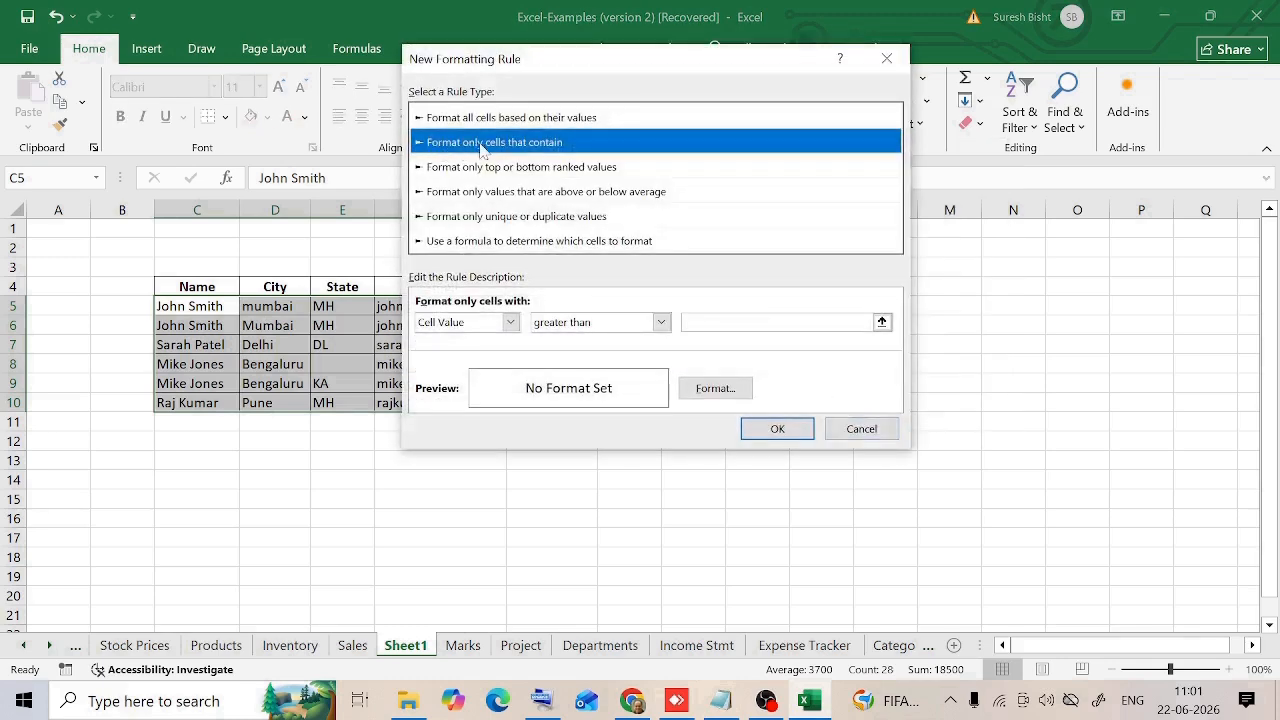
click(499, 326)
click(460, 383)
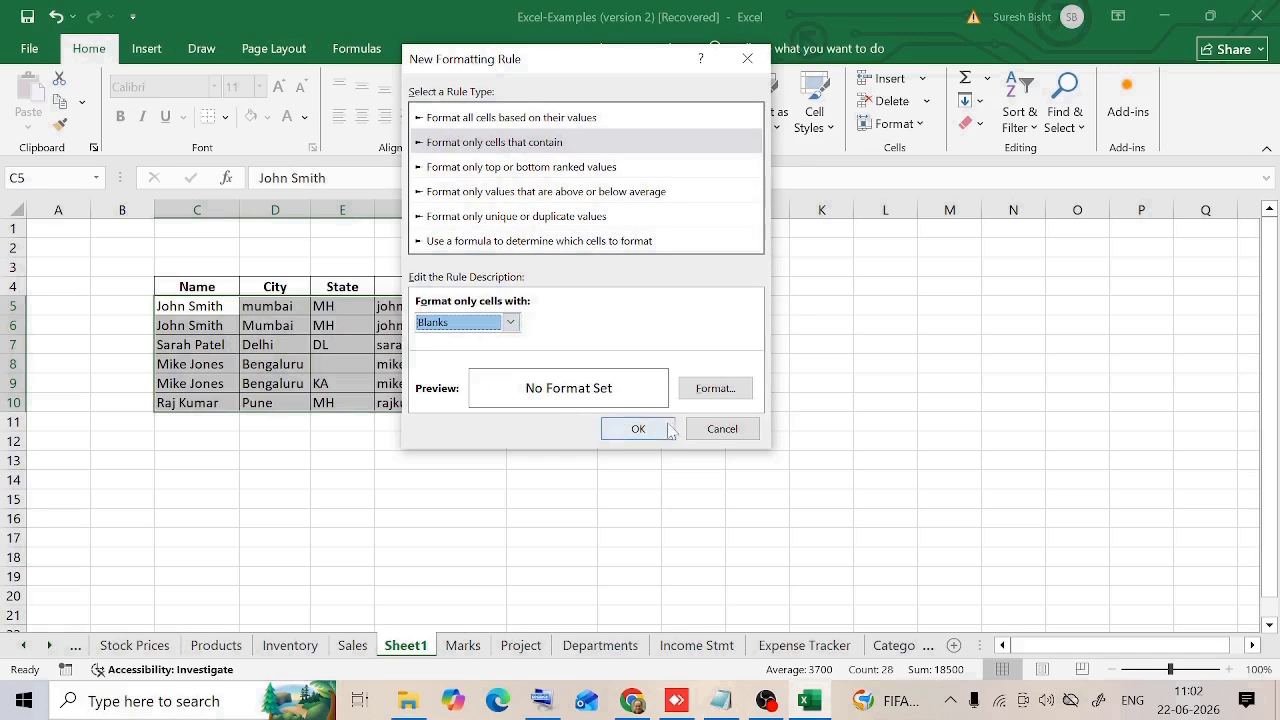
Step: Give the blank-cell rule a red background fill and apply it to the data
click(716, 389)
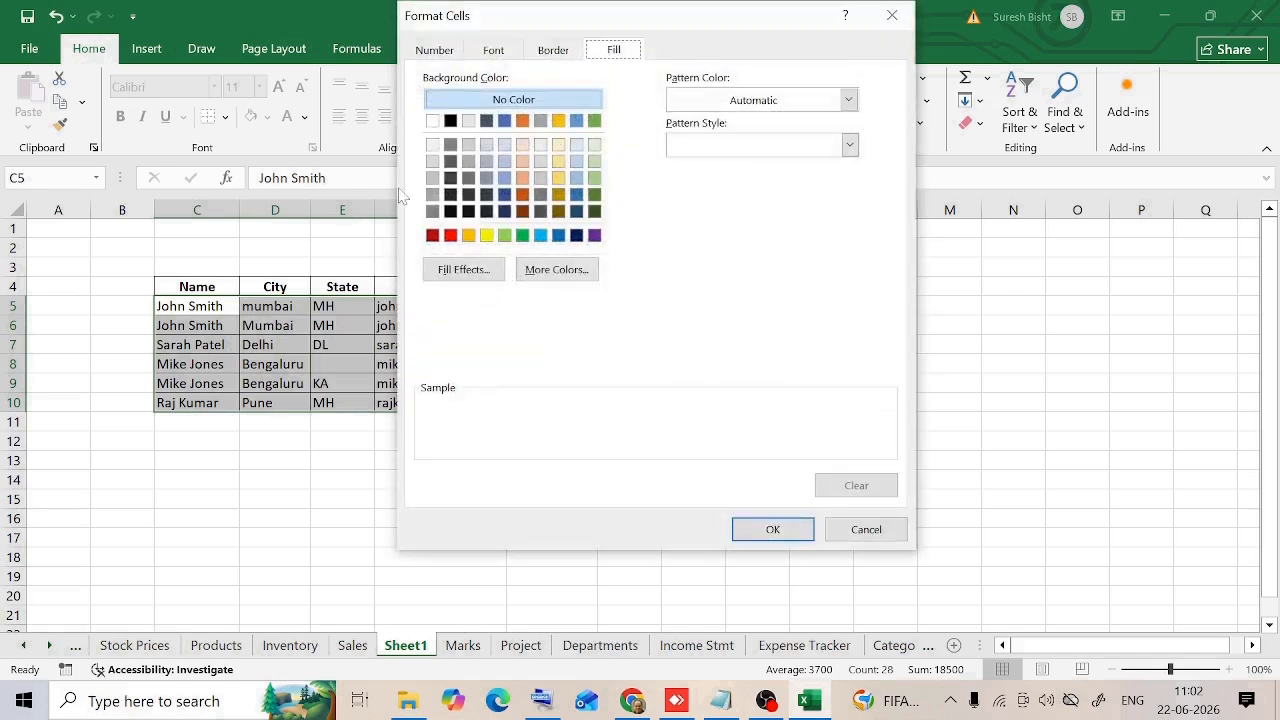
click(451, 236)
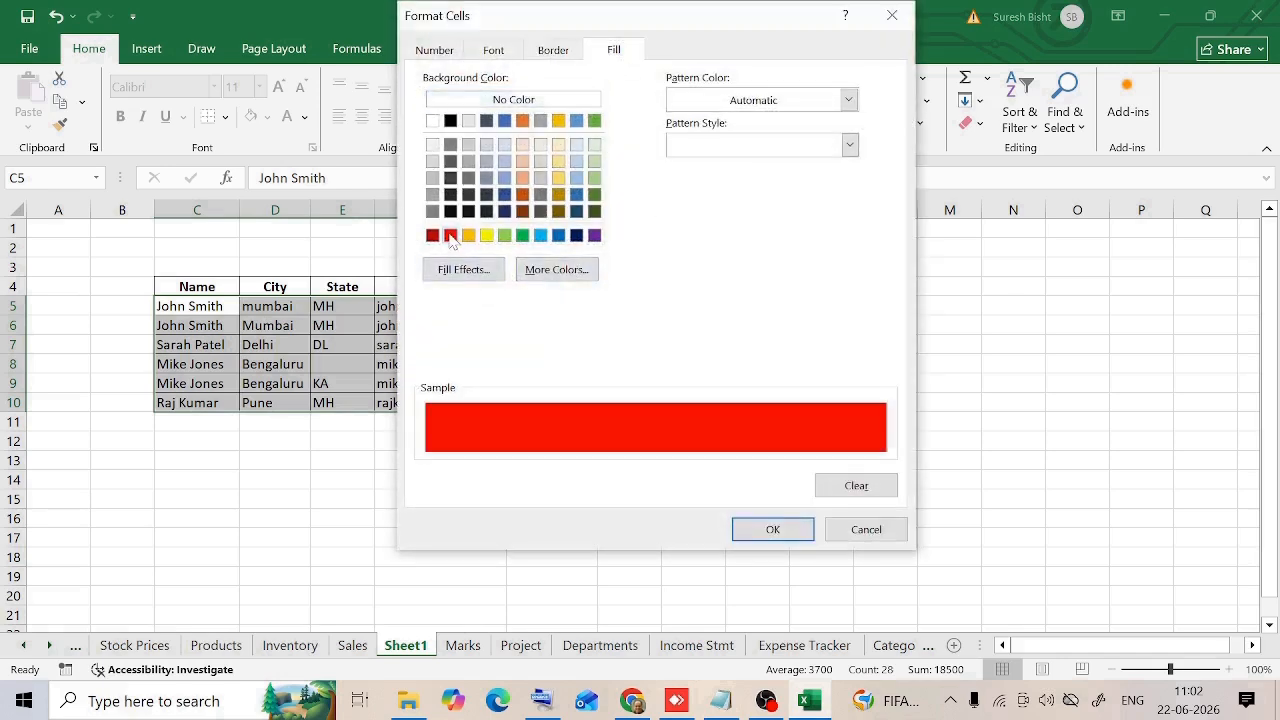
click(775, 533)
click(638, 428)
click(560, 518)
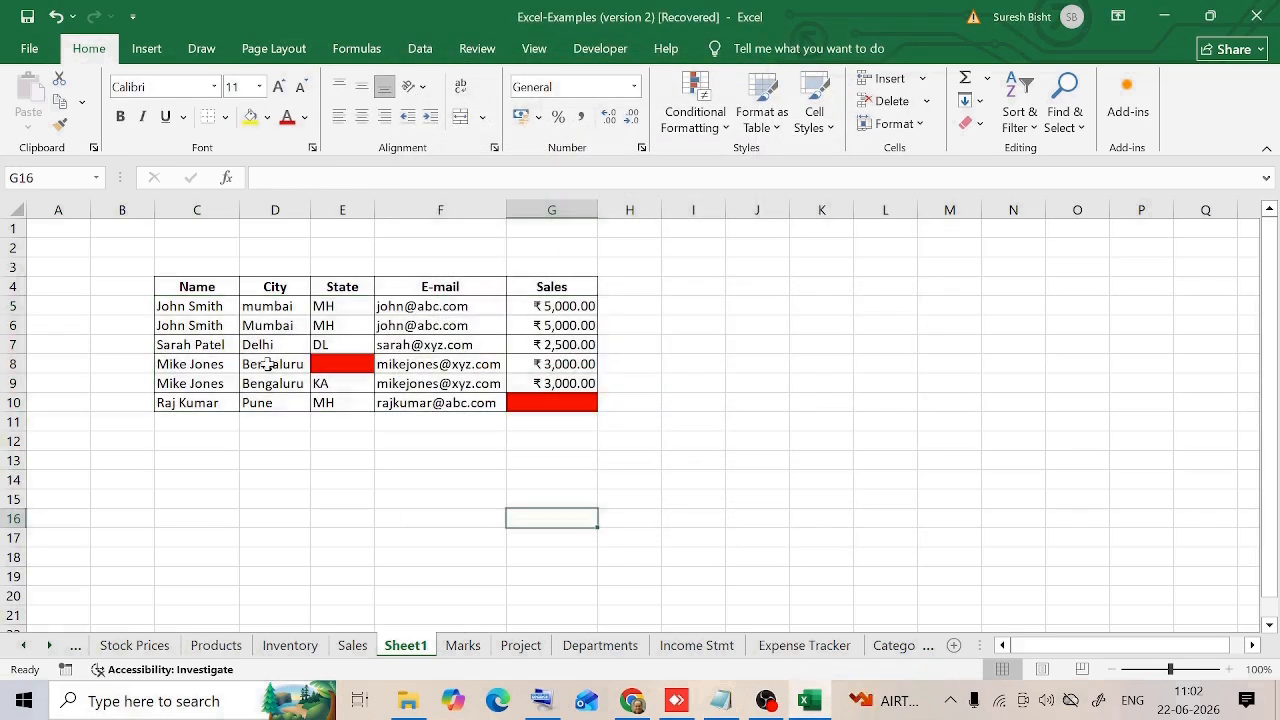
Step: Fill the missing state in E8 with KA and the missing sales value in G10 with 0
click(341, 366)
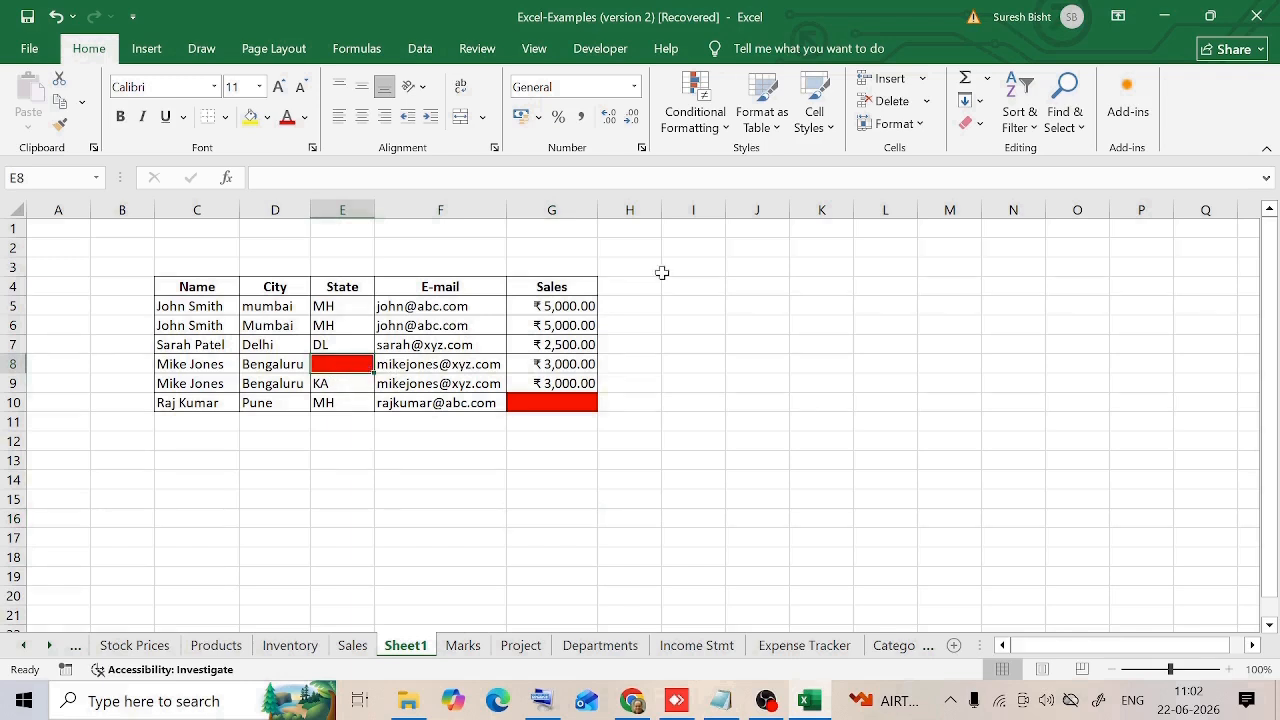
key(ctrl+c)
text(KA)
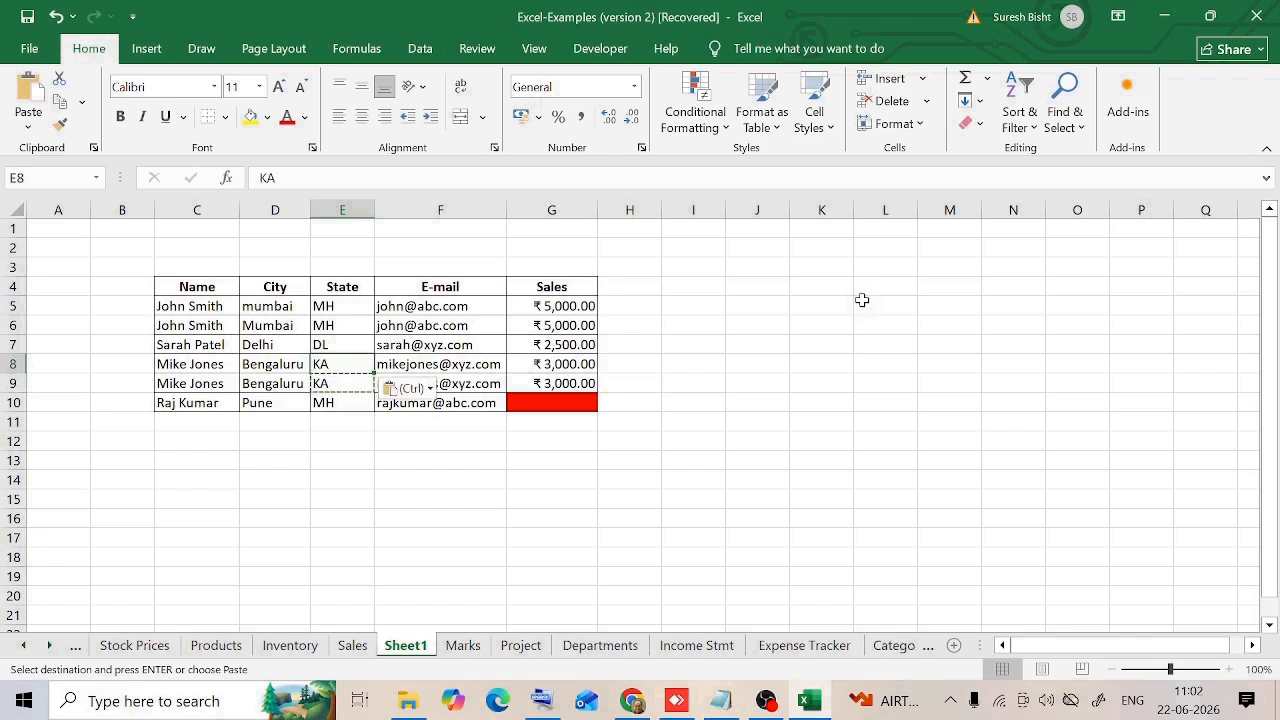
click(564, 401)
text(0)
key(Return)
click(197, 306)
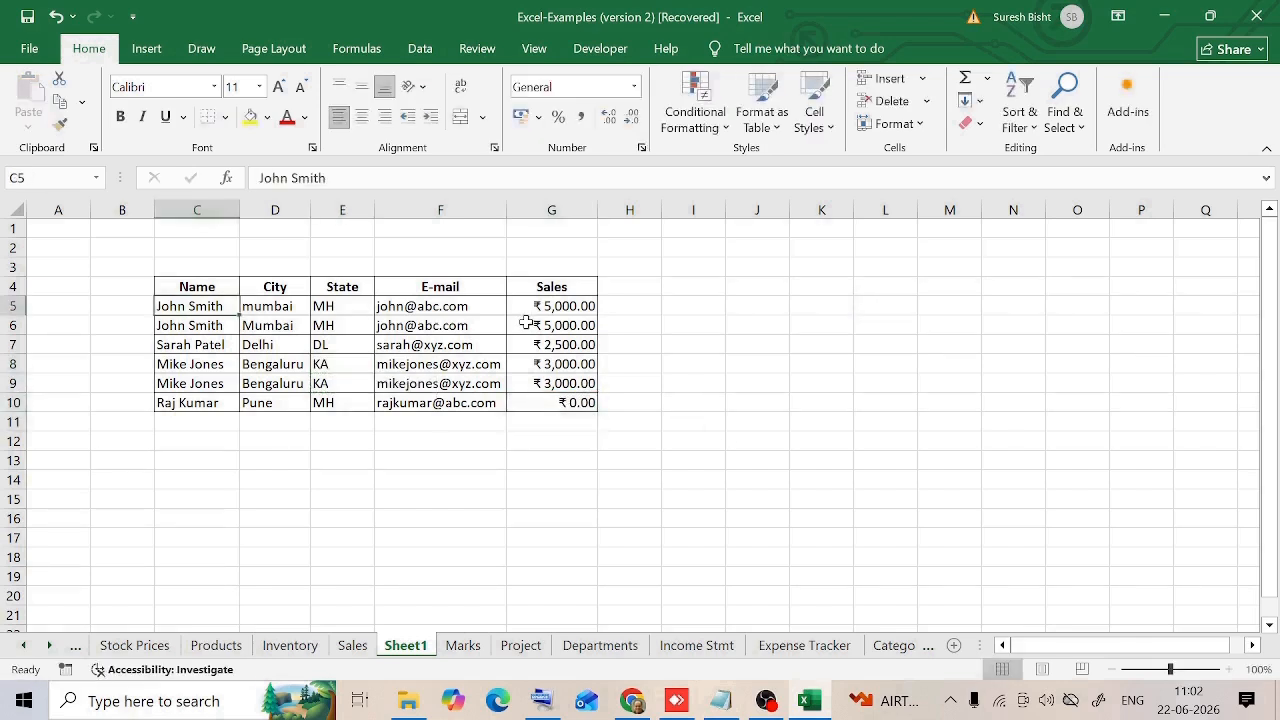
click(590, 398)
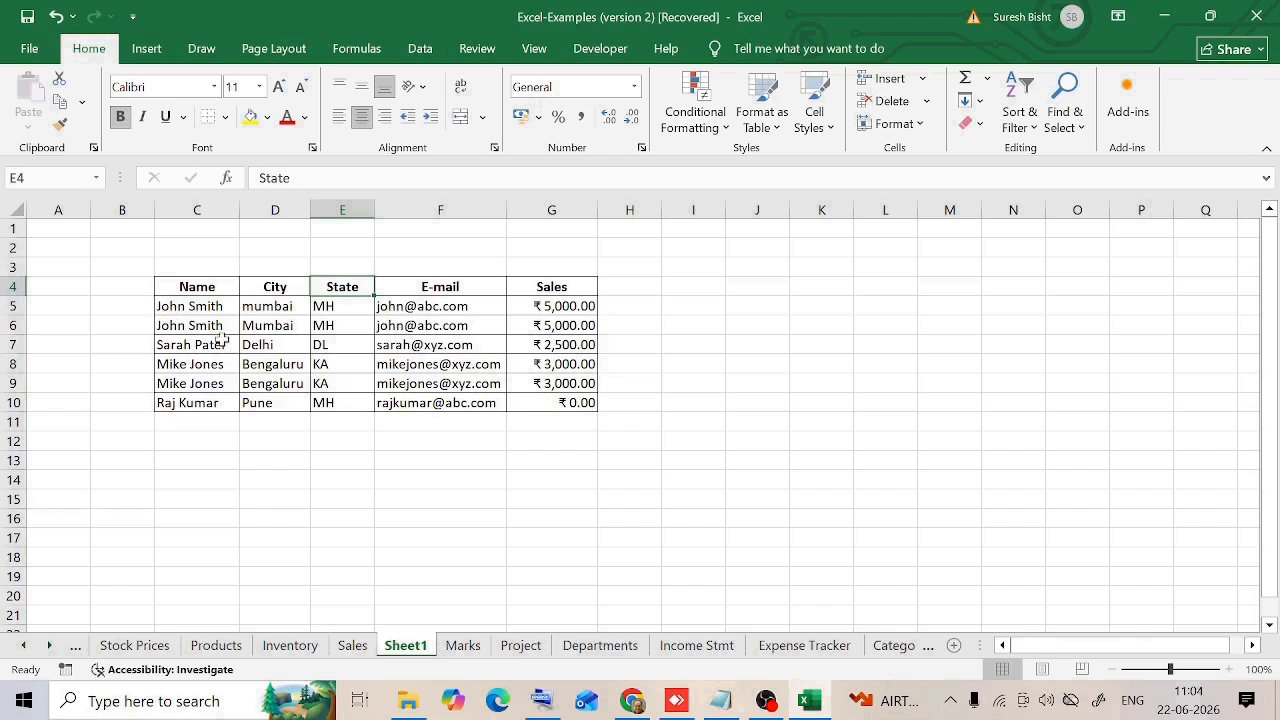
Step: Convert the data range C4:G10 into a table with headers
drag(197, 287, 565, 402)
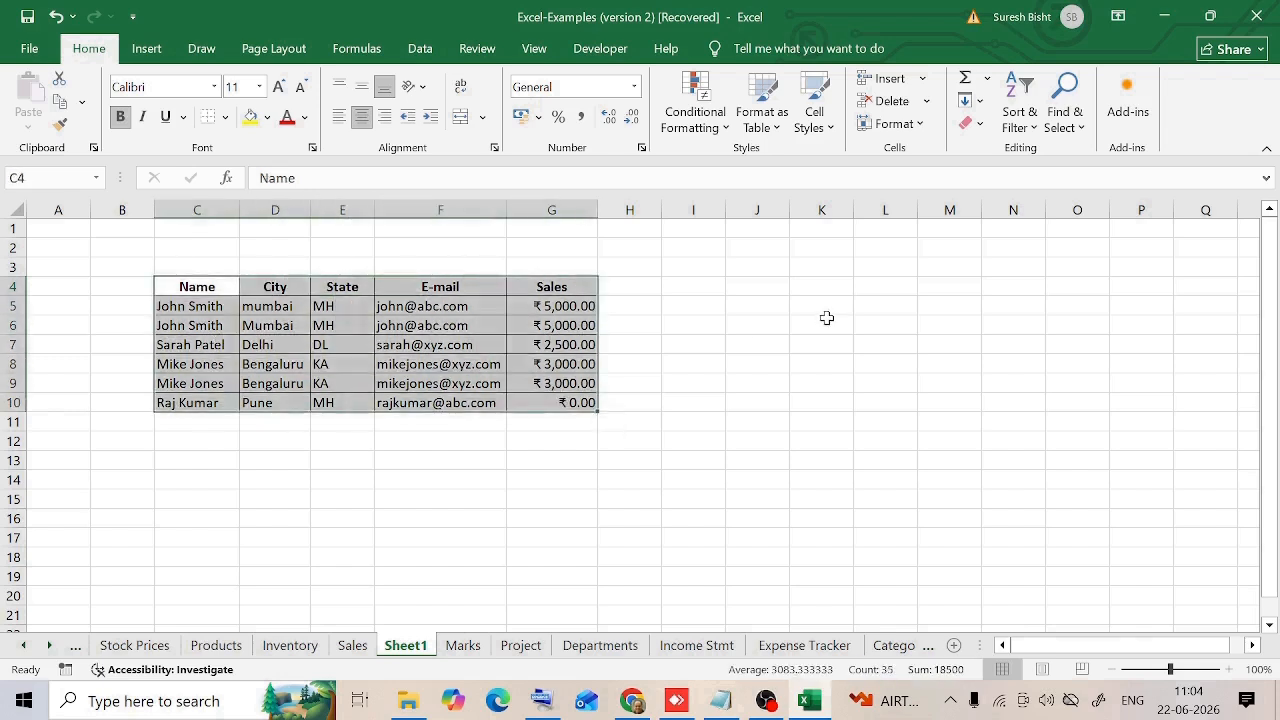
key(ctrl+t)
click(337, 528)
click(551, 498)
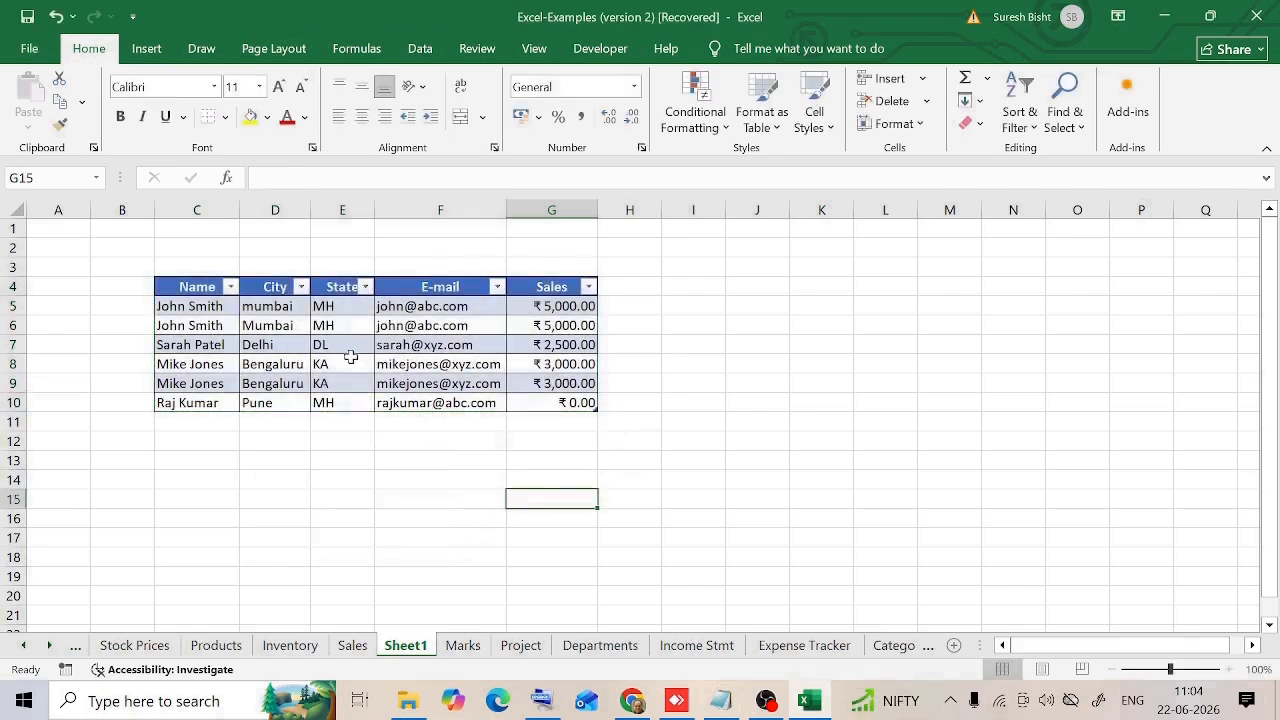
Step: Sort the table by Sales from smallest to largest, and again from largest to smallest
click(560, 310)
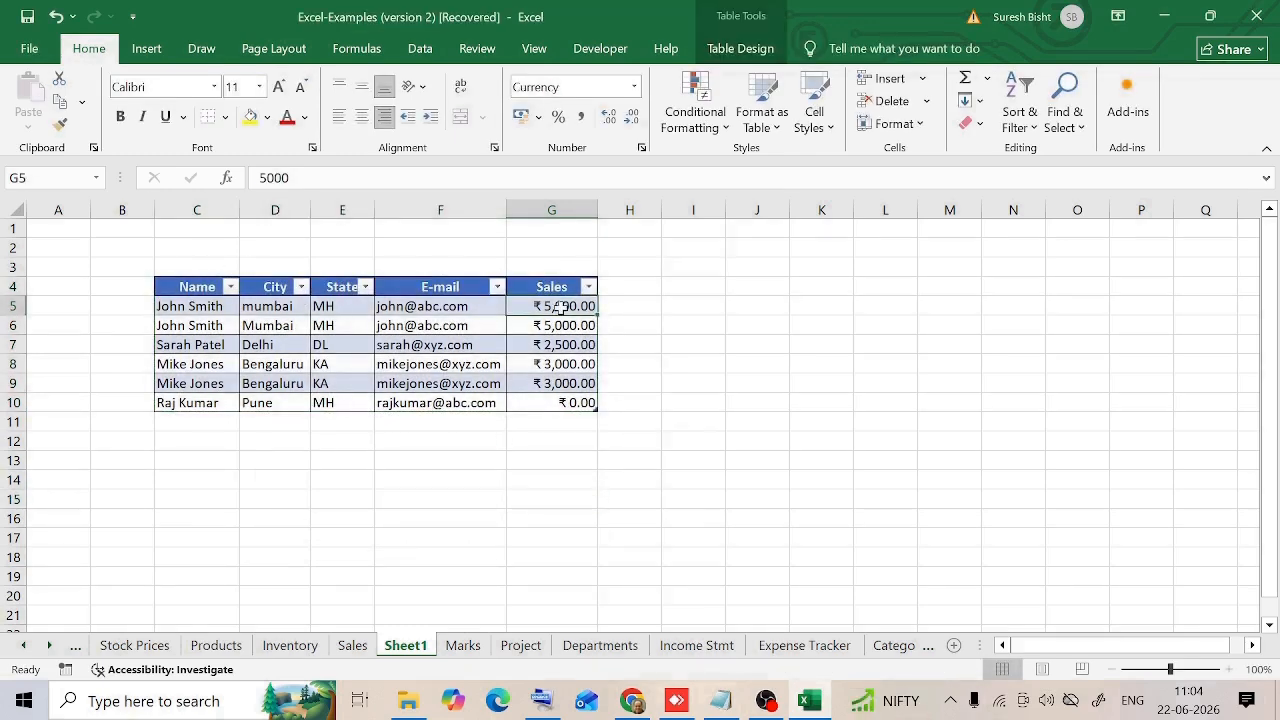
right_click(562, 310)
mouse_move(672, 468)
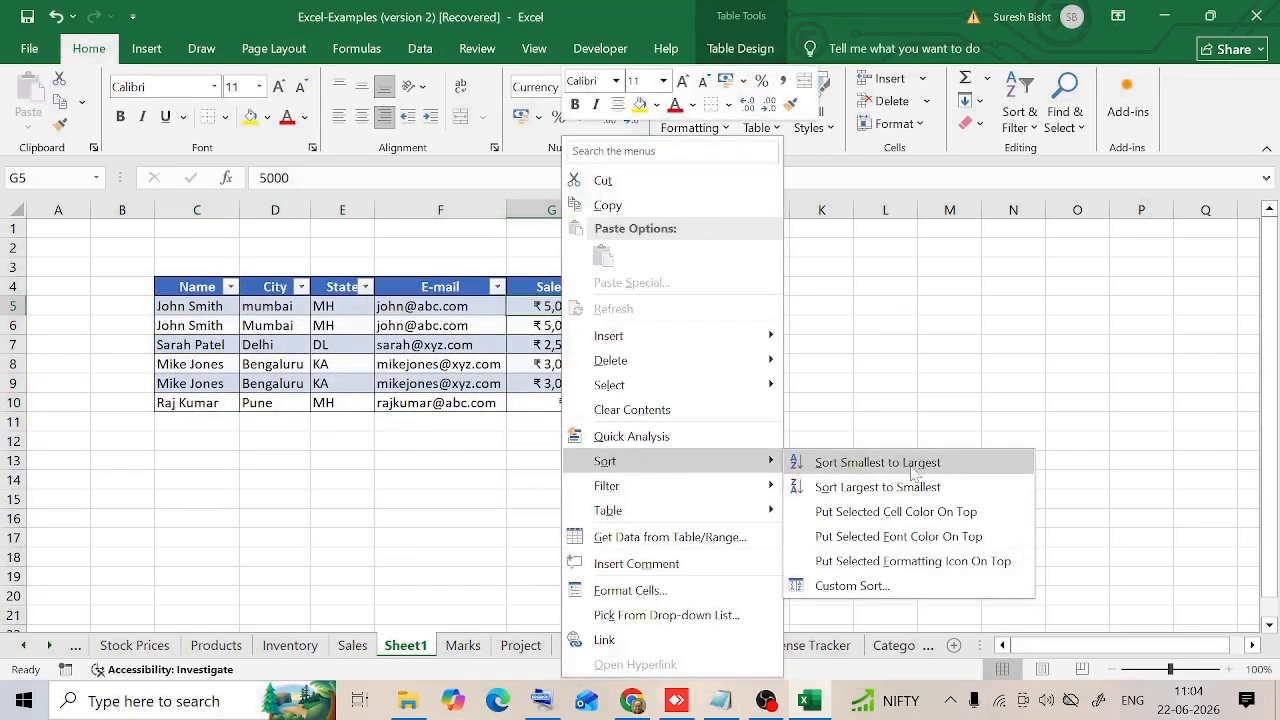
click(872, 461)
click(589, 287)
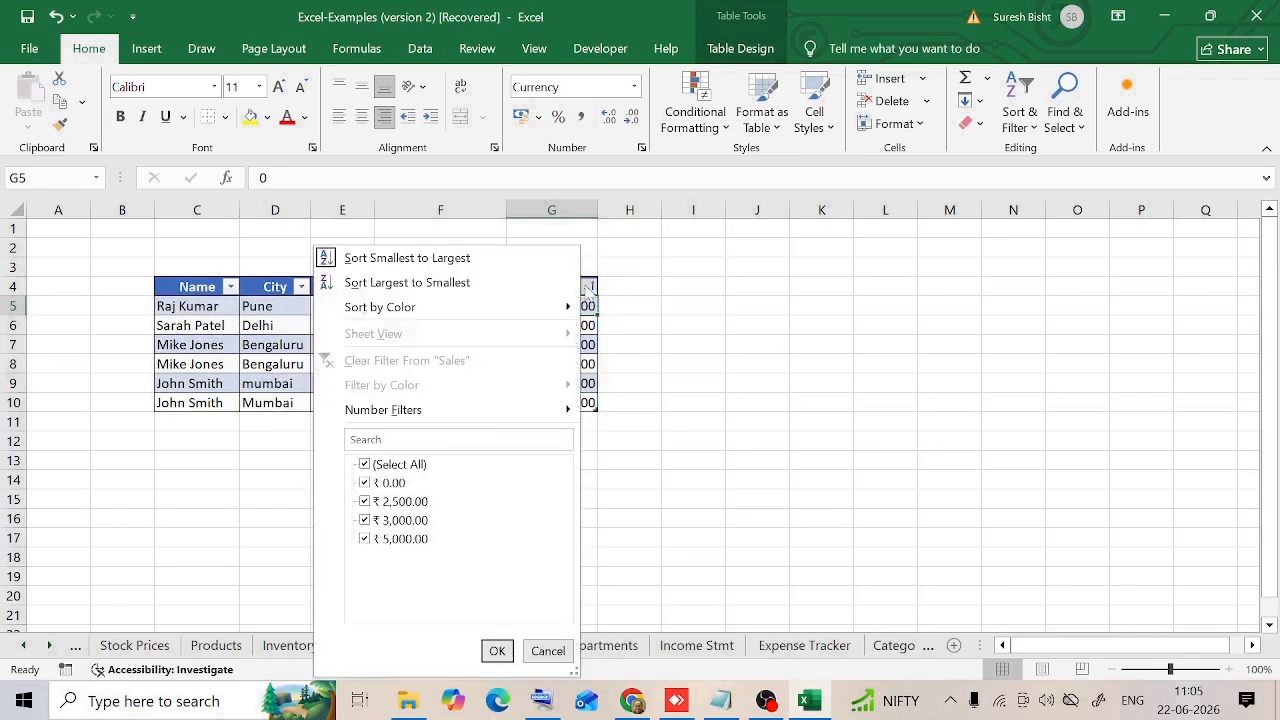
click(412, 284)
click(760, 343)
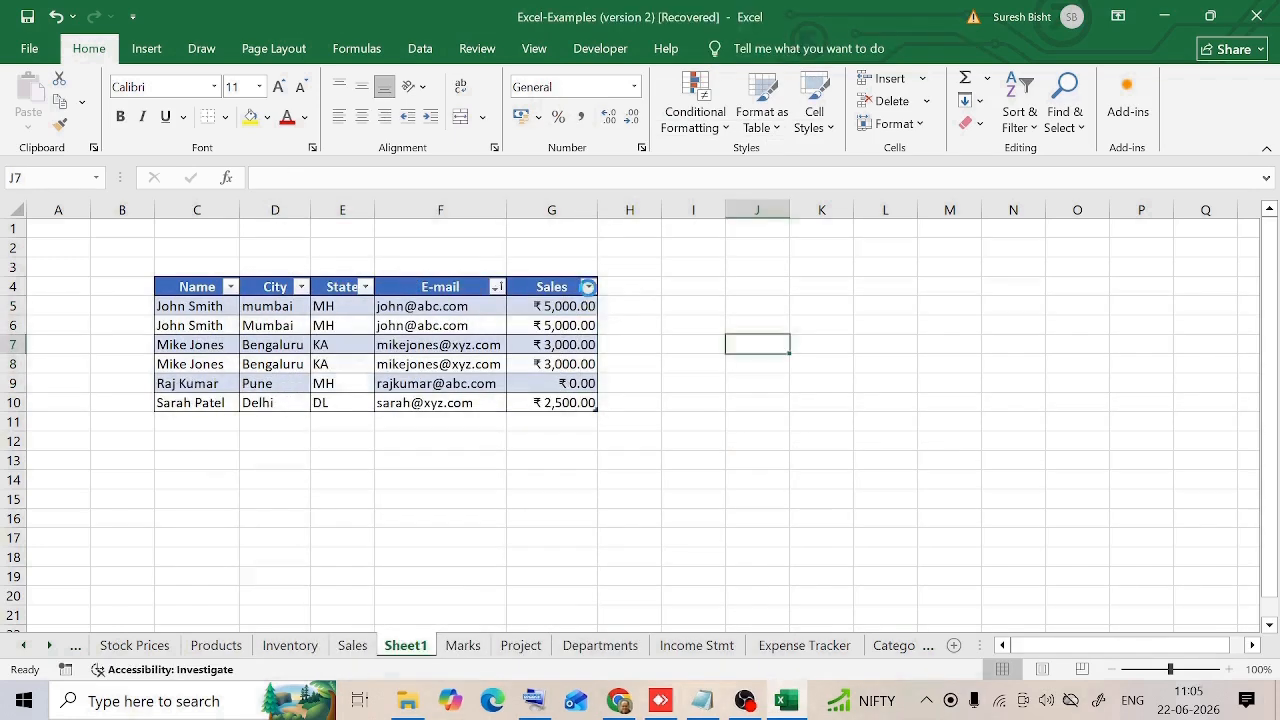
Step: Filter the table's Sales column to show only ₹ 5,000.00
click(589, 287)
click(364, 464)
click(364, 539)
click(490, 648)
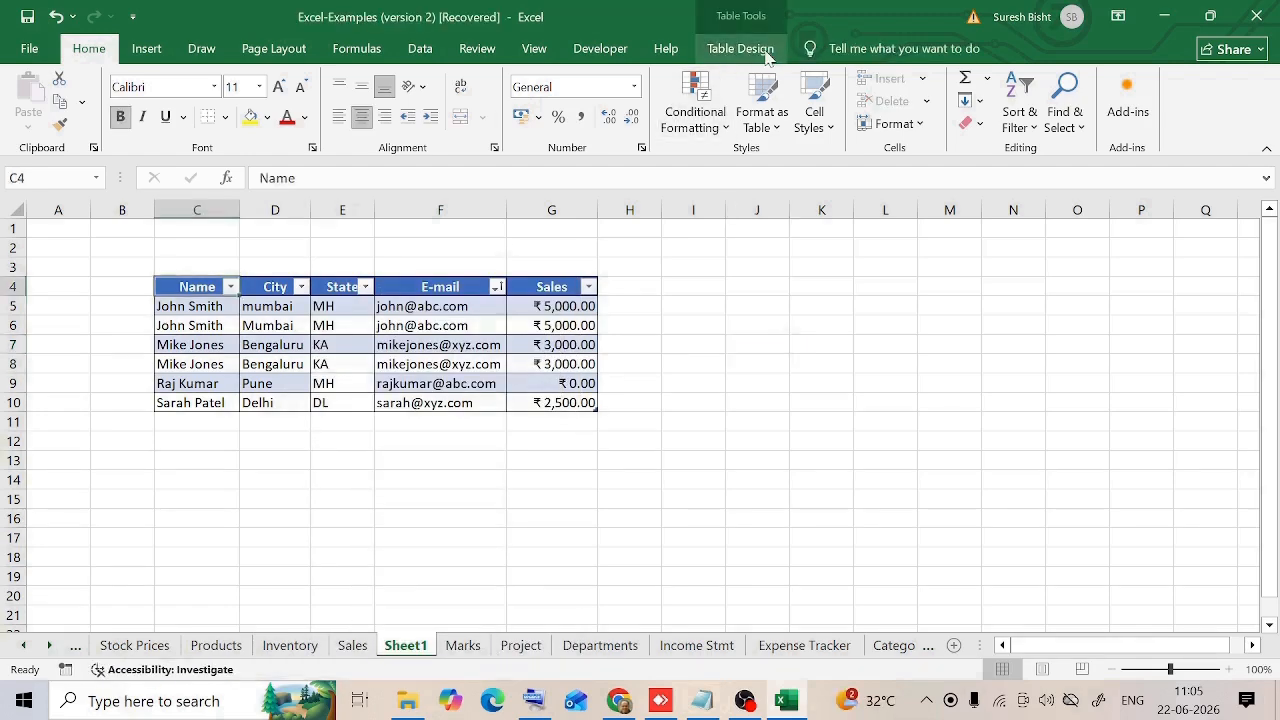
Step: Insert a slicer for the table's City column
click(765, 52)
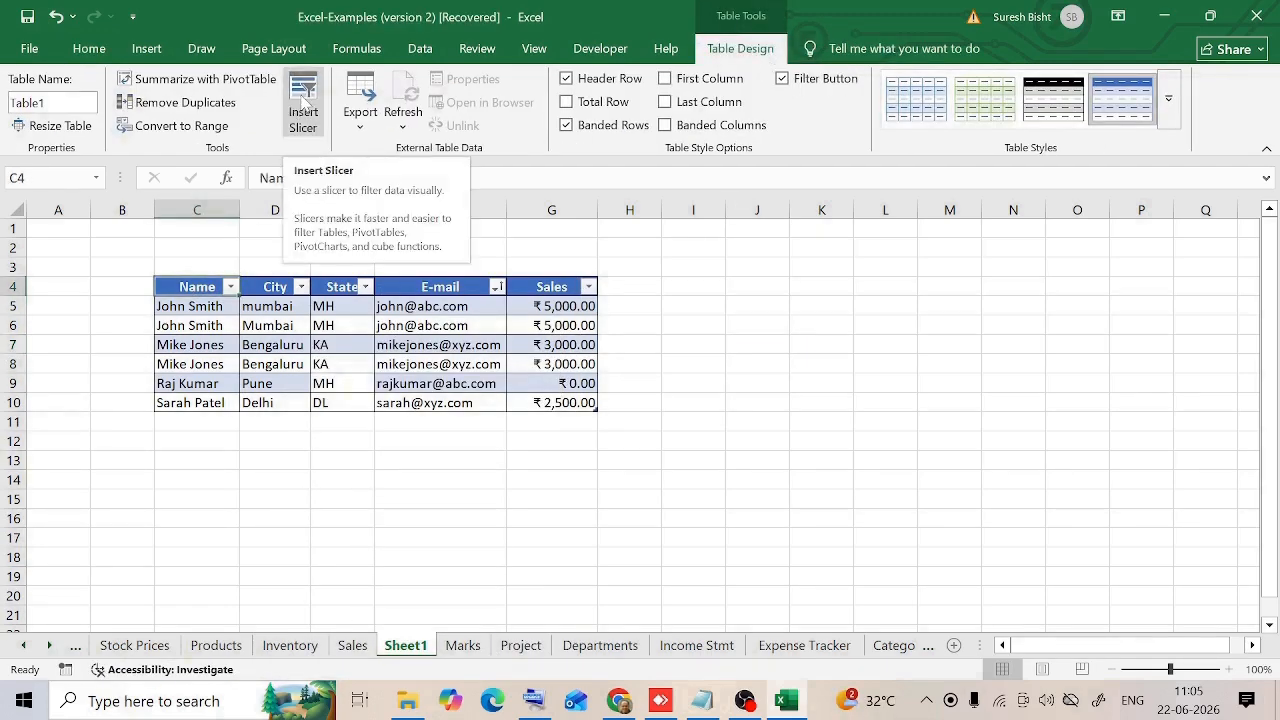
click(304, 105)
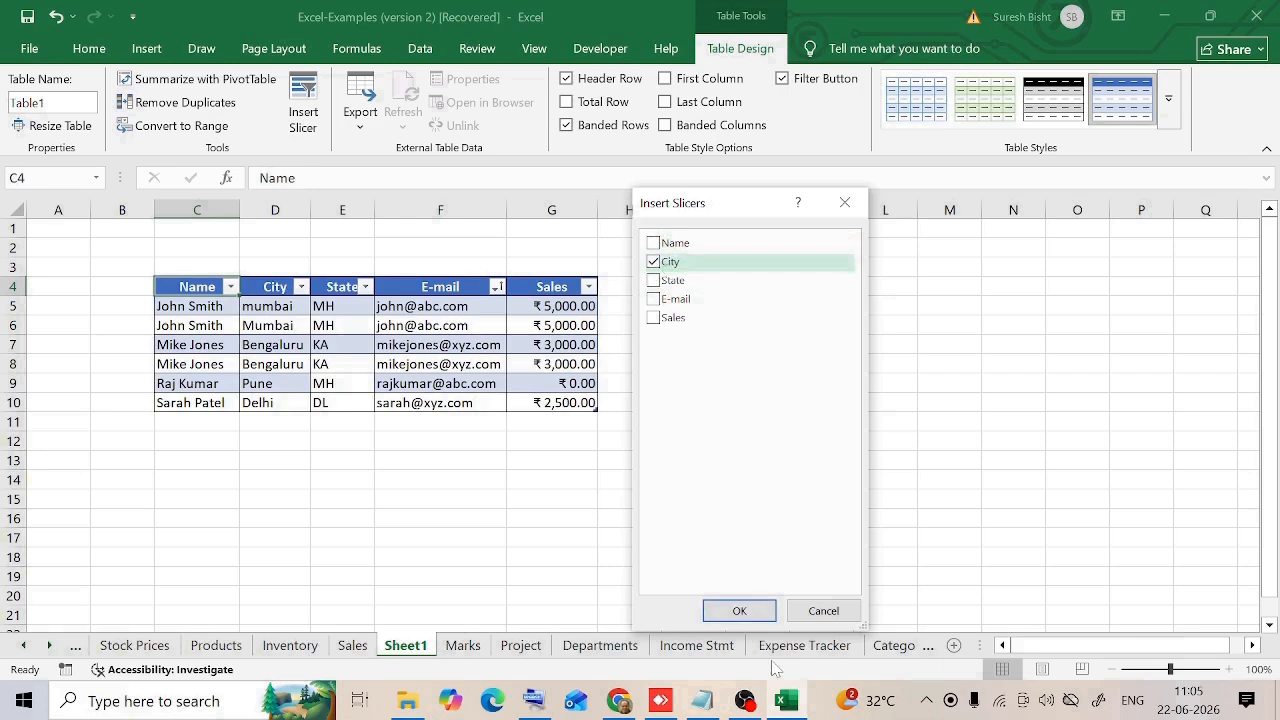
click(737, 611)
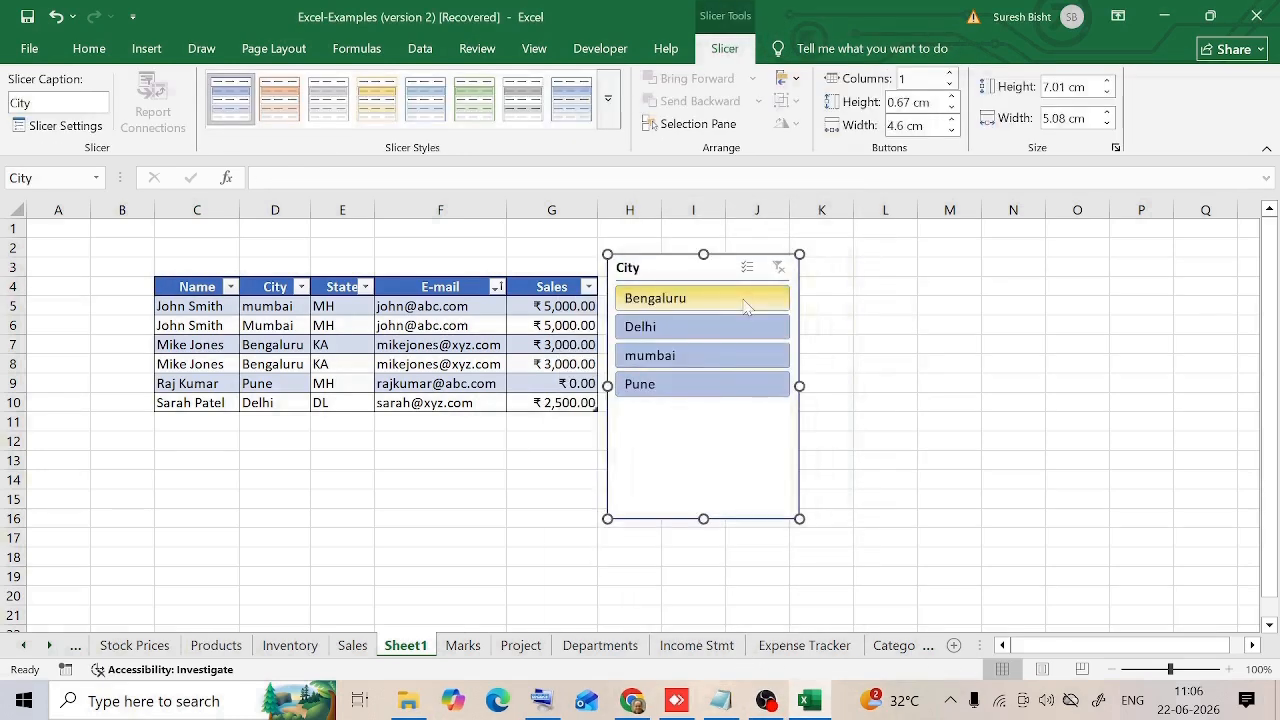
Step: Filter the table with the City slicer by Delhi, mumbai, Pune and Bengaluru in turn, and clear the filter
click(668, 328)
click(660, 355)
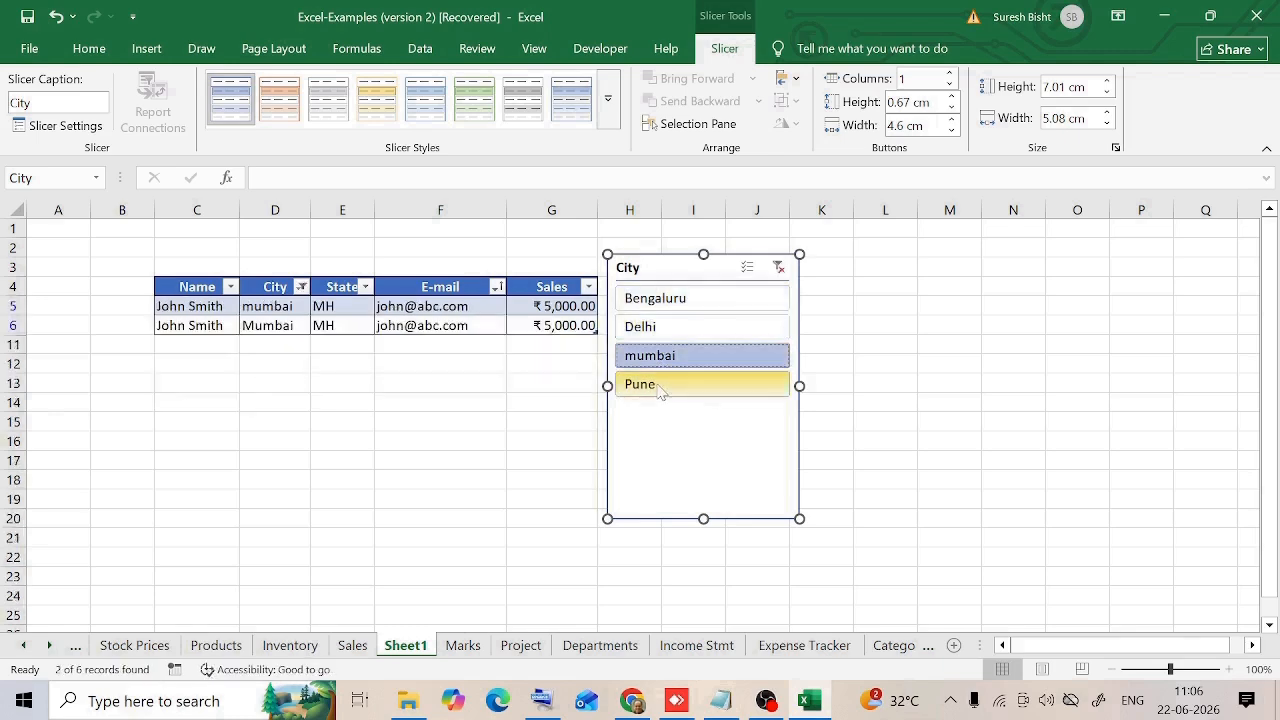
click(657, 384)
click(720, 298)
click(779, 268)
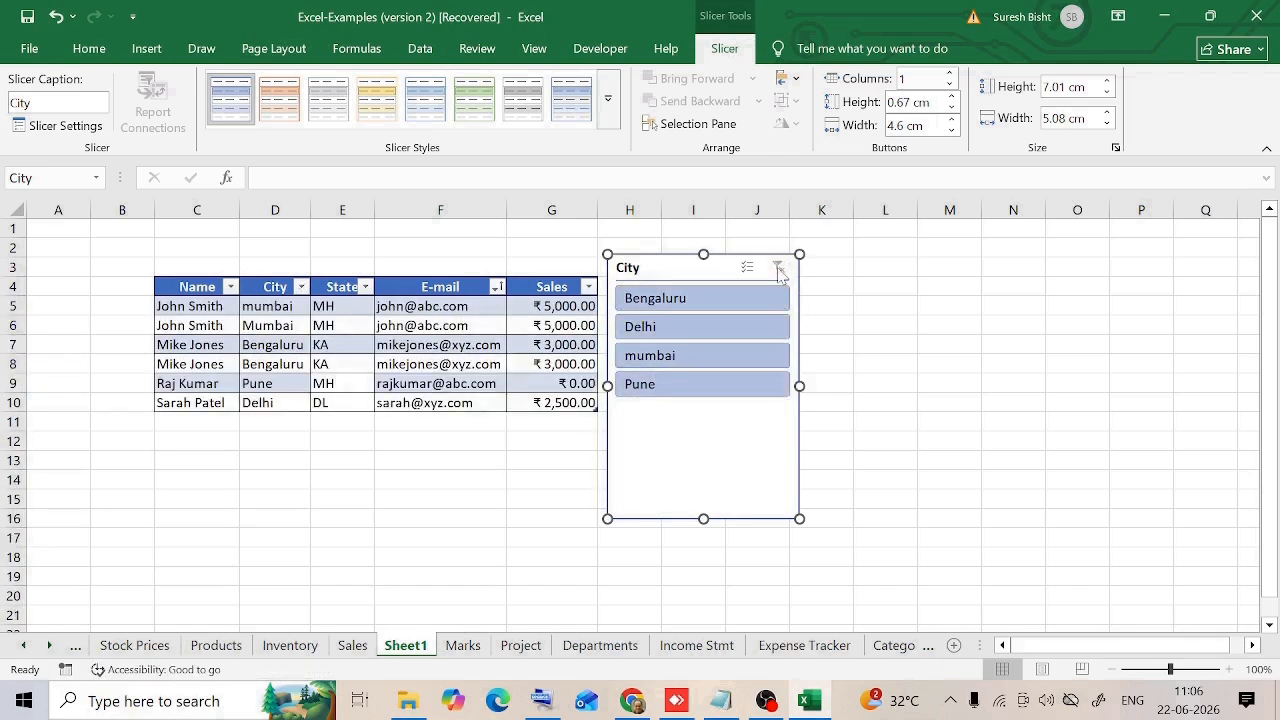
Step: Remove the City slicer and return the table to a plain range
right_click(715, 422)
click(729, 485)
click(447, 492)
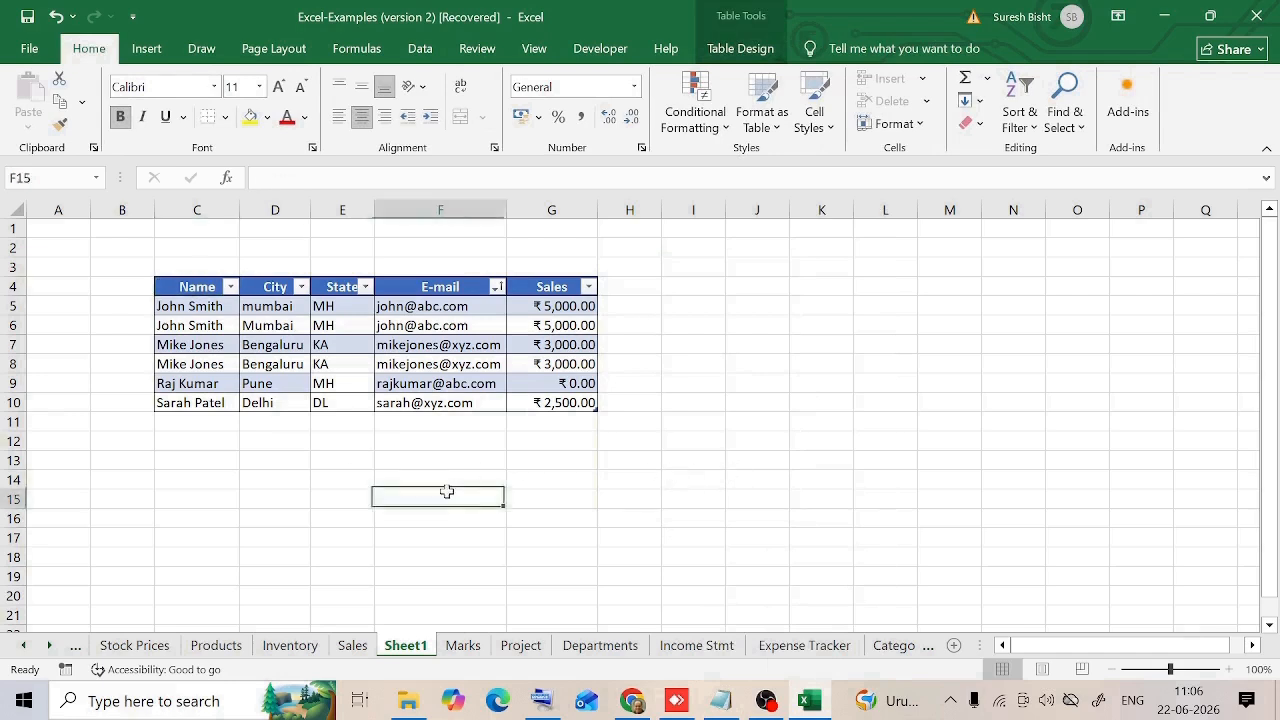
key(ctrl+z)
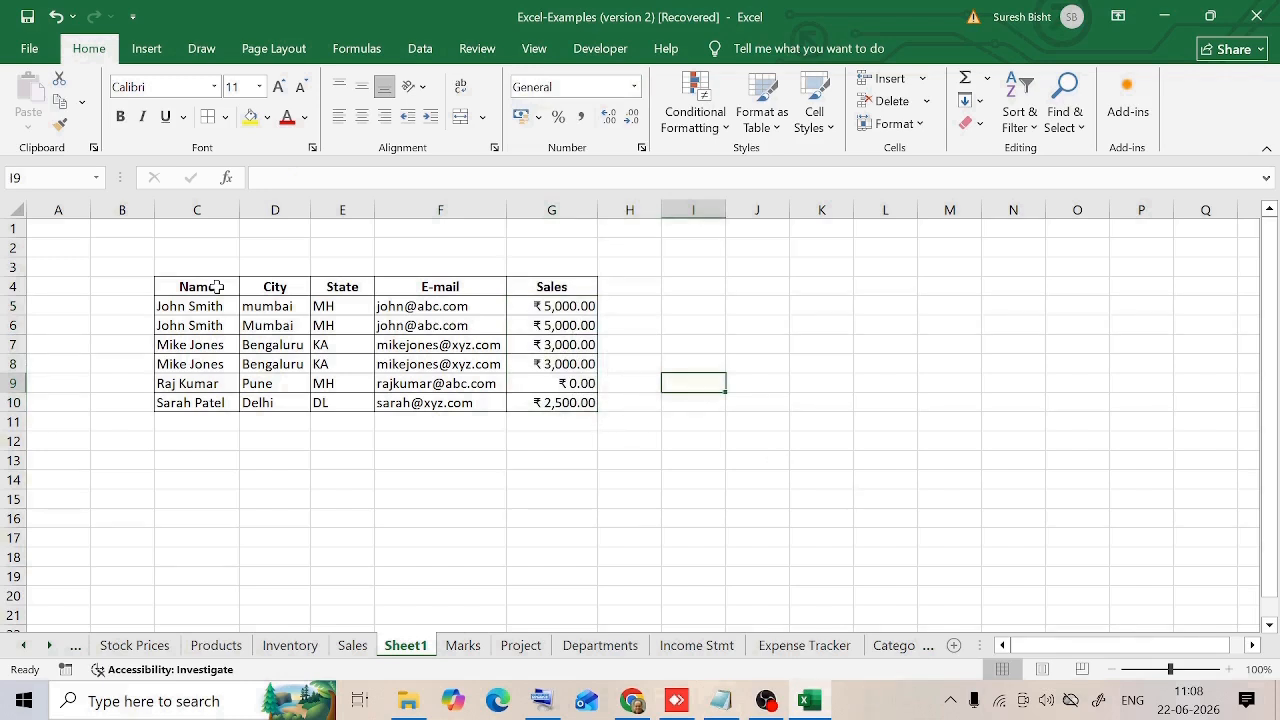
Step: Turn on filtering for the data range C4:G10
drag(216, 287, 580, 398)
click(798, 386)
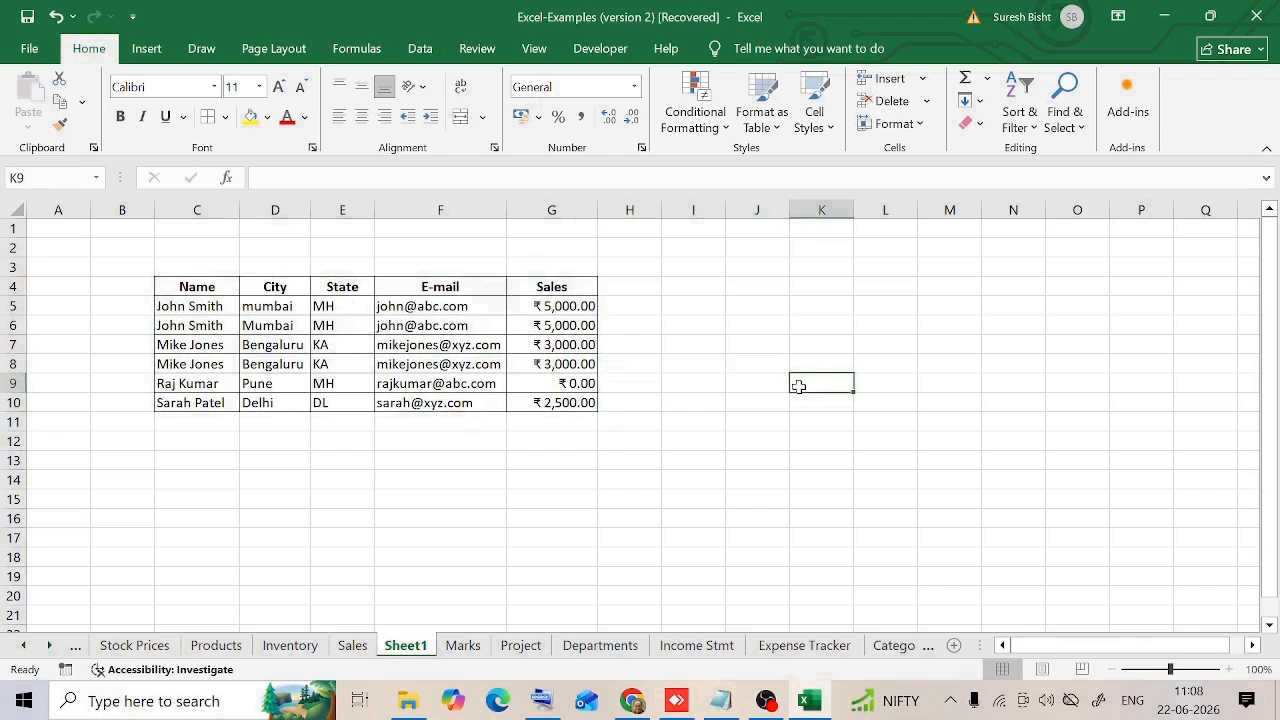
click(425, 50)
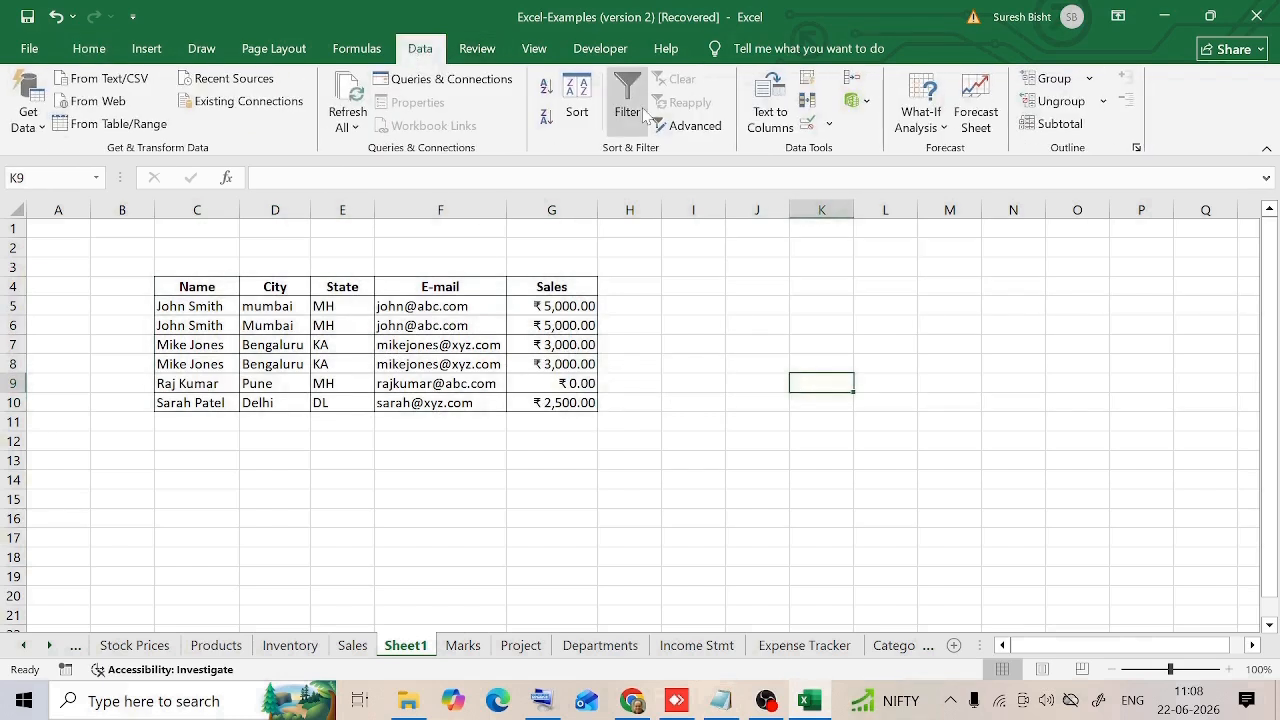
drag(216, 287, 580, 398)
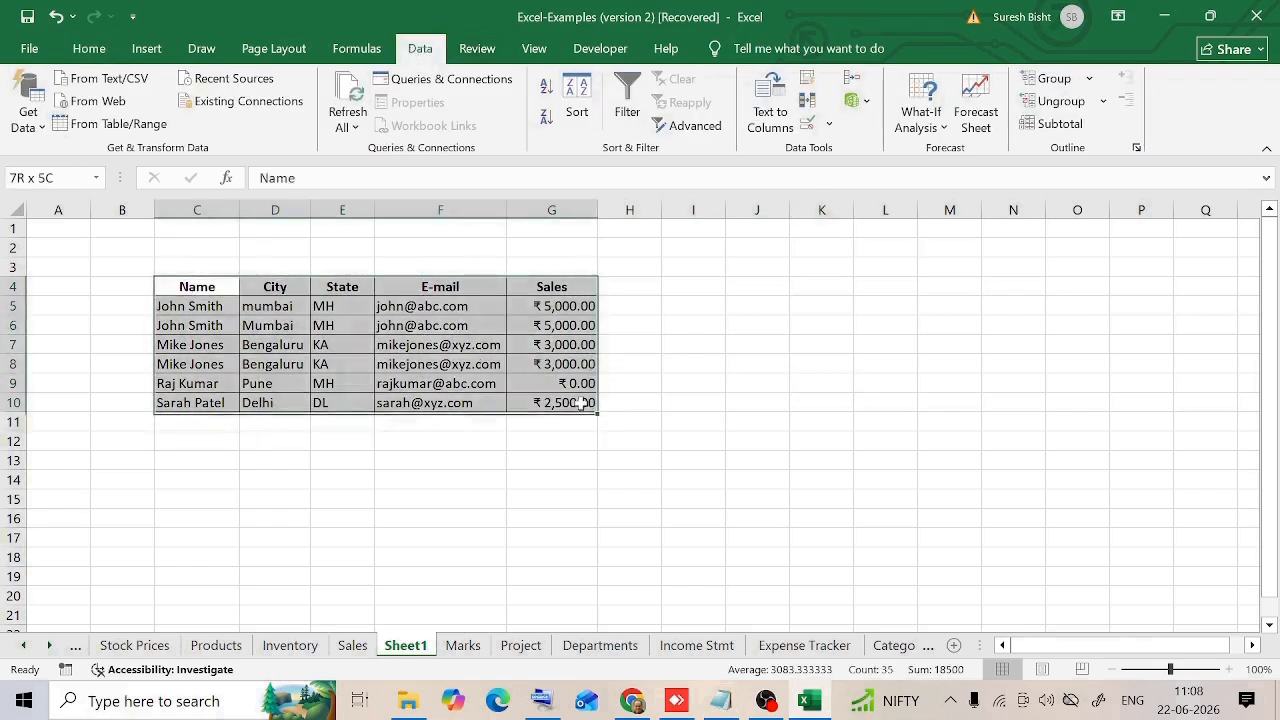
click(633, 92)
click(693, 364)
Step: Filter the Sales column to show only ₹ 0.00, and restore all the rows
click(589, 287)
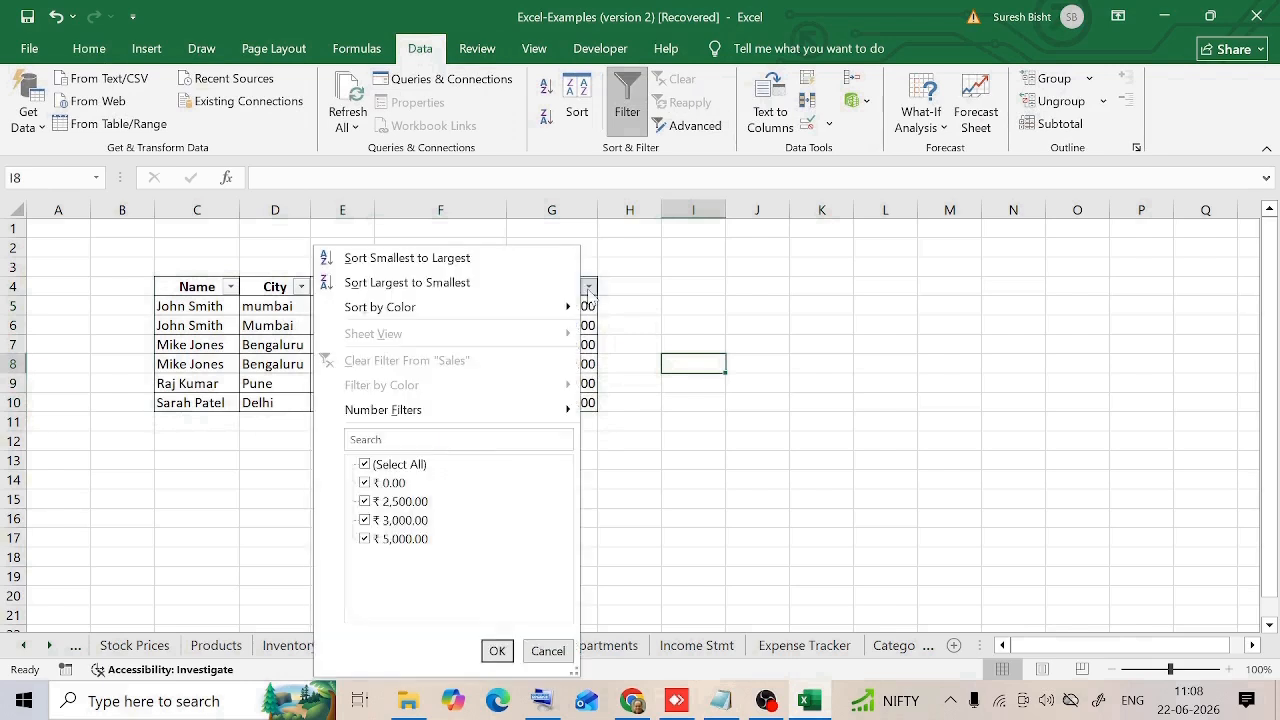
click(364, 464)
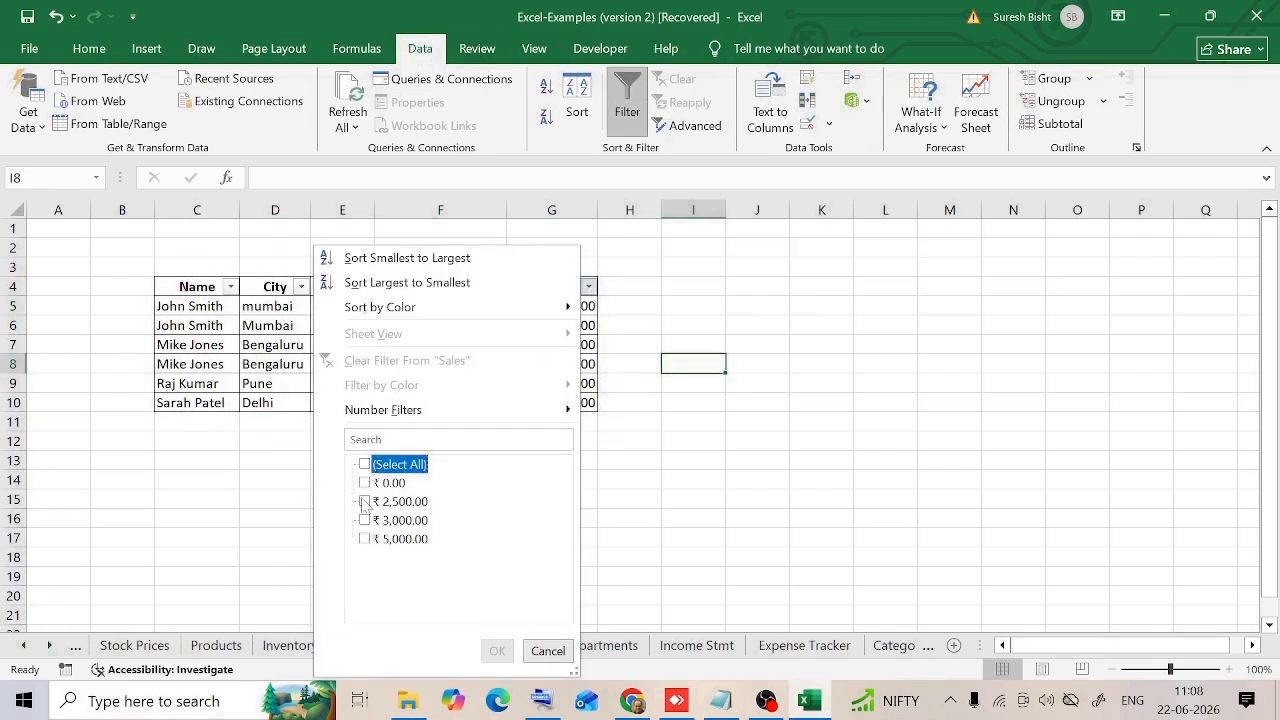
click(364, 483)
click(497, 651)
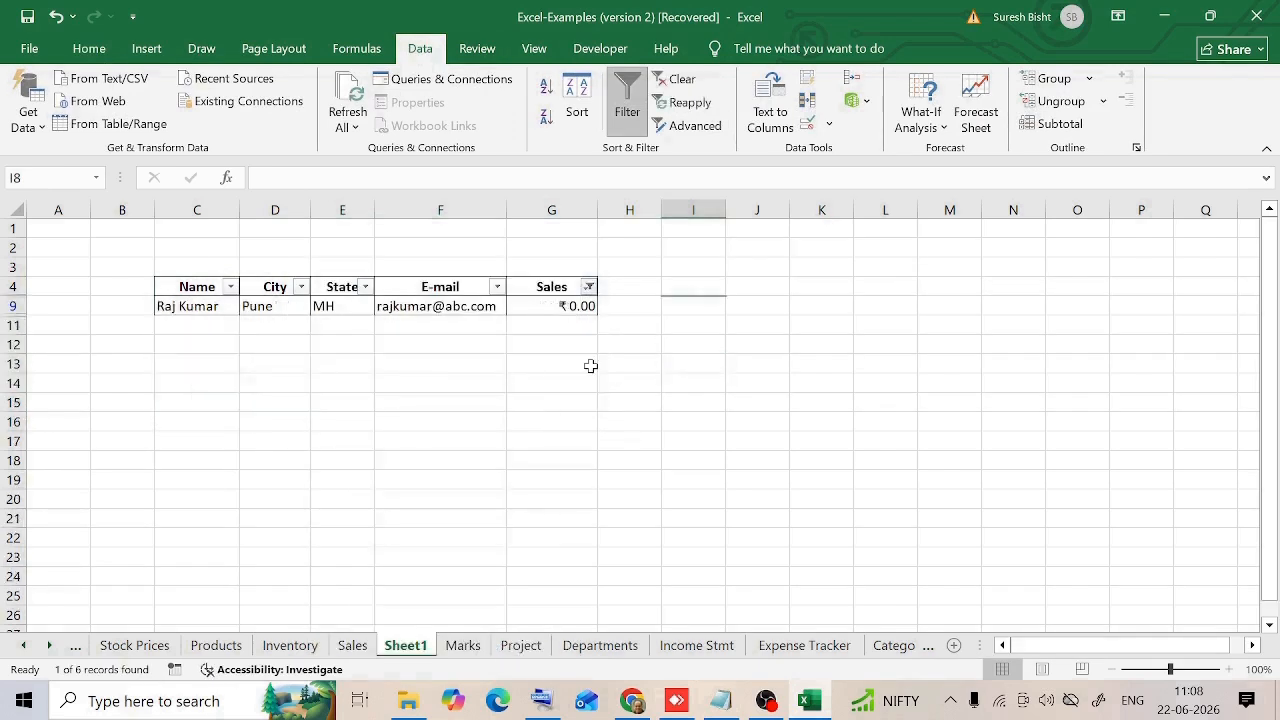
click(589, 287)
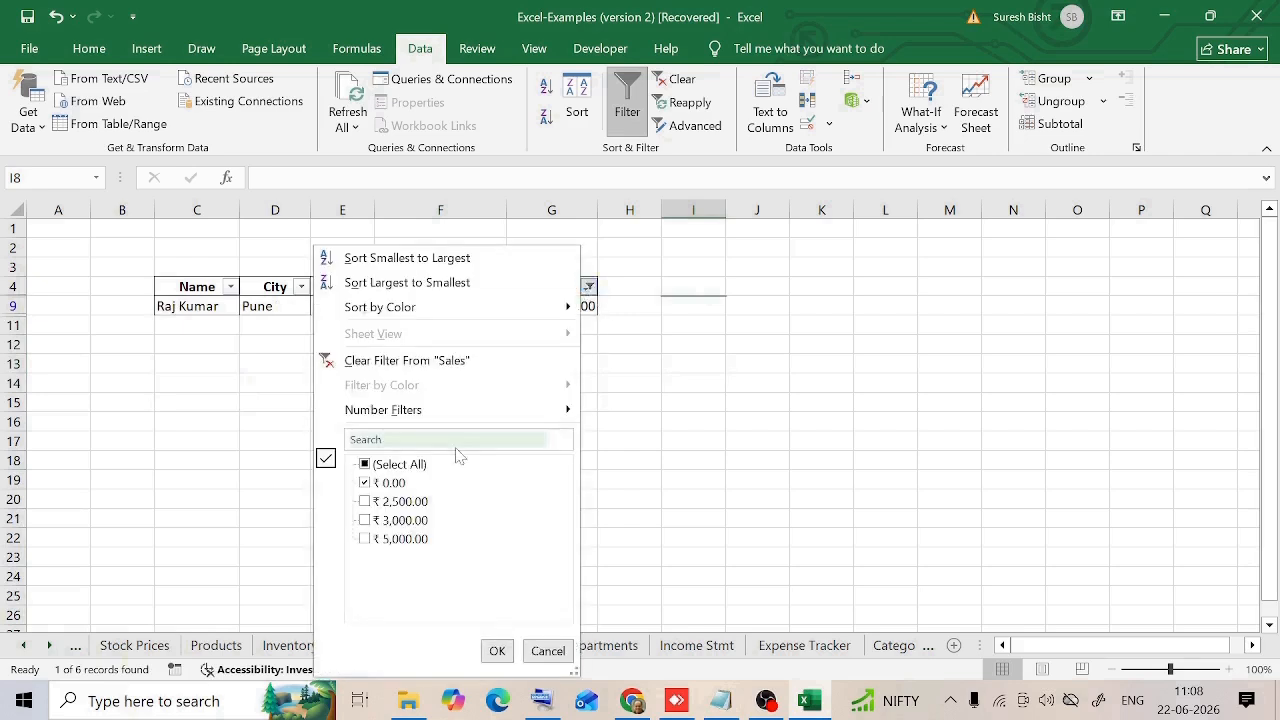
click(364, 465)
click(497, 651)
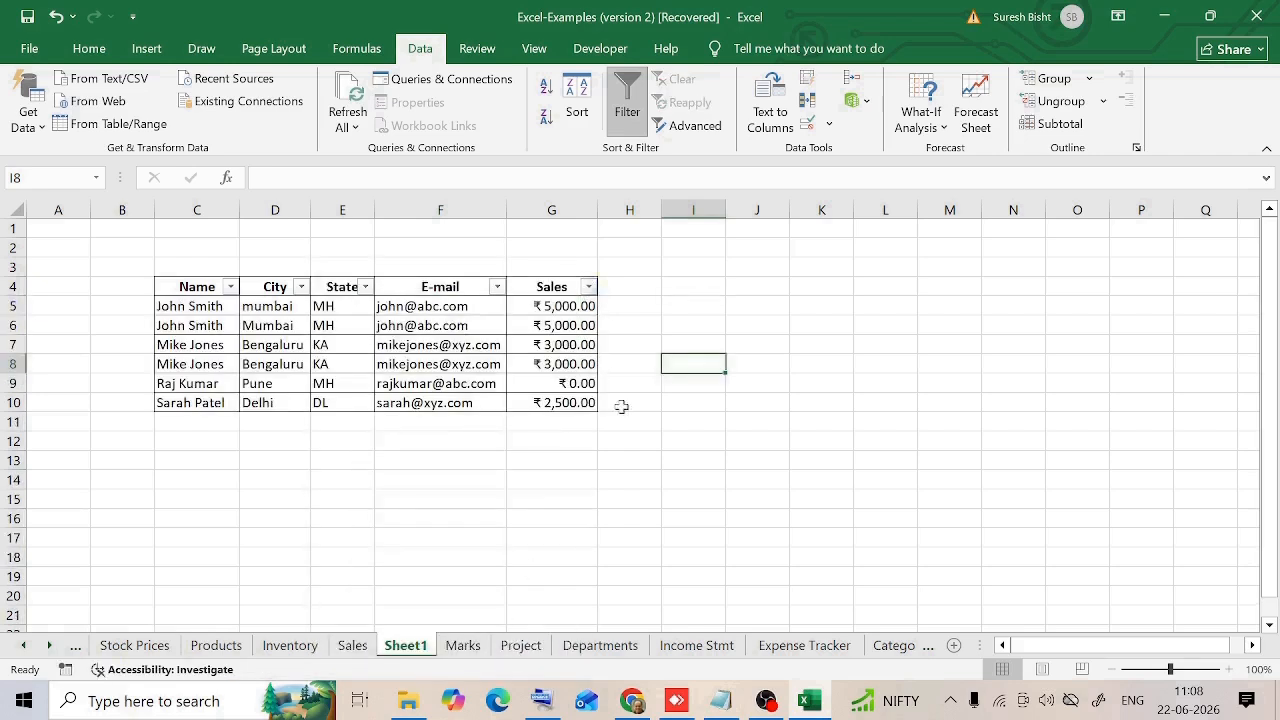
Step: Sort the data by the Sales column from smallest to largest and turn off filtering for the range C4:G10
click(589, 287)
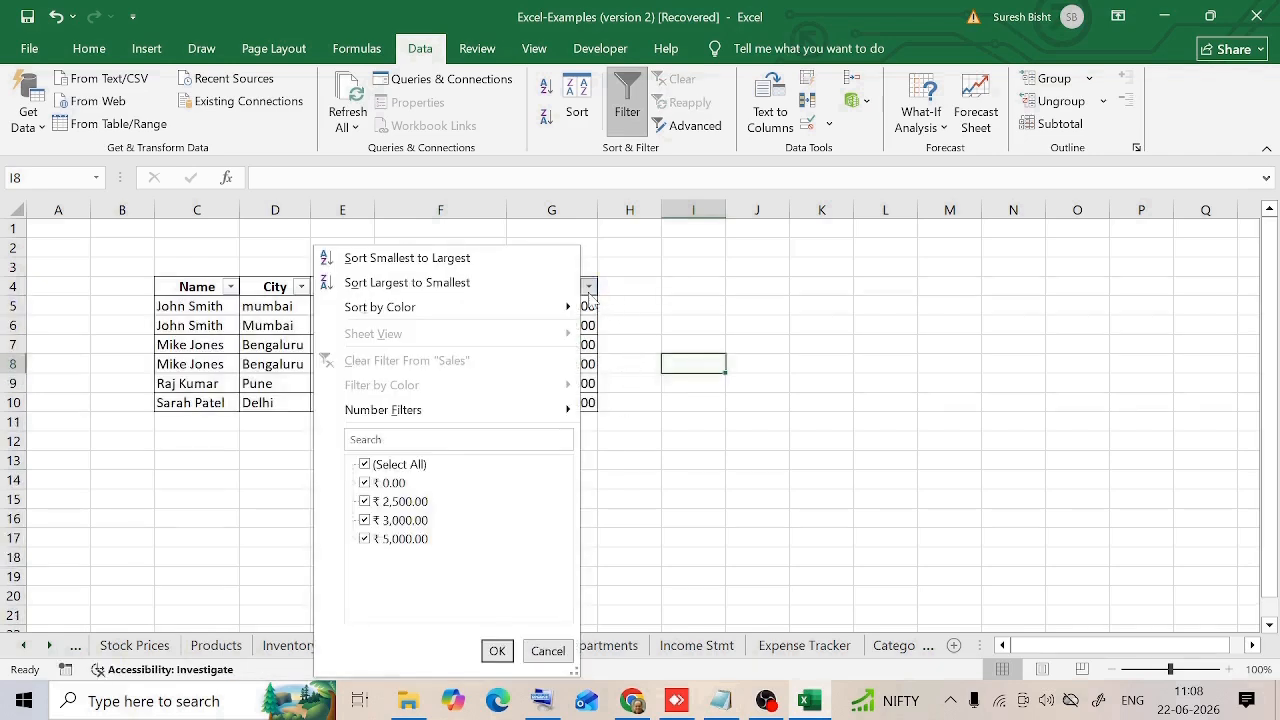
click(407, 258)
drag(180, 287, 583, 397)
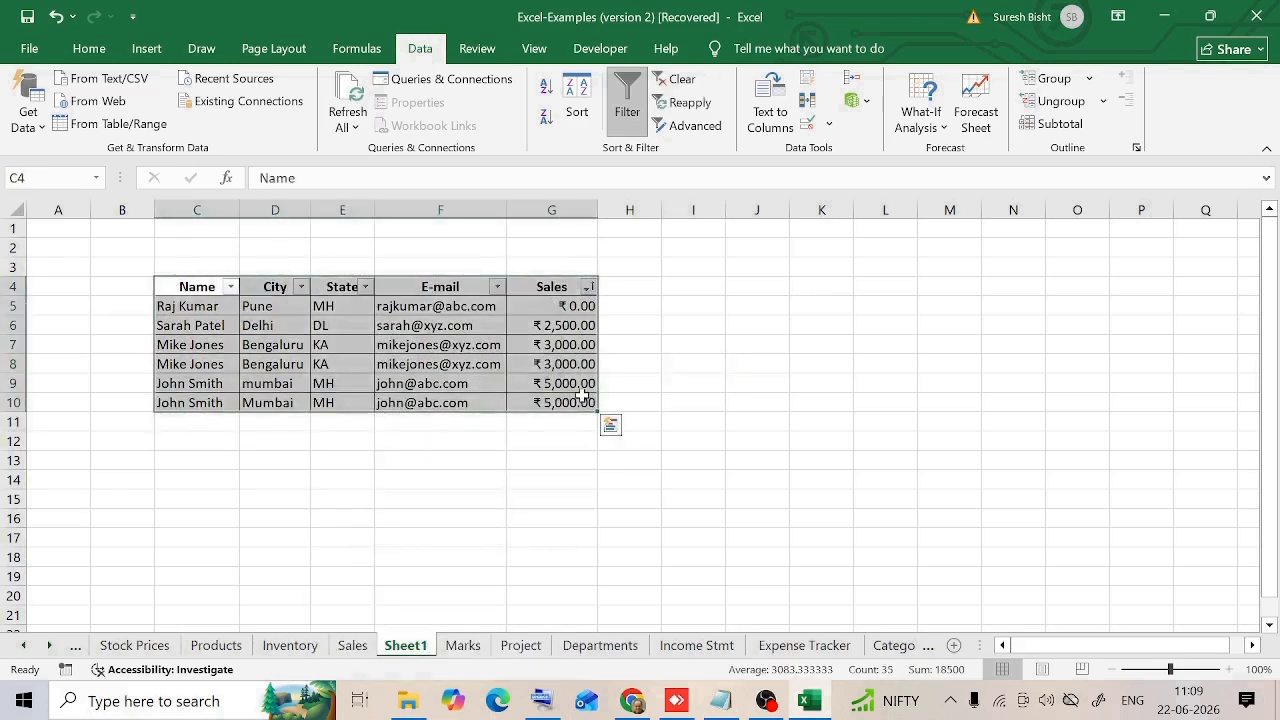
click(627, 100)
click(757, 402)
Step: Remove duplicate rows from the records in C5:G10, comparing the Name, City, State, E-mail and Sales columns
drag(185, 306, 560, 400)
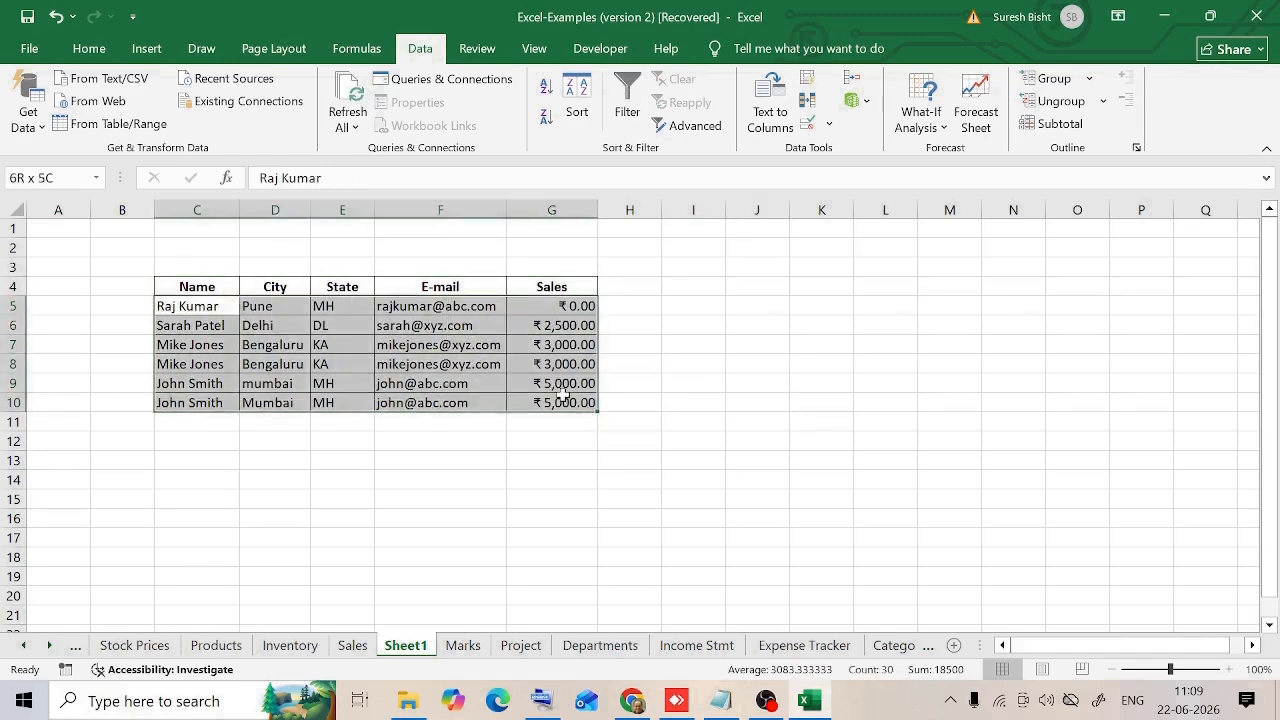
click(808, 100)
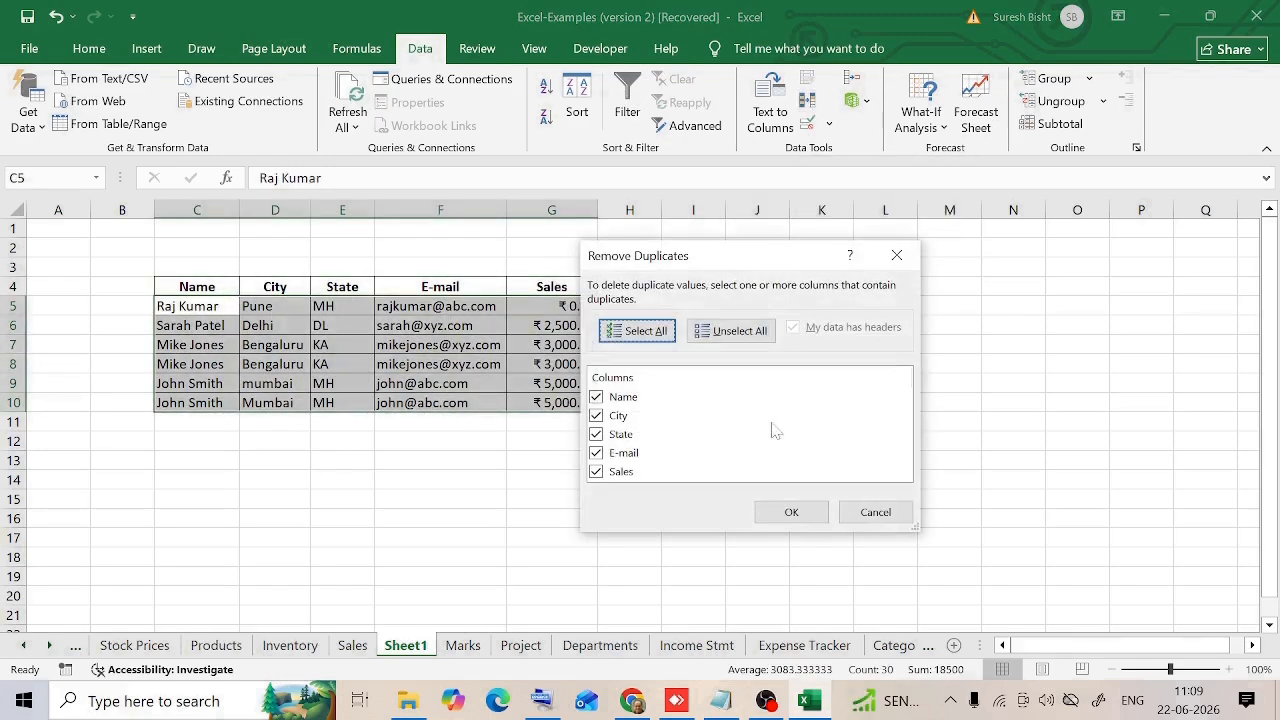
click(791, 511)
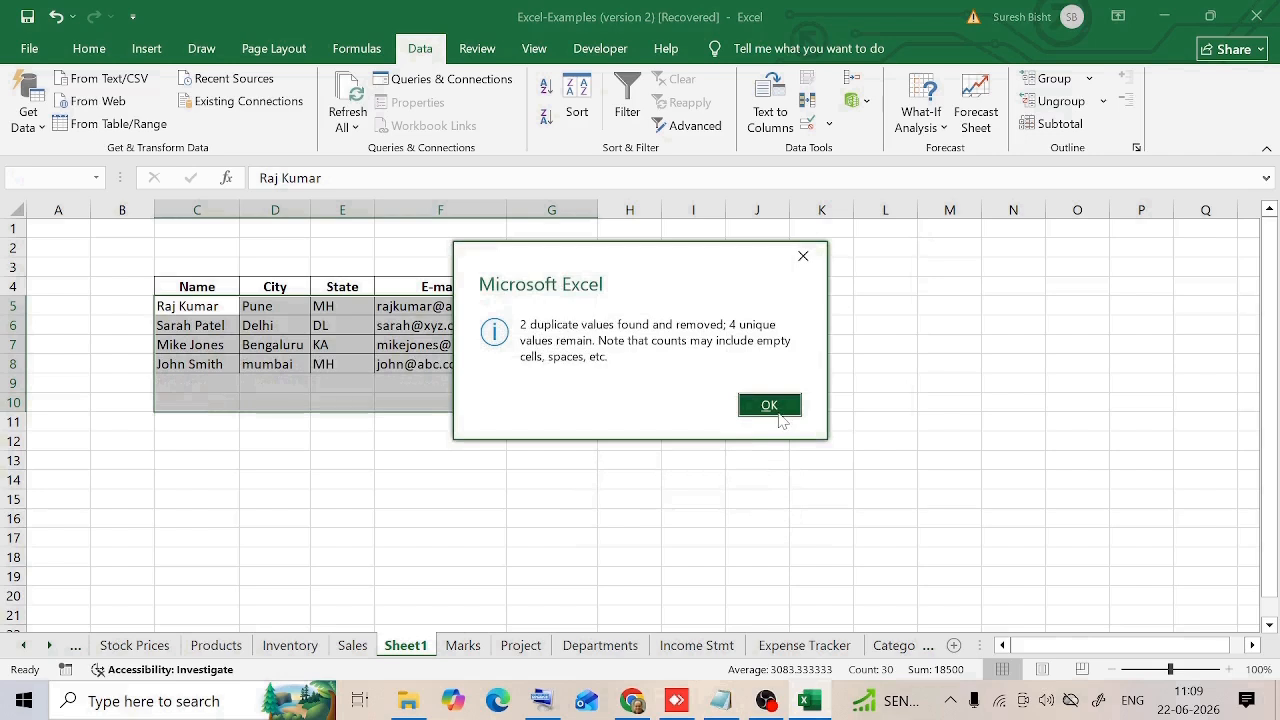
click(777, 409)
click(440, 441)
Step: Review the cleaned data in C4:G8, checking the Name, City, State, E-mail and Sales columns one by one
drag(197, 287, 578, 357)
click(406, 459)
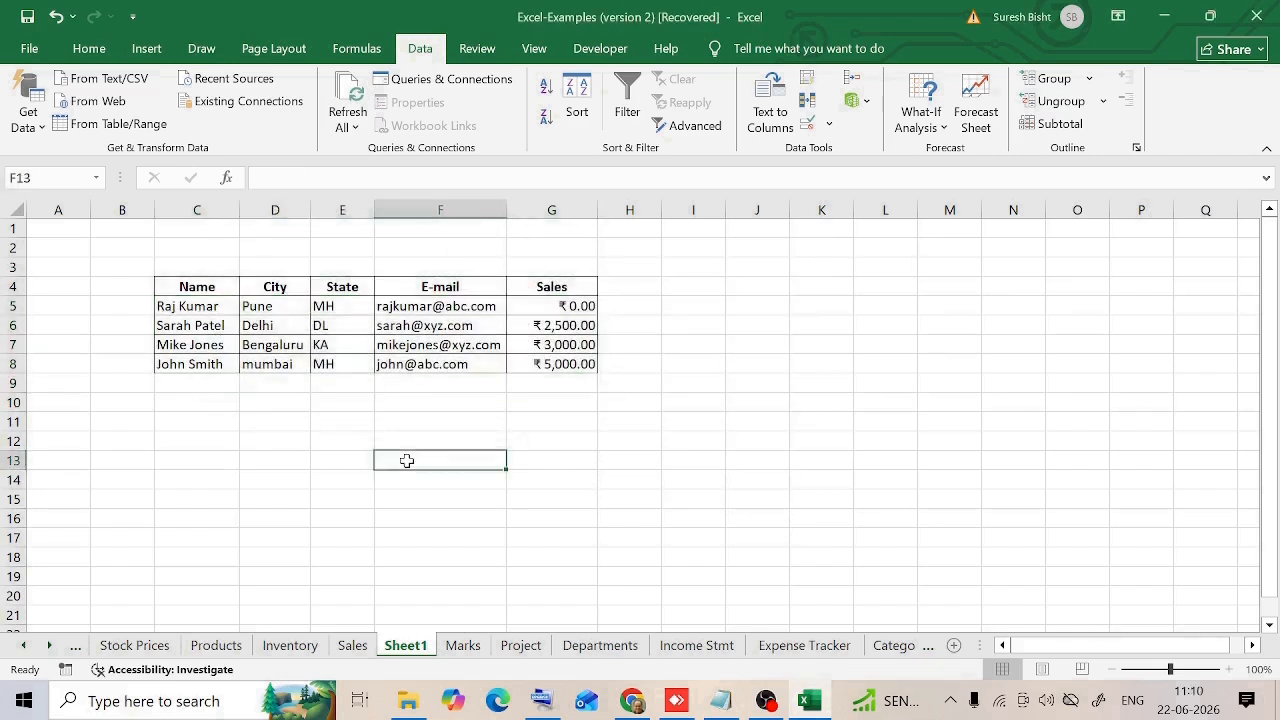
click(167, 306)
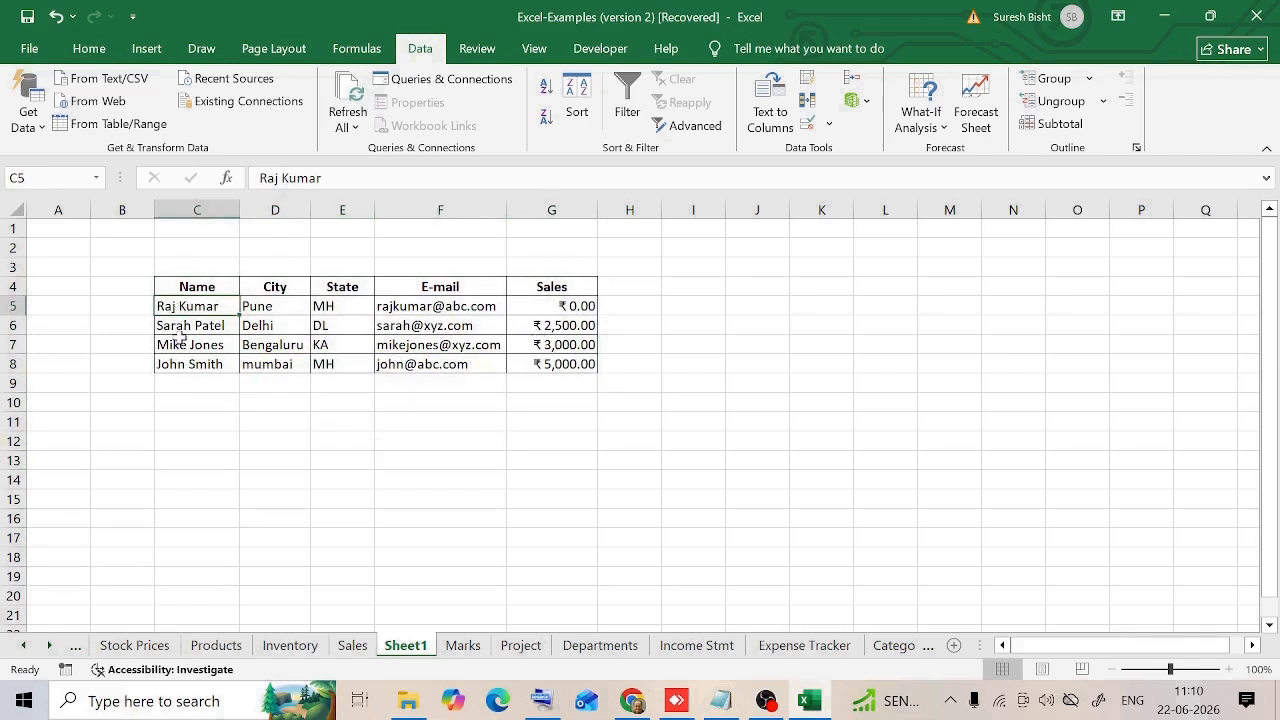
key(Right)
key(Right)
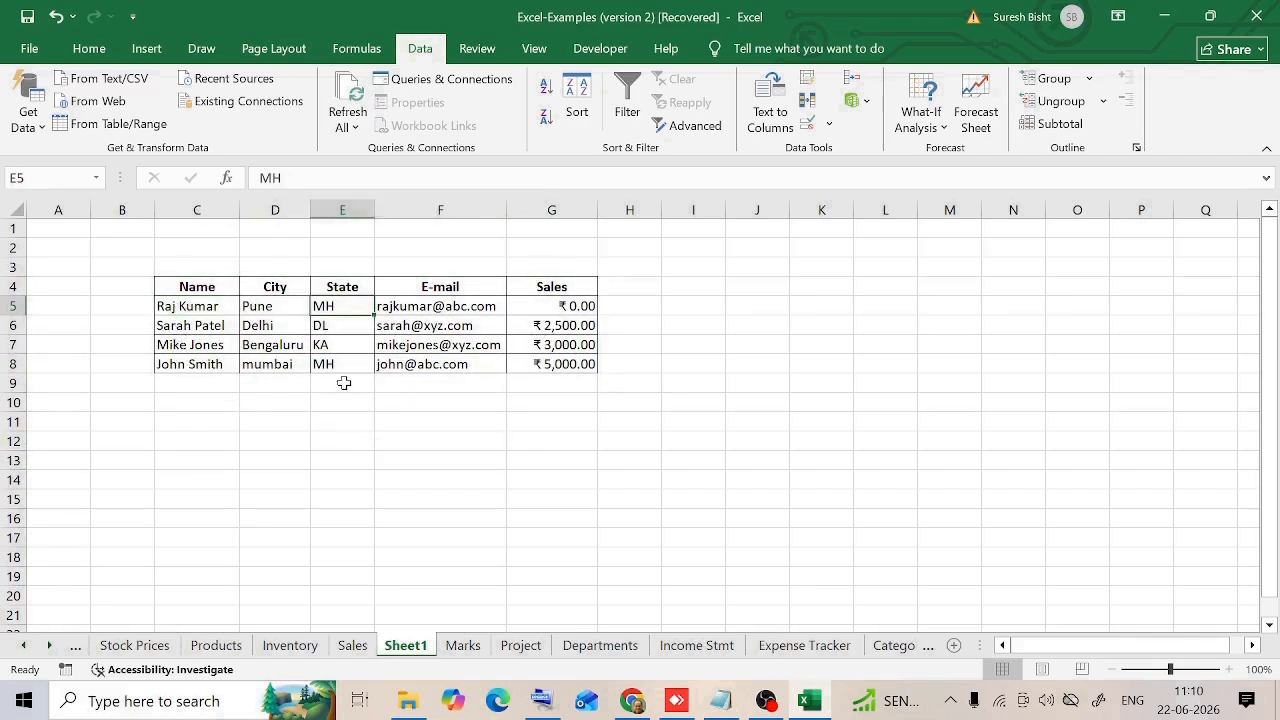
key(Right)
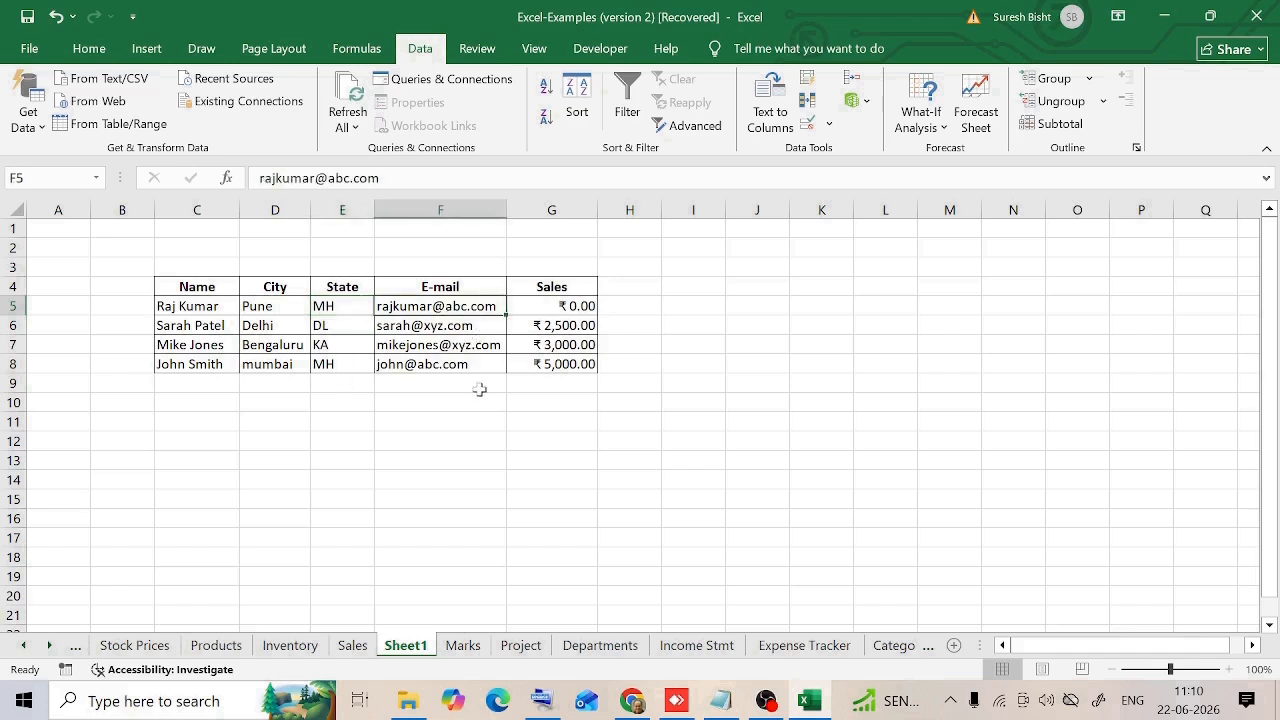
key(Right)
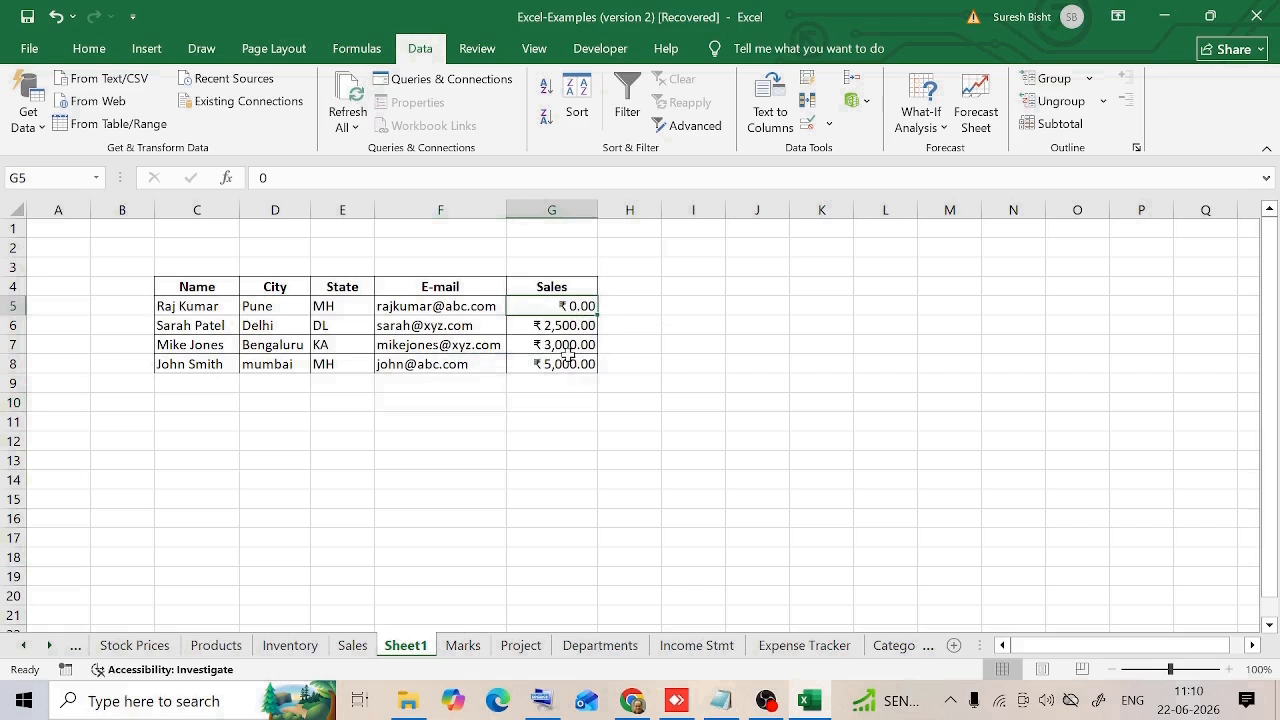
click(455, 410)
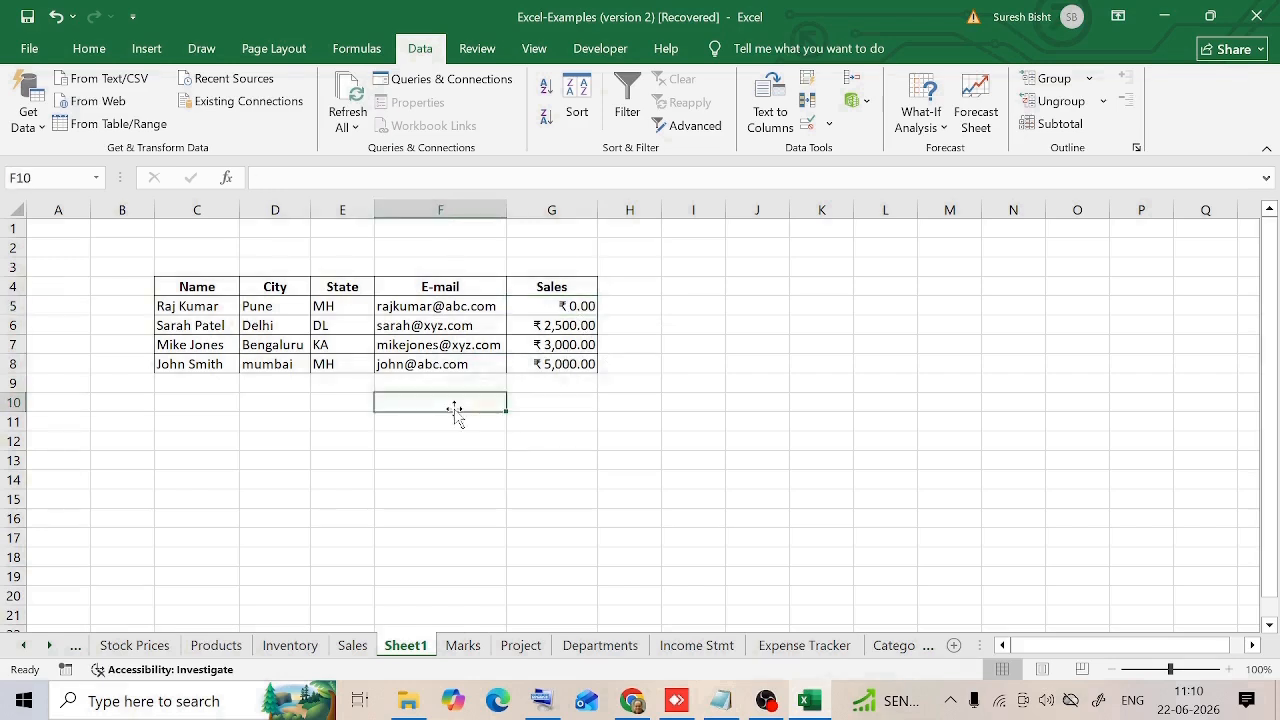
click(197, 287)
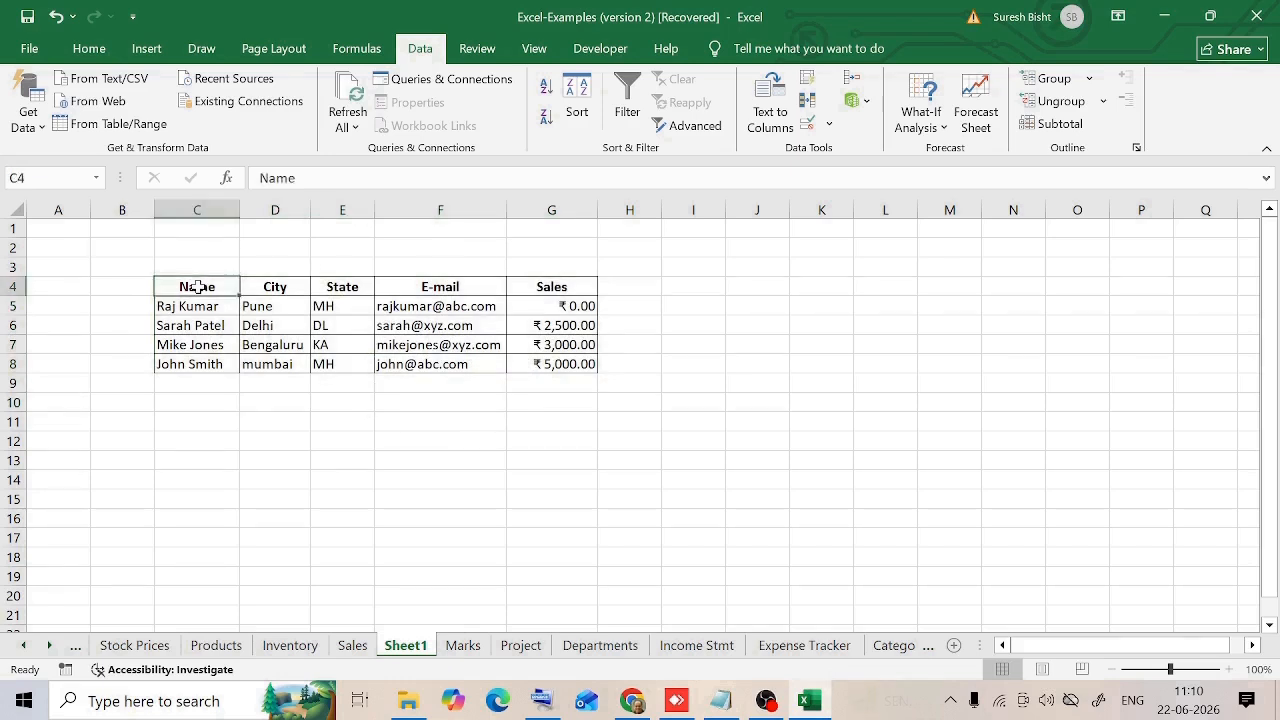